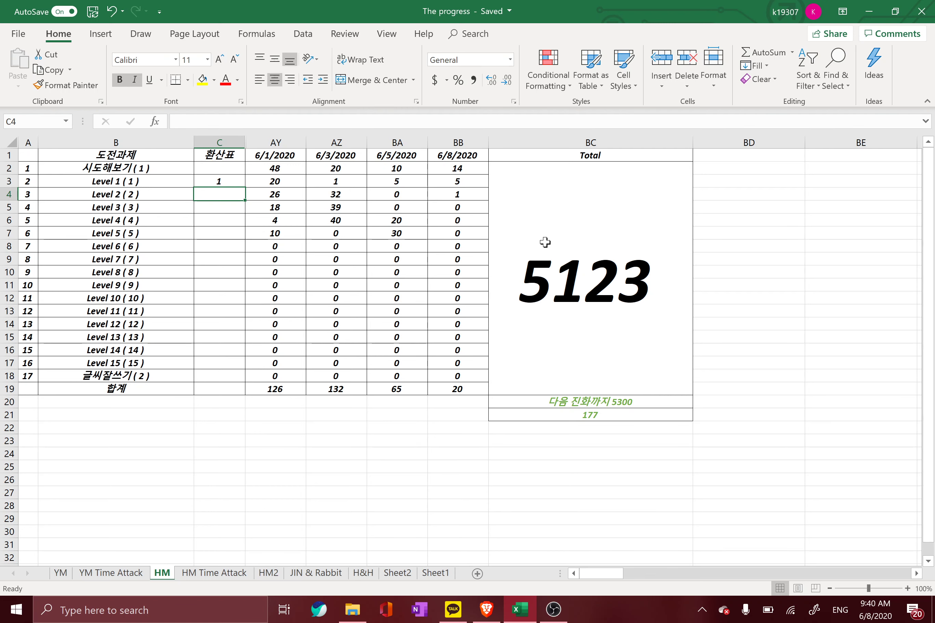
- Set the Level 1 value in the 환산표 column (C3) to 2
{"action": "key", "text": "Up"}
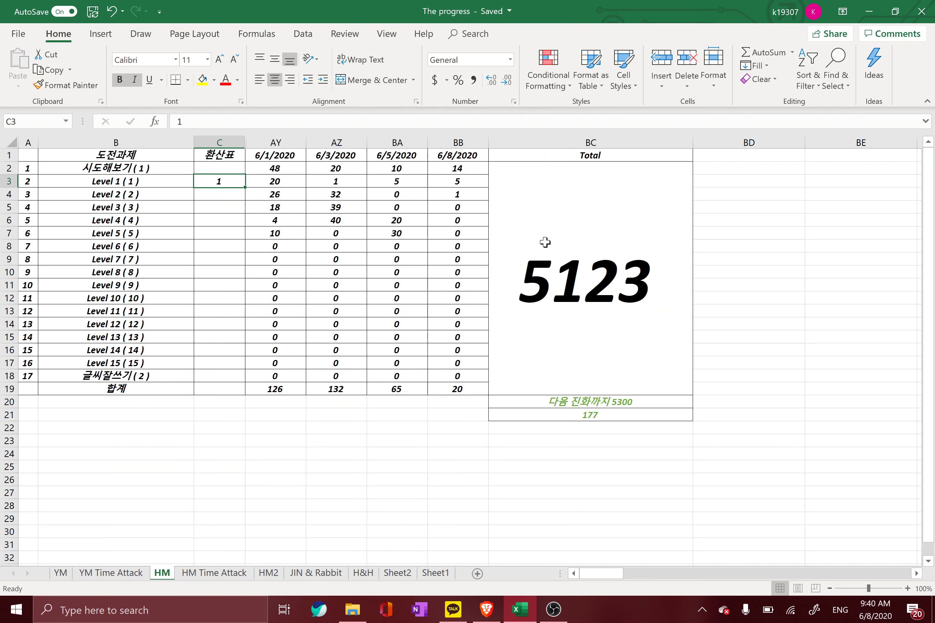
{"action": "type", "text": "2"}
{"action": "key", "text": "Return"}
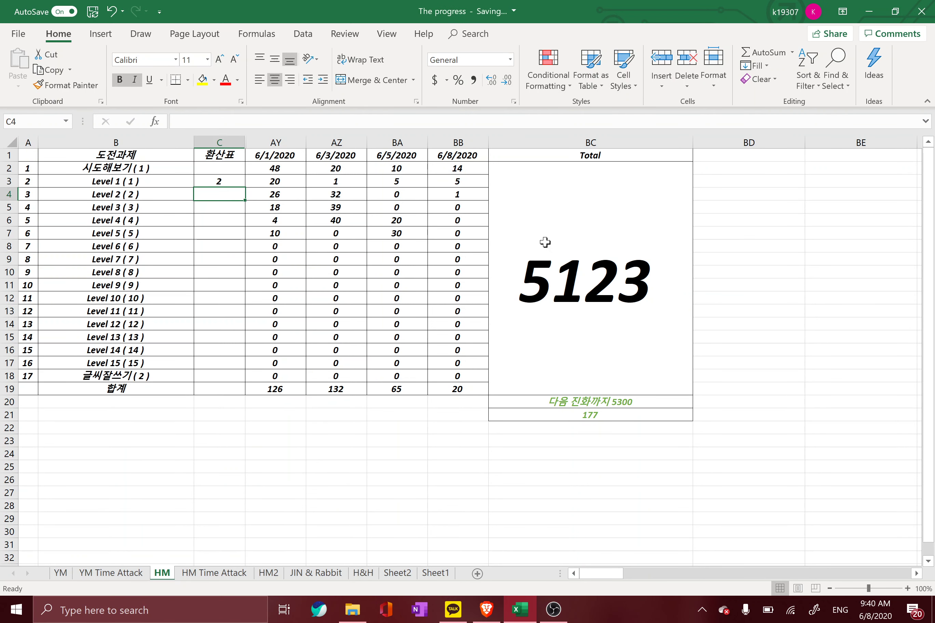
- Replace the Level 1 value in the 환산표 column (C3) with 3
{"action": "key", "text": "Up"}
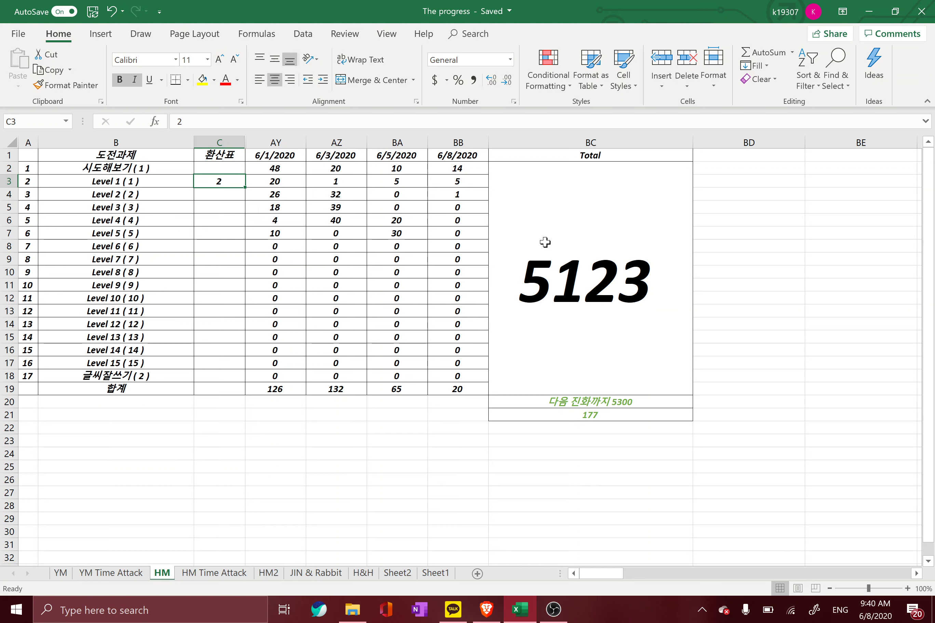
{"action": "key", "text": "Left"}
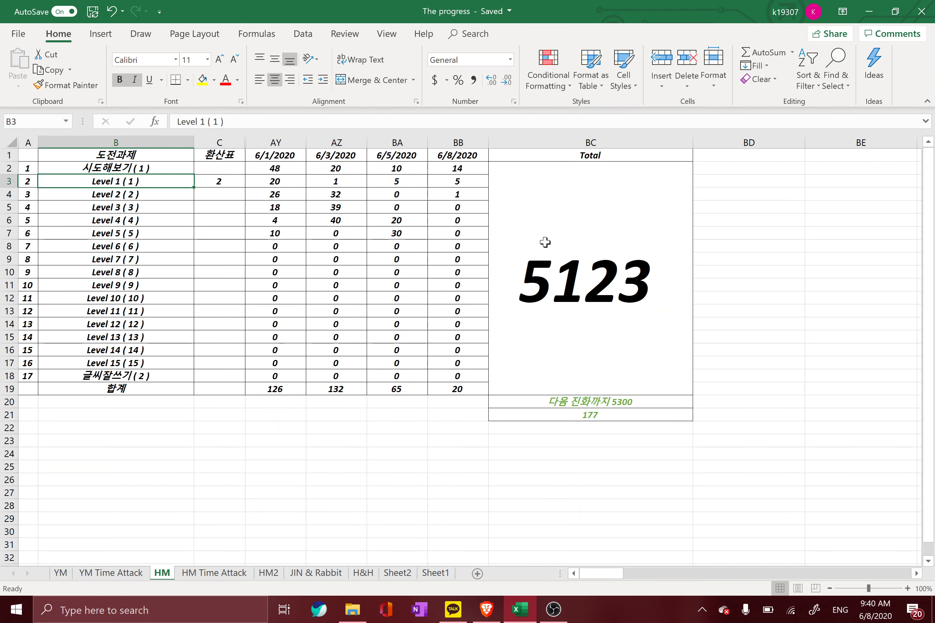
{"action": "key", "text": "Right"}
{"action": "key", "text": "BackSpace"}
{"action": "type", "text": "3"}
{"action": "key", "text": "Return"}
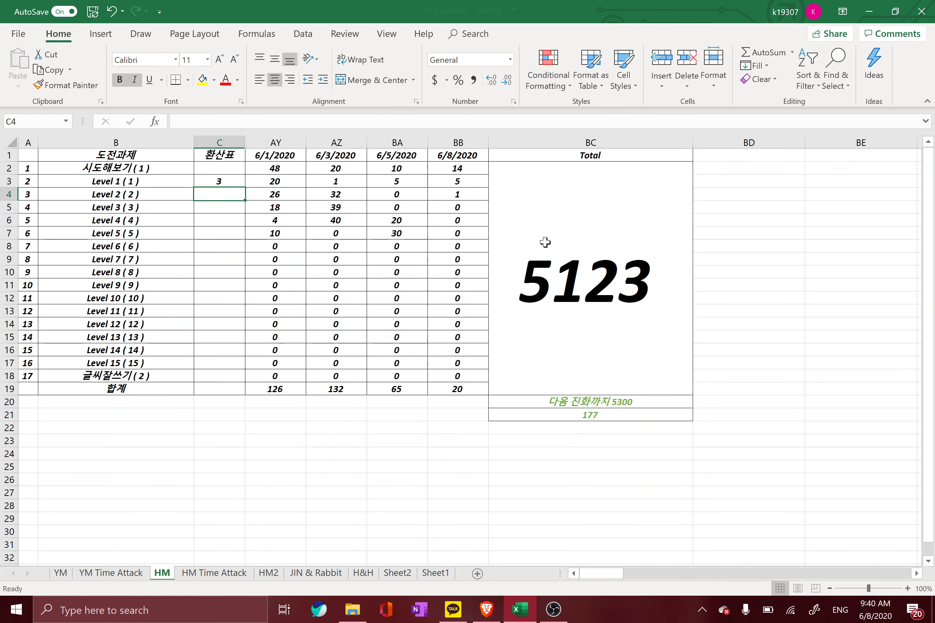
- Enter 3 as the 시도해보기 value in the 환산표 column (C2)
{"action": "key", "text": "Up"}
{"action": "key", "text": "Left"}
{"action": "key", "text": "Right"}
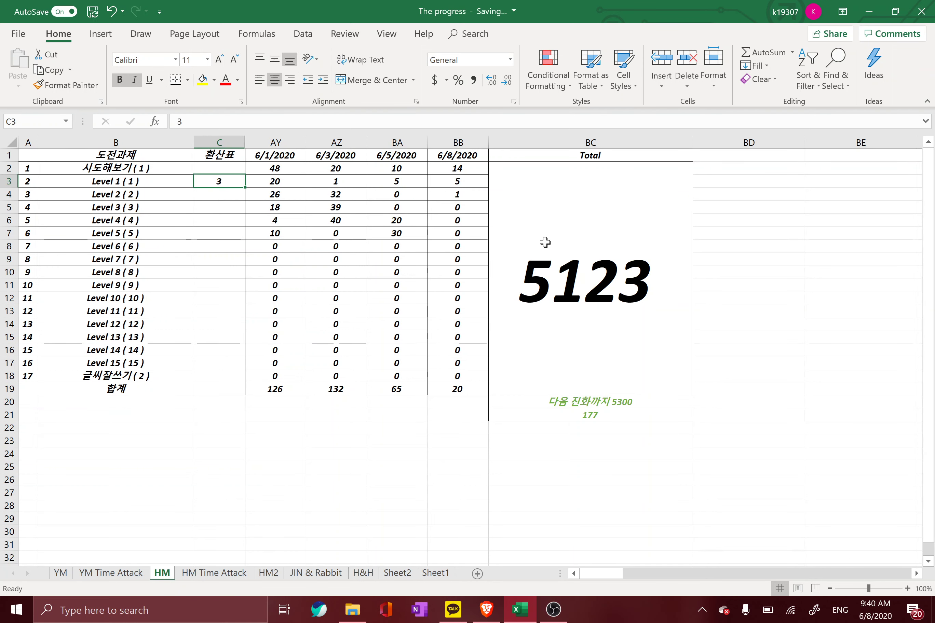
{"action": "type", "text": "4"}
{"action": "key", "text": "Escape"}
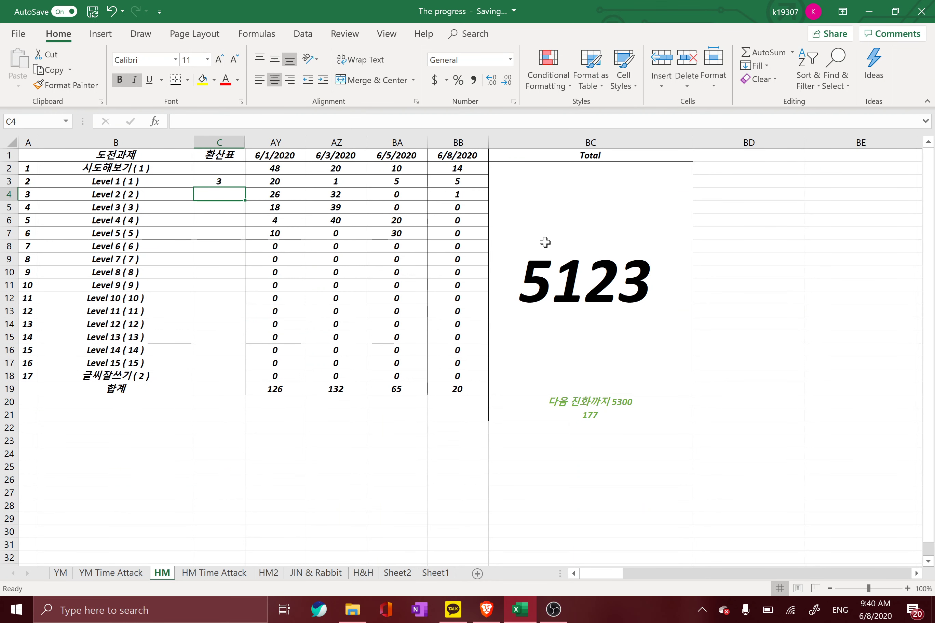
{"action": "key", "text": "Up"}
{"action": "type", "text": "3"}
{"action": "key", "text": "Return"}
- Compare the Level 1 and 시도해보기 rows' 환산표 values with their entries in the date columns
{"action": "key", "text": "Right"}
{"action": "key", "text": "Right"}
{"action": "key", "text": "Right"}
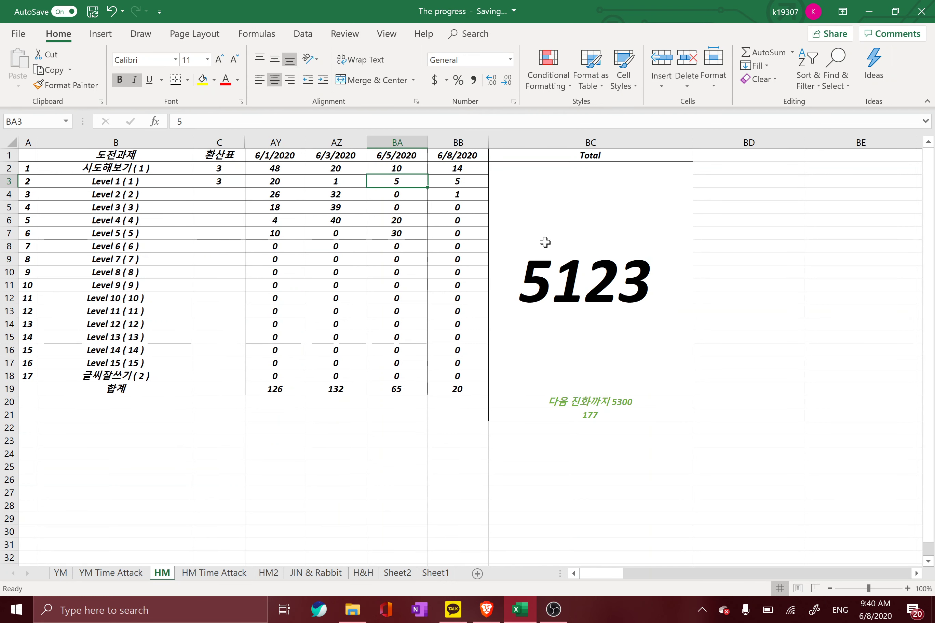
{"action": "key", "text": "Right"}
{"action": "key", "text": "Left"}
{"action": "key", "text": "Left"}
{"action": "key", "text": "Left"}
{"action": "key", "text": "Left"}
{"action": "key", "text": "Left"}
{"action": "key", "text": "Right"}
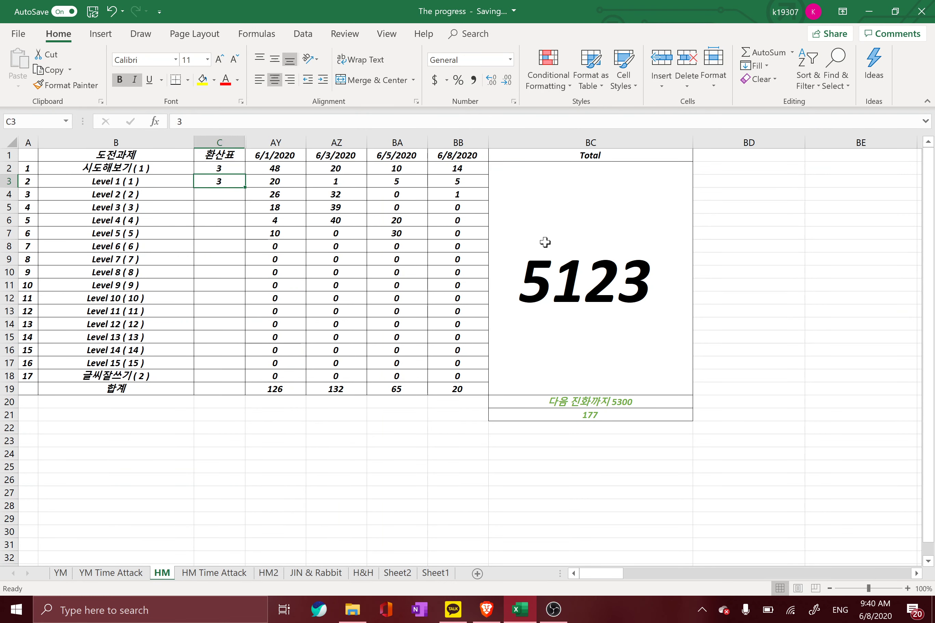
{"action": "key", "text": "Up"}
{"action": "key", "text": "Right"}
{"action": "key", "text": "Right"}
{"action": "key", "text": "Right"}
{"action": "key", "text": "Right"}
{"action": "key", "text": "Right"}
{"action": "key", "text": "Left"}
{"action": "key", "text": "Left"}
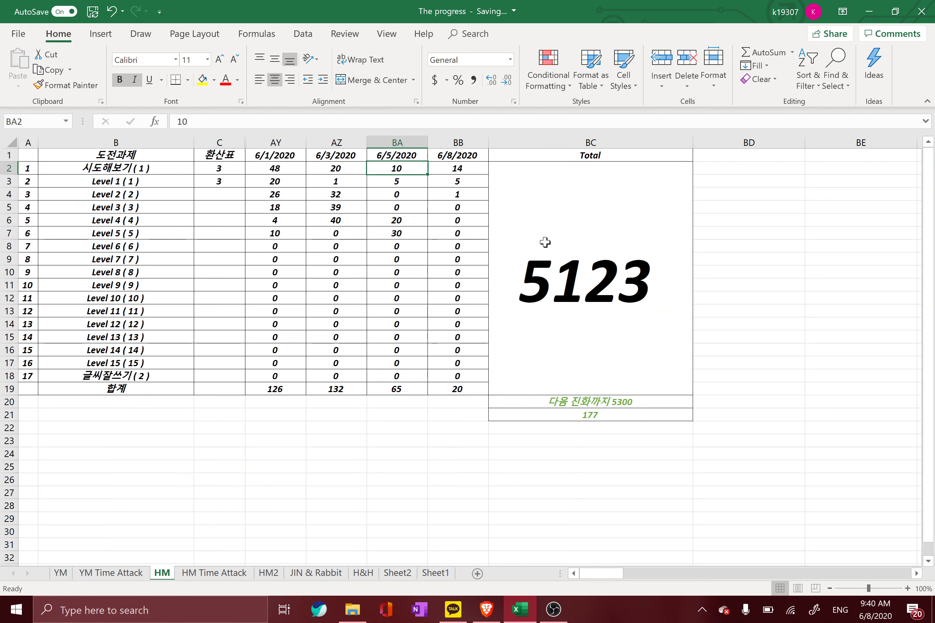
- Try overwriting the 6/8/2020 total in BB19 with 50, and undo the entry
{"action": "key", "text": "Right"}
{"action": "key", "text": "Down"}
{"action": "key", "text": "Down"}
{"action": "key", "text": "ctrl+Down"}
{"action": "key", "text": "Down"}
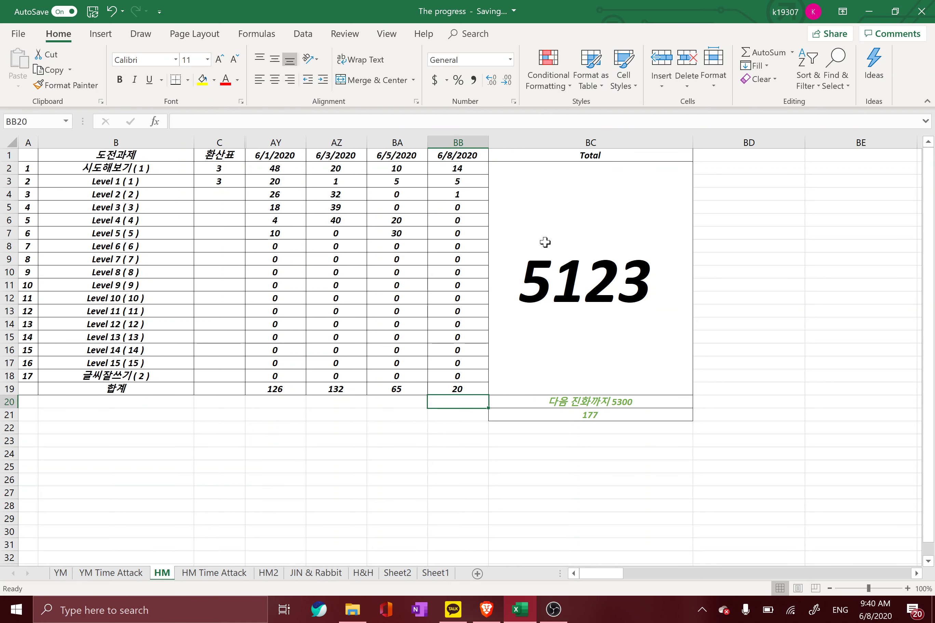
{"action": "key", "text": "Up"}
{"action": "type", "text": "50"}
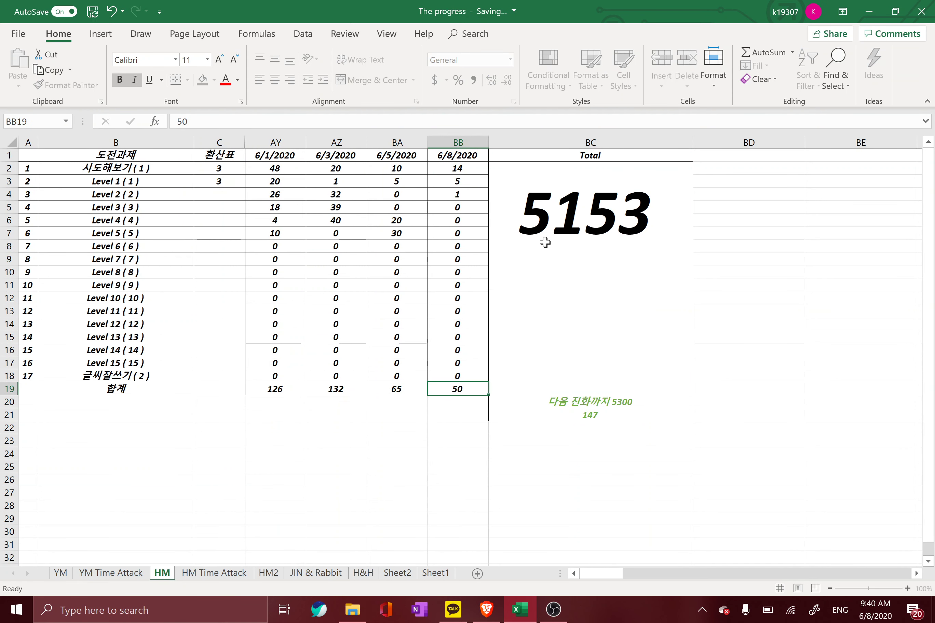
{"action": "key", "text": "Return"}
{"action": "key", "text": "ctrl+z"}
- Inspect the 6/8/2020 column's cell contents one by one from the lower levels up to the 시도해보기 row
{"action": "key", "text": "Up"}
{"action": "key", "text": "Up"}
{"action": "key", "text": "Up"}
{"action": "key", "text": "Up"}
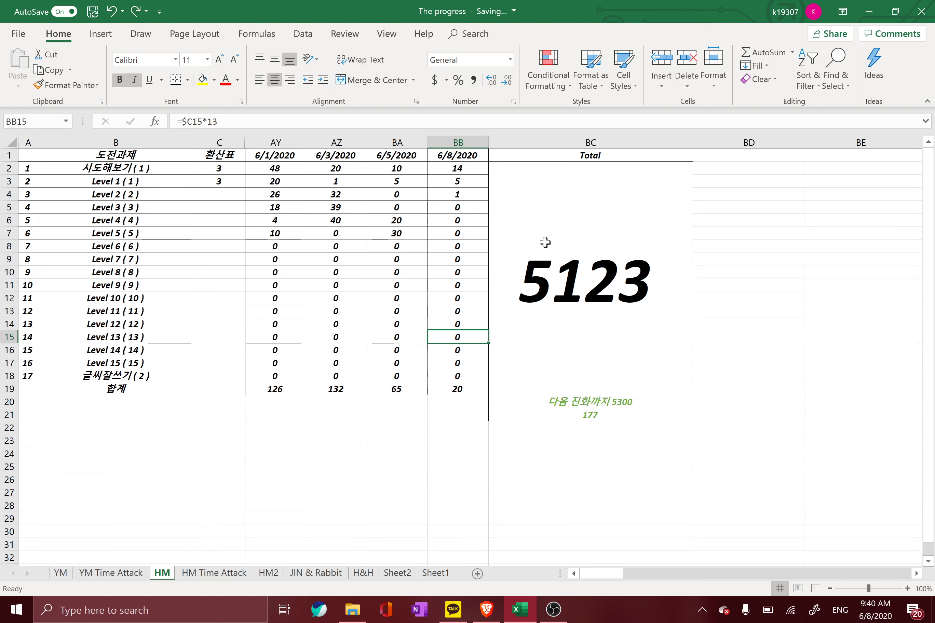
{"action": "key", "text": "Up"}
{"action": "key", "text": "Up"}
{"action": "key", "text": "Up"}
{"action": "key", "text": "Up"}
{"action": "key", "text": "Up"}
{"action": "key", "text": "Up"}
{"action": "key", "text": "Up"}
{"action": "key", "text": "Up"}
{"action": "key", "text": "Up"}
{"action": "key", "text": "Up"}
{"action": "key", "text": "Up"}
{"action": "key", "text": "Up"}
{"action": "key", "text": "Up"}
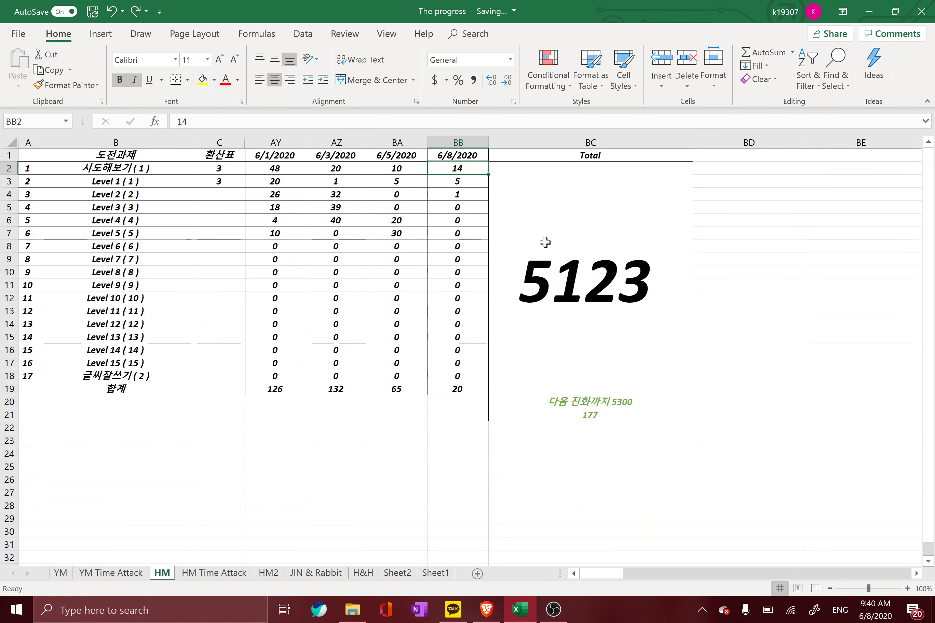
- Compare the 시도해보기 entries across the dates and check the 6/8/2020 cells for Levels 1 to 5
{"action": "key", "text": "Left"}
{"action": "key", "text": "Left"}
{"action": "key", "text": "Left"}
{"action": "key", "text": "Left"}
{"action": "key", "text": "Right"}
{"action": "key", "text": "Right"}
{"action": "key", "text": "Right"}
{"action": "key", "text": "Right"}
{"action": "key", "text": "Left"}
{"action": "key", "text": "Right"}
{"action": "key", "text": "Down"}
{"action": "key", "text": "Down"}
{"action": "key", "text": "Down"}
{"action": "key", "text": "Down"}
{"action": "key", "text": "Down"}
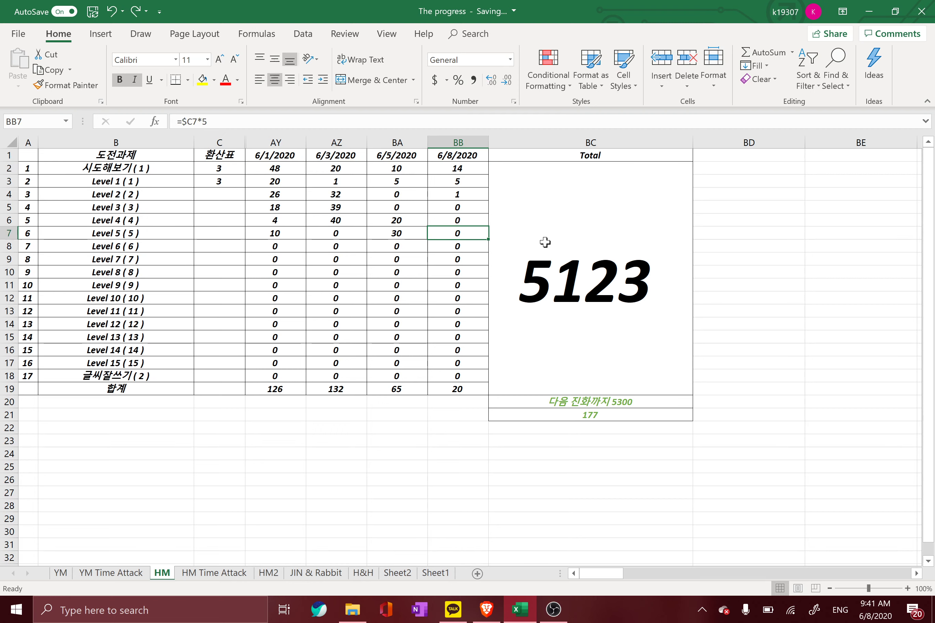
{"action": "key", "text": "Up"}
{"action": "key", "text": "Up"}
{"action": "key", "text": "Up"}
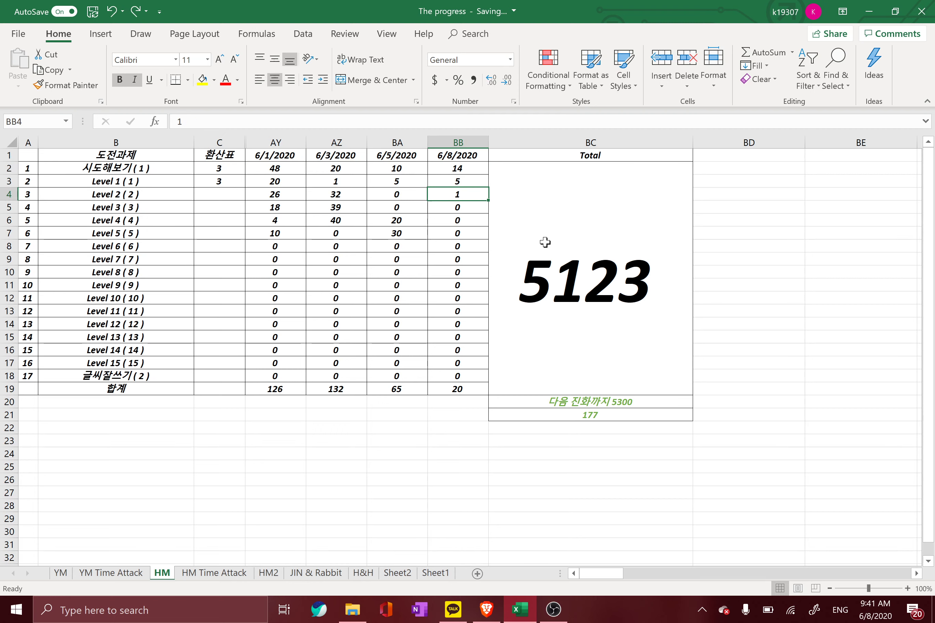
- Fill the Level 3 formula in BB5 of the 6/8/2020 column upward into BB2 through BB4
{"action": "left_click", "coordinate": [471, 215]}
{"action": "left_click", "coordinate": [470, 207]}
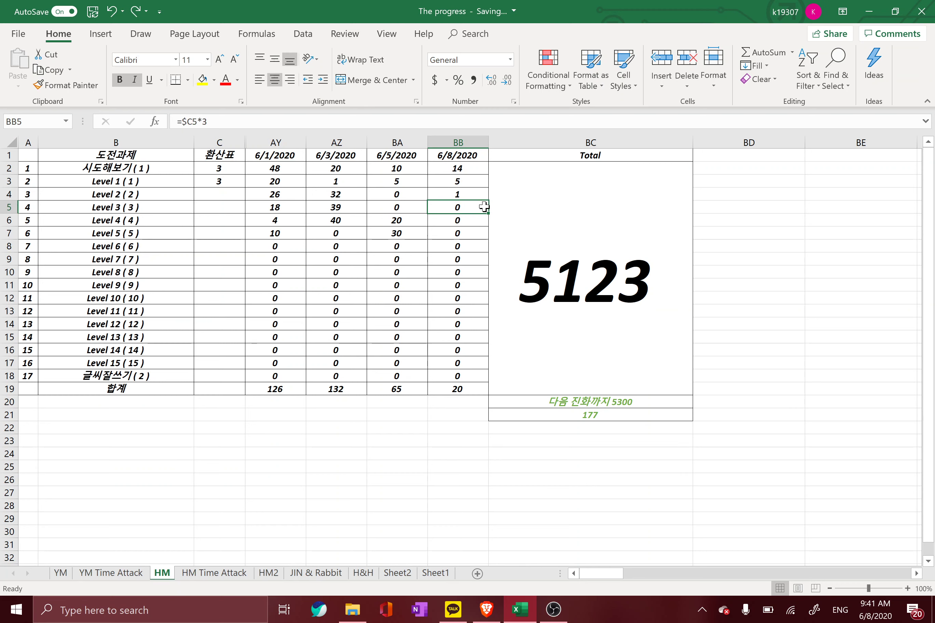
{"action": "left_click_drag", "start_coordinate": [488, 213], "coordinate": [485, 166]}
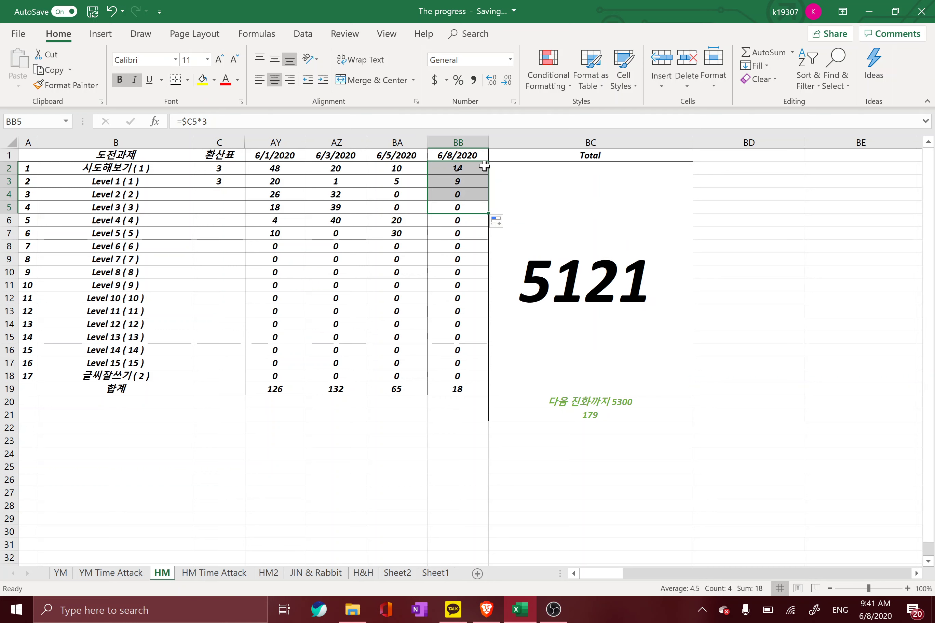
{"action": "left_click", "coordinate": [583, 210]}
- Change the multiplier to 1 in the 6/8/2020 formulas for 시도해보기 (BB2) and Level 1 (BB3)
{"action": "left_click", "coordinate": [462, 173]}
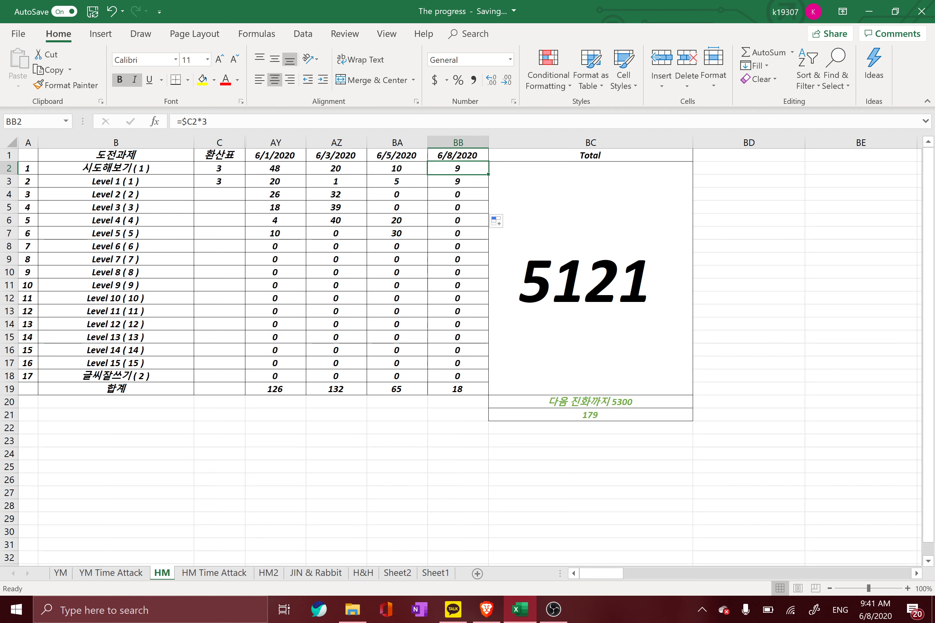
{"action": "key", "text": "F2"}
{"action": "key", "text": "BackSpace"}
{"action": "type", "text": "1"}
{"action": "key", "text": "Return"}
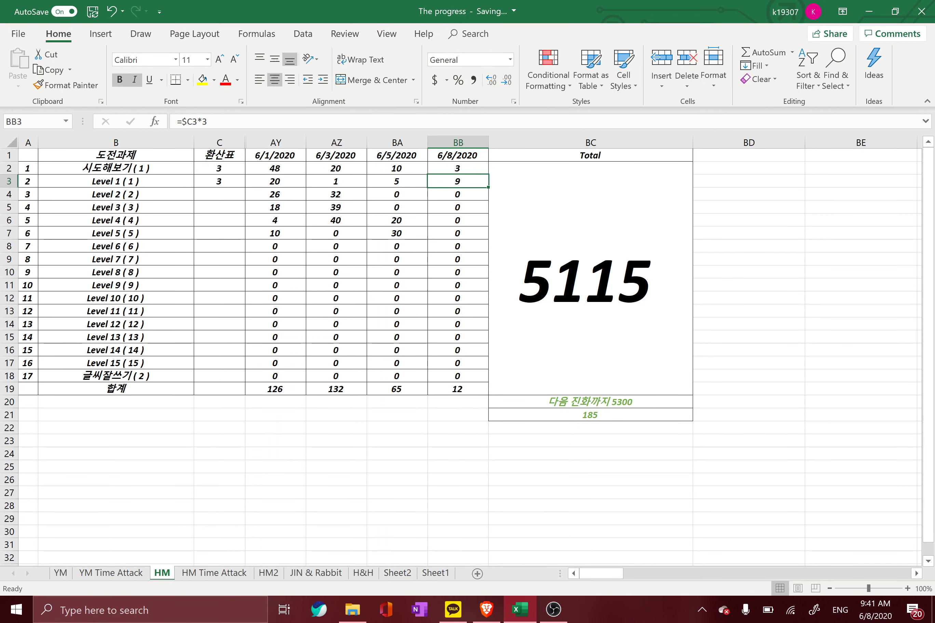
{"action": "key", "text": "F2"}
{"action": "key", "text": "BackSpace"}
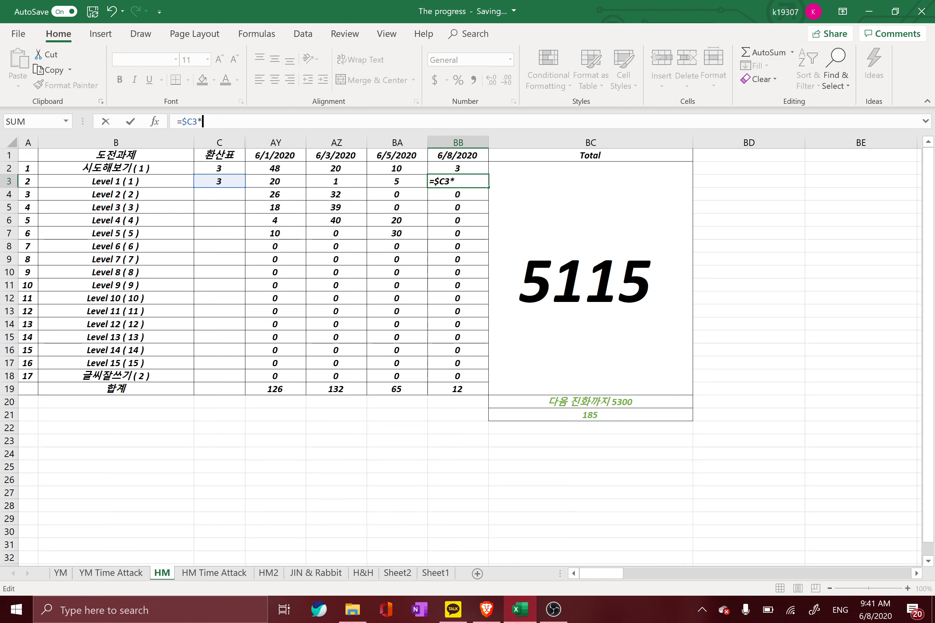
{"action": "type", "text": "1"}
{"action": "key", "text": "Return"}
- Change the multiplier in the Level 2 formula for 6/8/2020 (BB4) to 2
{"action": "key", "text": "F2"}
{"action": "key", "text": "BackSpace"}
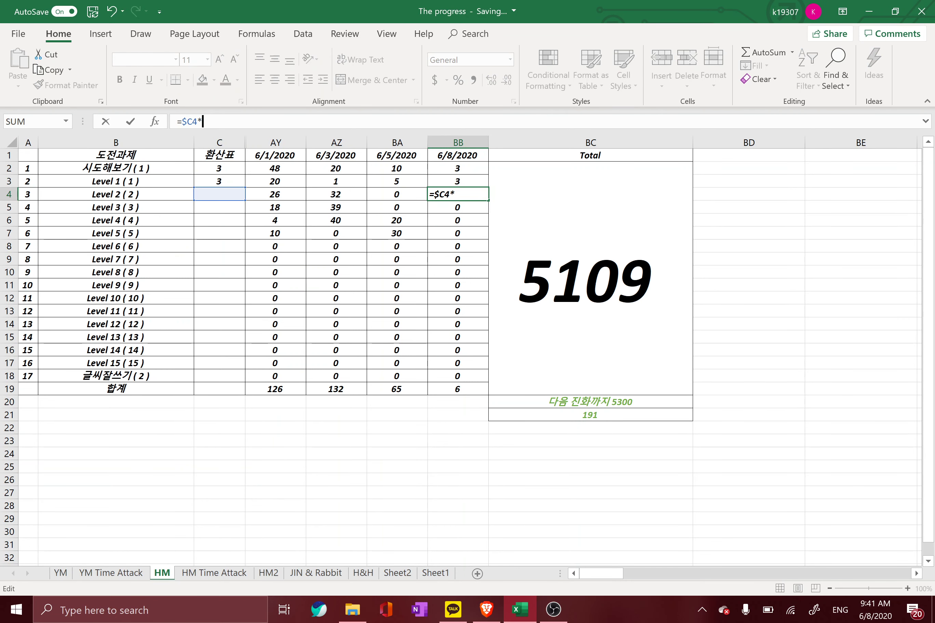
{"action": "type", "text": "2"}
{"action": "key", "text": "Return"}
- Check the remaining level formulas in the 6/8/2020 column and compare the 시도해보기 result with its 환산표 value
{"action": "key", "text": "Down"}
{"action": "key", "text": "Down"}
{"action": "key", "text": "Down"}
{"action": "key", "text": "Down"}
{"action": "key", "text": "Down"}
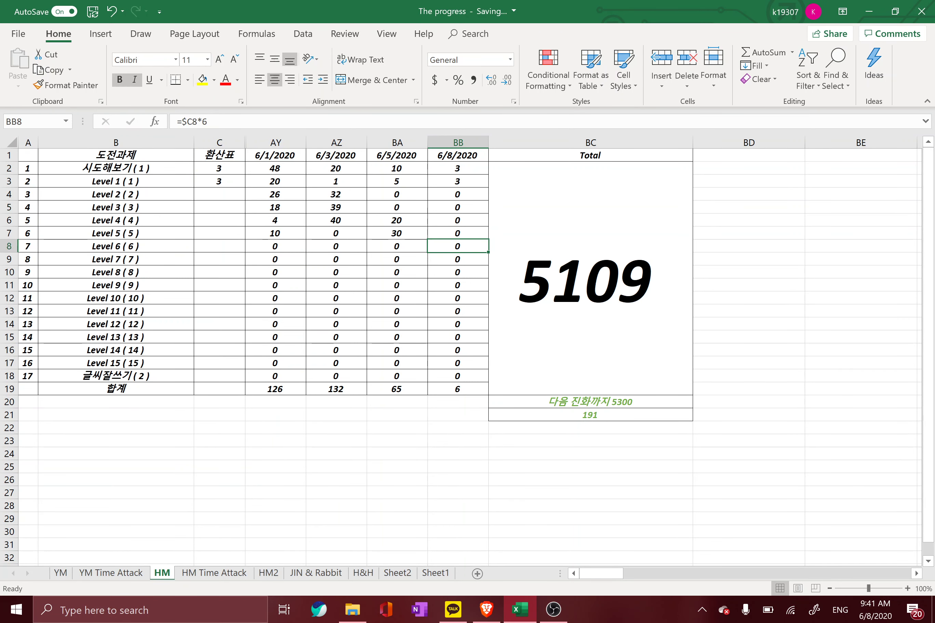
{"action": "key", "text": "Down"}
{"action": "key", "text": "Down"}
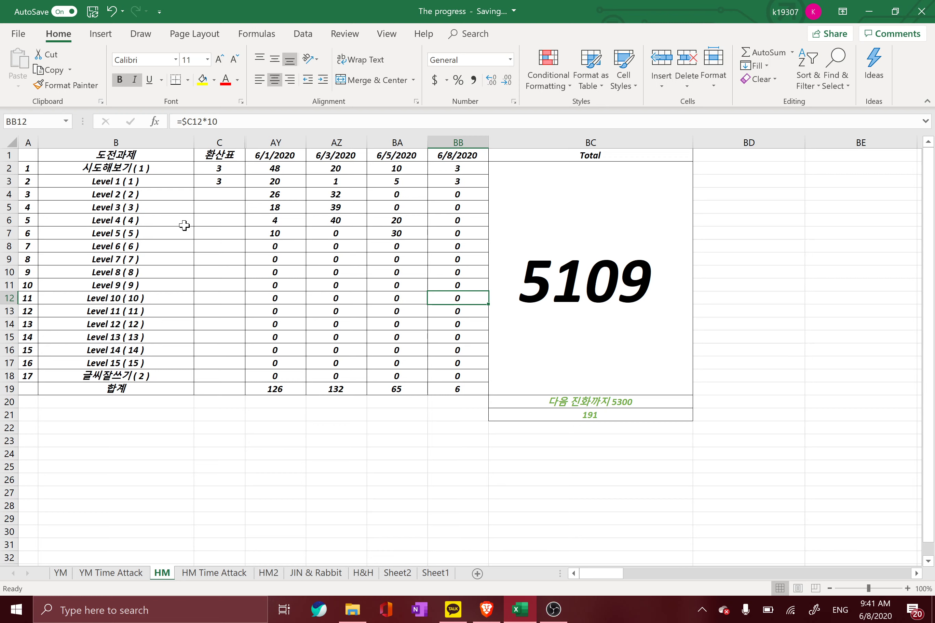
{"action": "left_click", "coordinate": [186, 223]}
{"action": "left_click", "coordinate": [232, 171]}
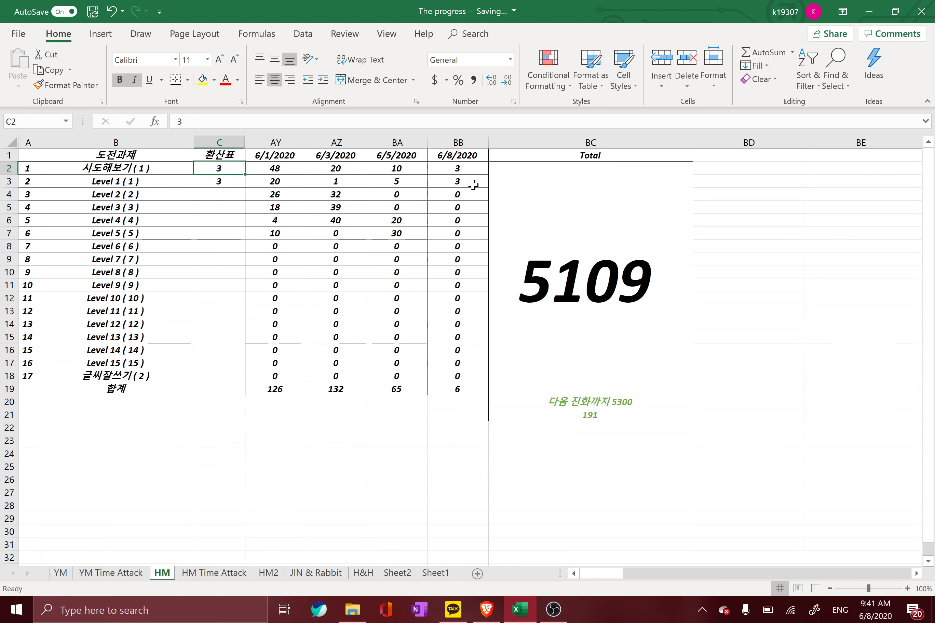
{"action": "left_click", "coordinate": [458, 171]}
{"action": "left_click", "coordinate": [227, 171]}
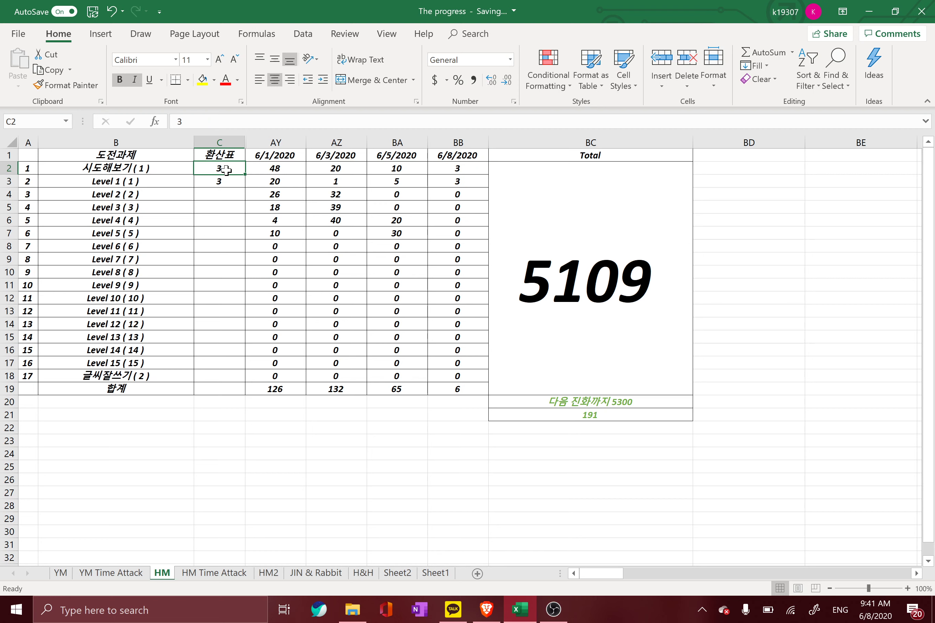
- Enter 1 as the Level 2 value in the 환산표 column (C4)
{"action": "key", "text": "Down"}
{"action": "key", "text": "Down"}
{"action": "key", "text": "Left"}
{"action": "key", "text": "Right"}
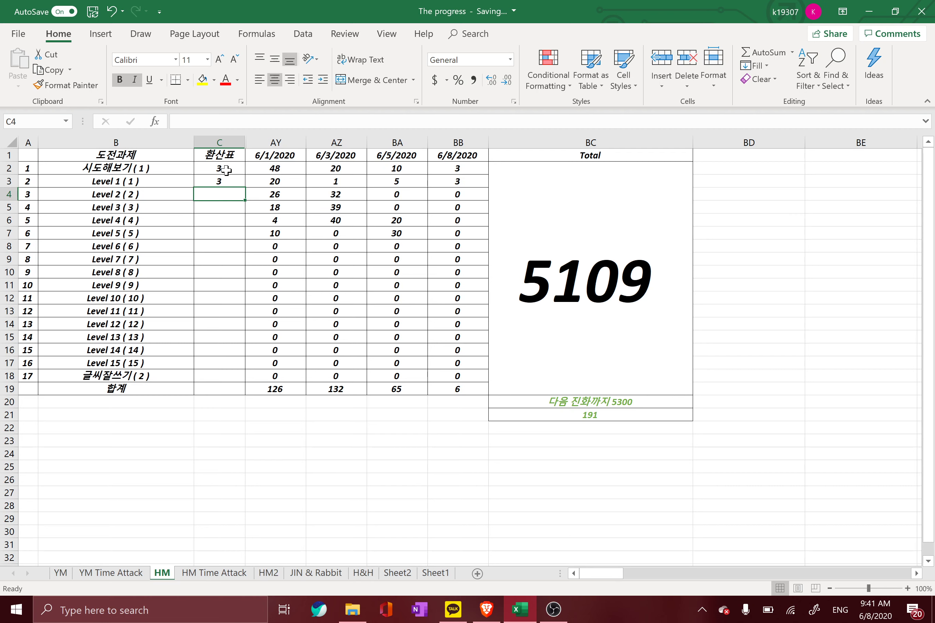
{"action": "type", "text": "1"}
- Set the 환산표 values to 17 for 시도해보기 (C2) and 8 for Level 1 (C3)
{"action": "left_click", "coordinate": [227, 169]}
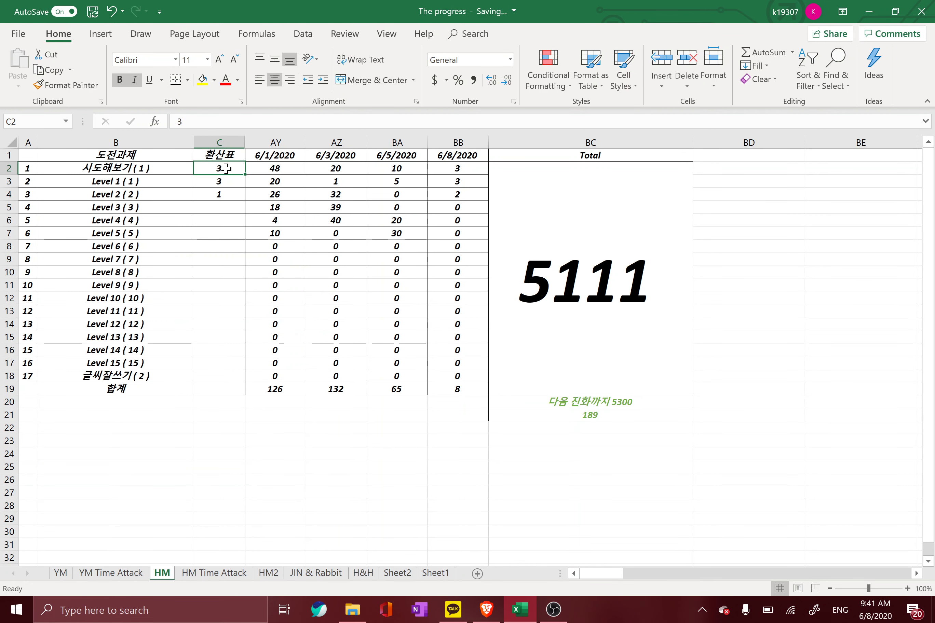
{"action": "type", "text": "17"}
{"action": "key", "text": "Return"}
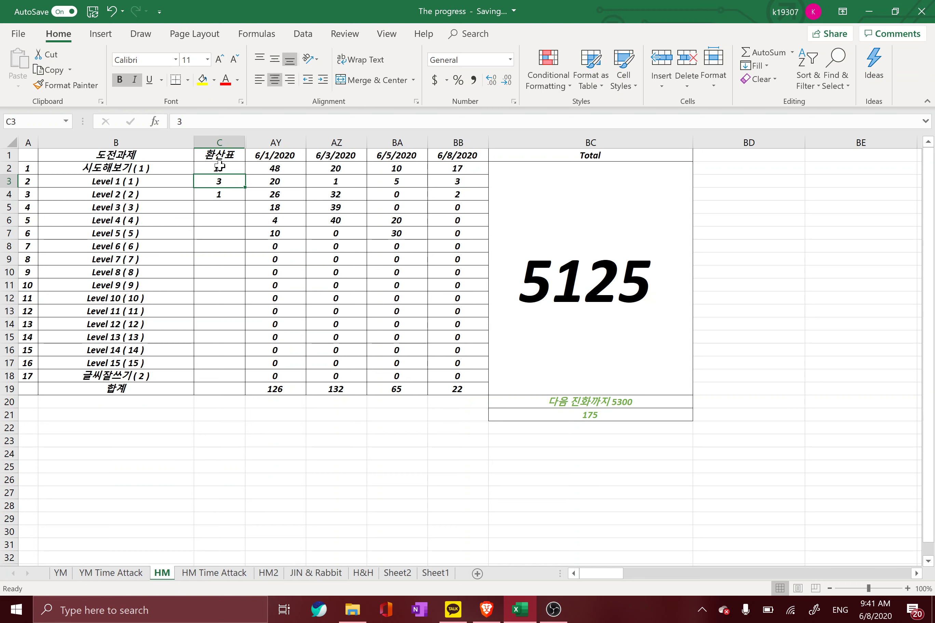
{"action": "type", "text": "8"}
{"action": "key", "text": "Return"}
- Review the Level 1 and Level 2 entries across the date columns and the level labels beside them
{"action": "key", "text": "Right"}
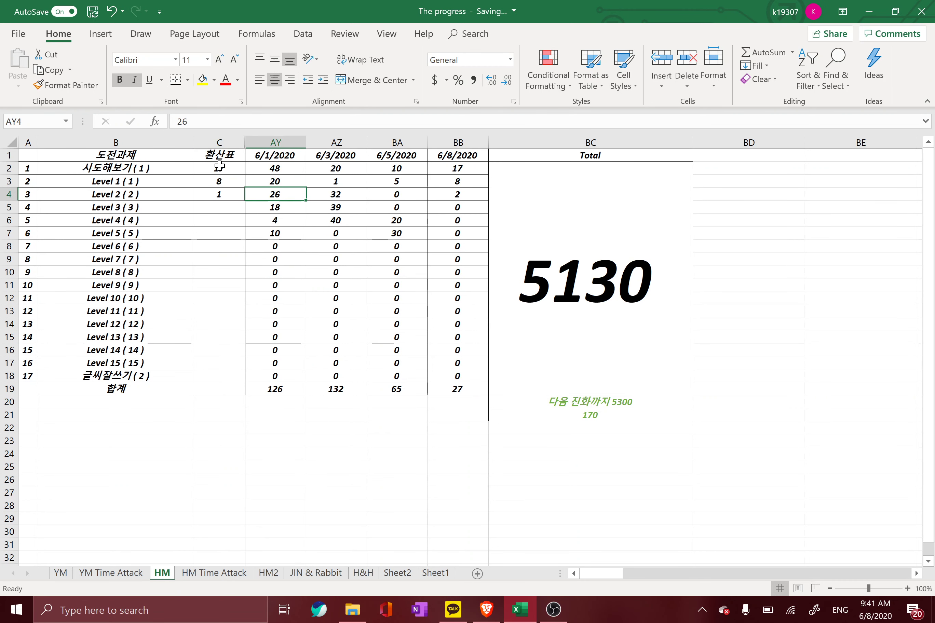
{"action": "key", "text": "Right"}
{"action": "key", "text": "Right"}
{"action": "key", "text": "Up"}
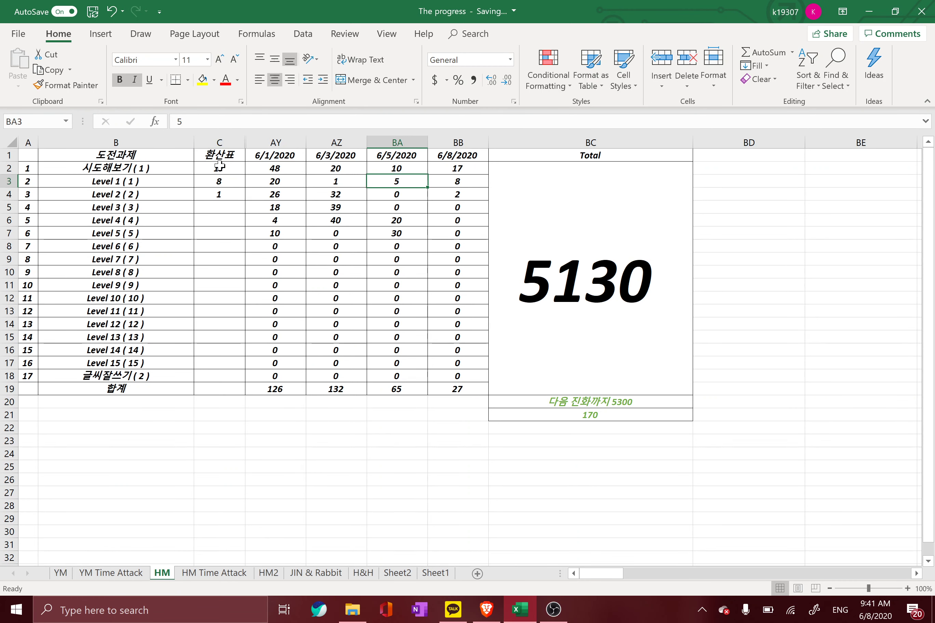
{"action": "key", "text": "Right"}
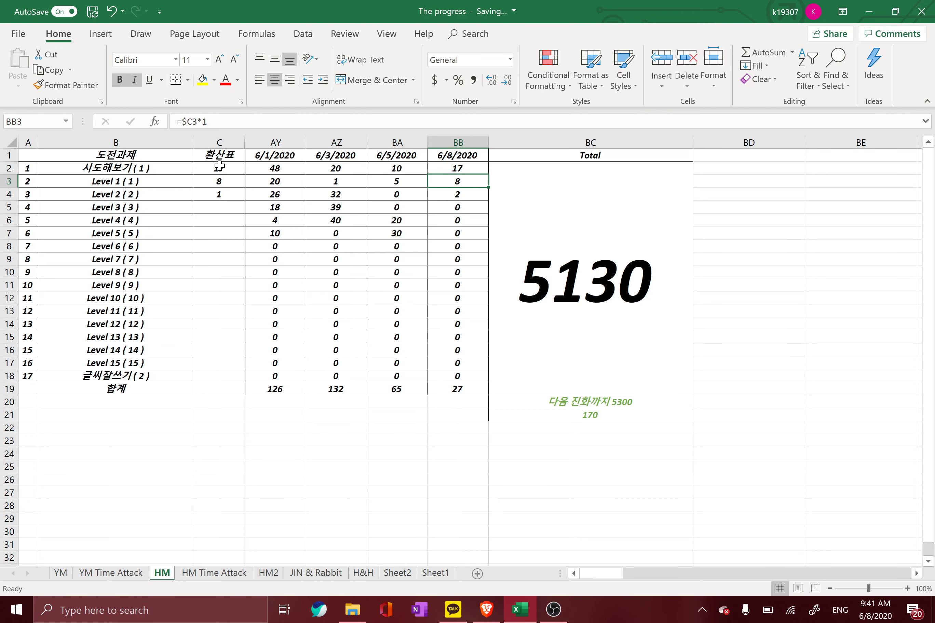
{"action": "key", "text": "Down"}
{"action": "key", "text": "Left"}
{"action": "key", "text": "Left"}
{"action": "key", "text": "Left"}
{"action": "key", "text": "Right"}
{"action": "key", "text": "Left"}
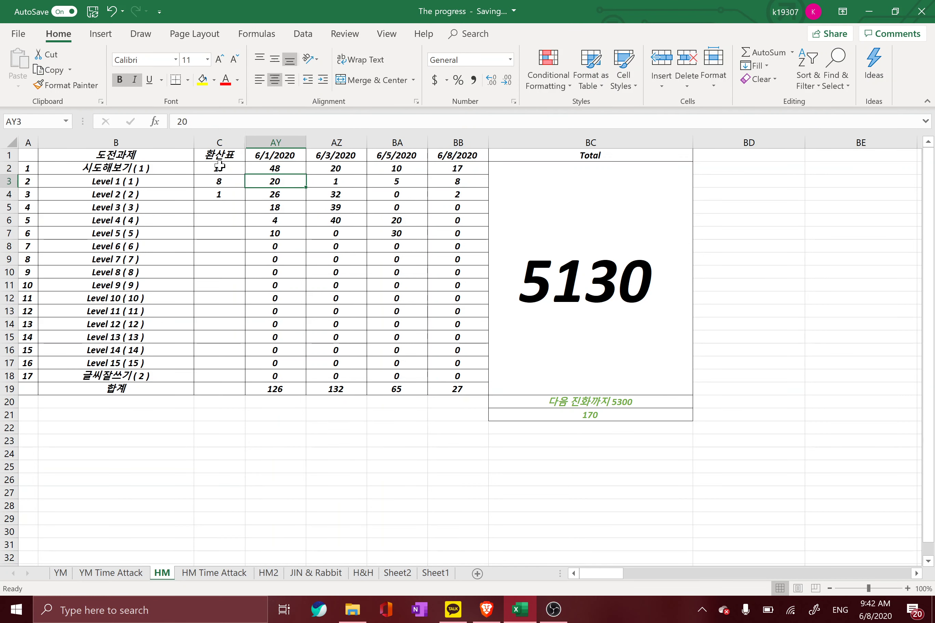
{"action": "key", "text": "Right"}
{"action": "key", "text": "Up"}
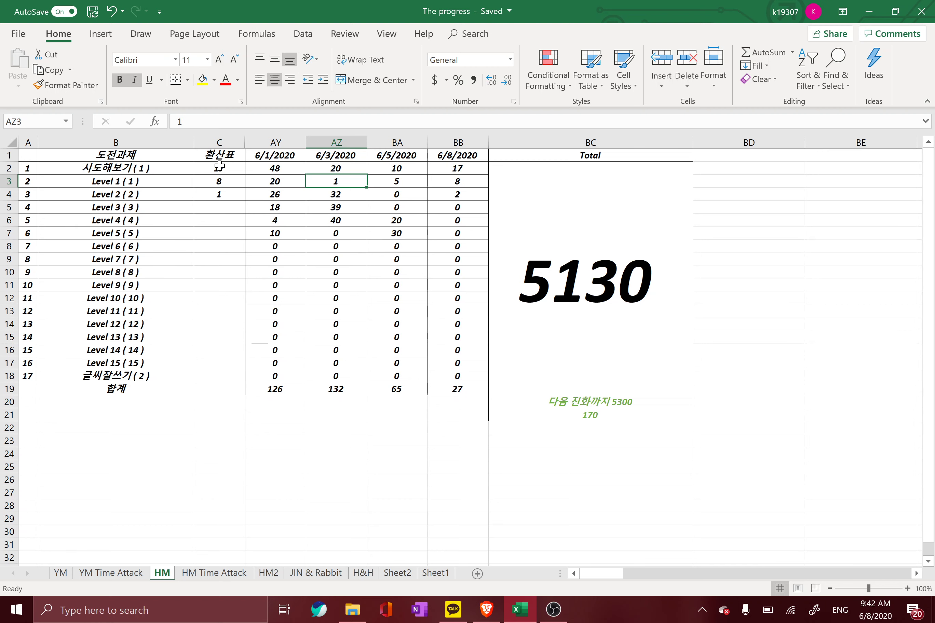
{"action": "key", "text": "Left"}
{"action": "key", "text": "Down"}
{"action": "key", "text": "Left"}
{"action": "key", "text": "Down"}
{"action": "key", "text": "Down"}
{"action": "key", "text": "Left"}
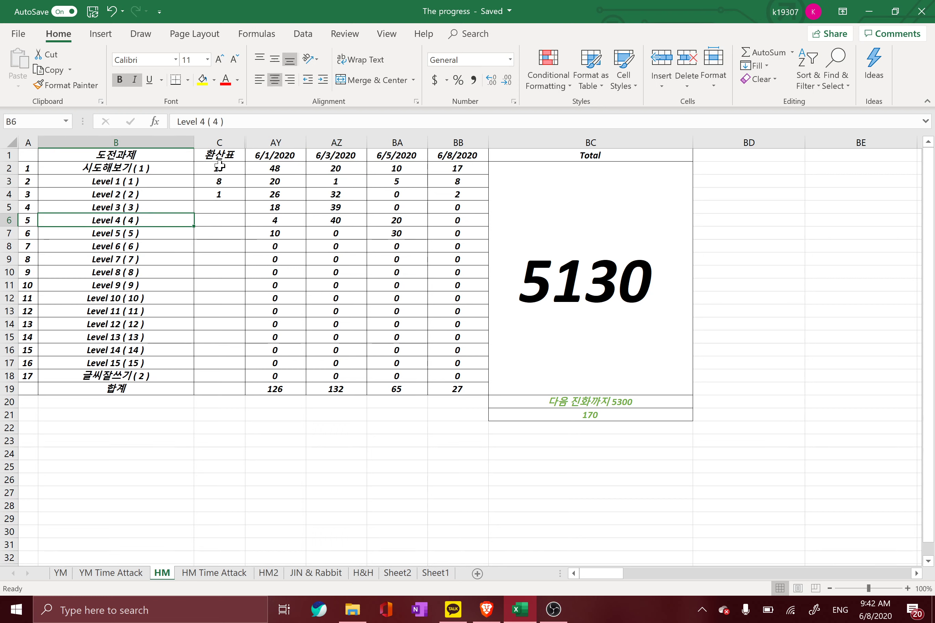
- Set the Level 2 value in the 환산표 column (C4) to 2
{"action": "key", "text": "Up"}
{"action": "key", "text": "Right"}
{"action": "key", "text": "Left"}
{"action": "key", "text": "Right"}
{"action": "key", "text": "Up"}
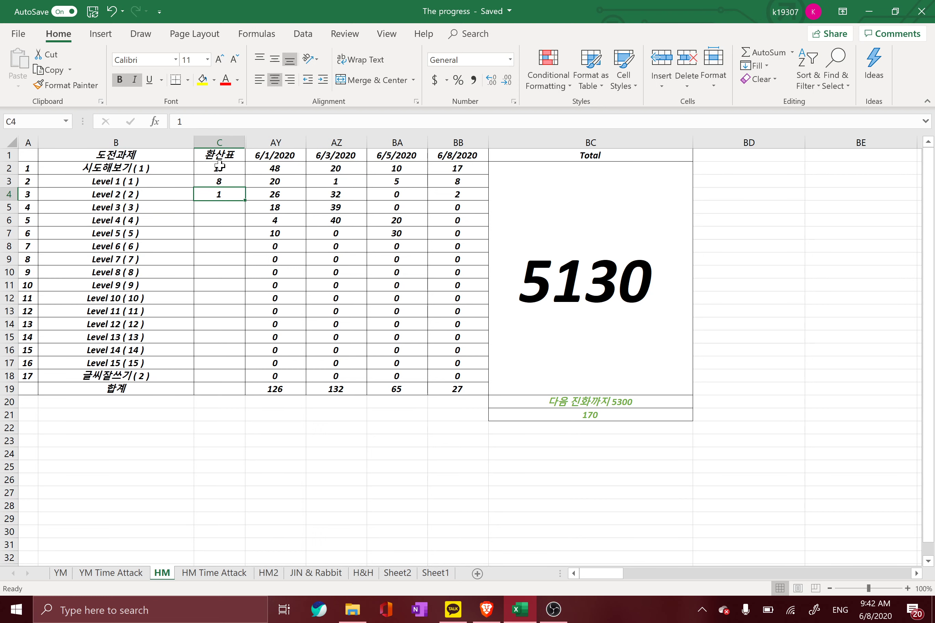
{"action": "key", "text": "Down"}
{"action": "key", "text": "Up"}
{"action": "key", "text": "Left"}
{"action": "key", "text": "Right"}
{"action": "type", "text": "2"}
{"action": "key", "text": "Return"}
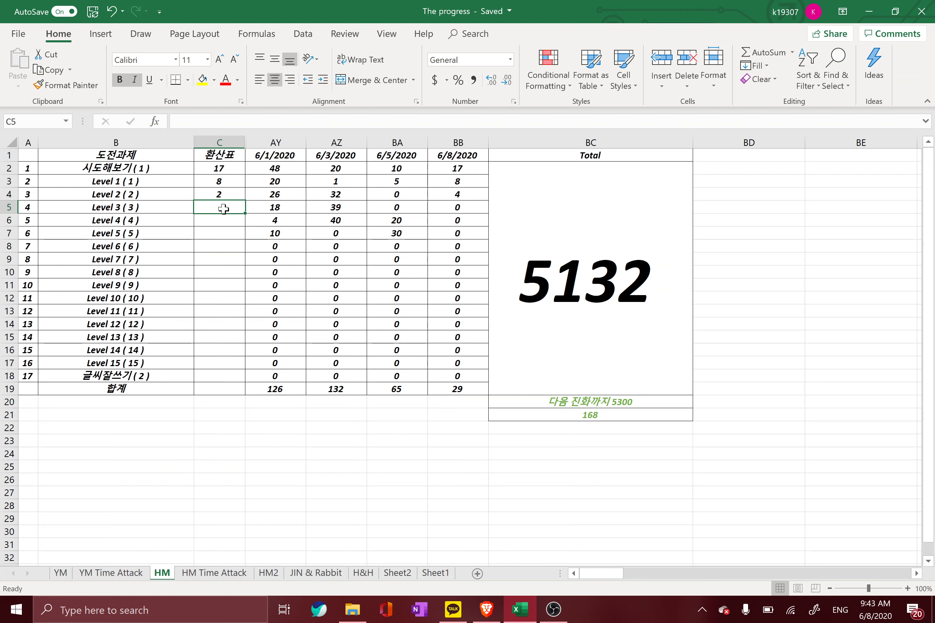
- Enter the note "ride - rode - riden" in the empty cell AZ26 below the table
{"action": "left_click", "coordinate": [366, 482]}
{"action": "type", "text": "ride"}
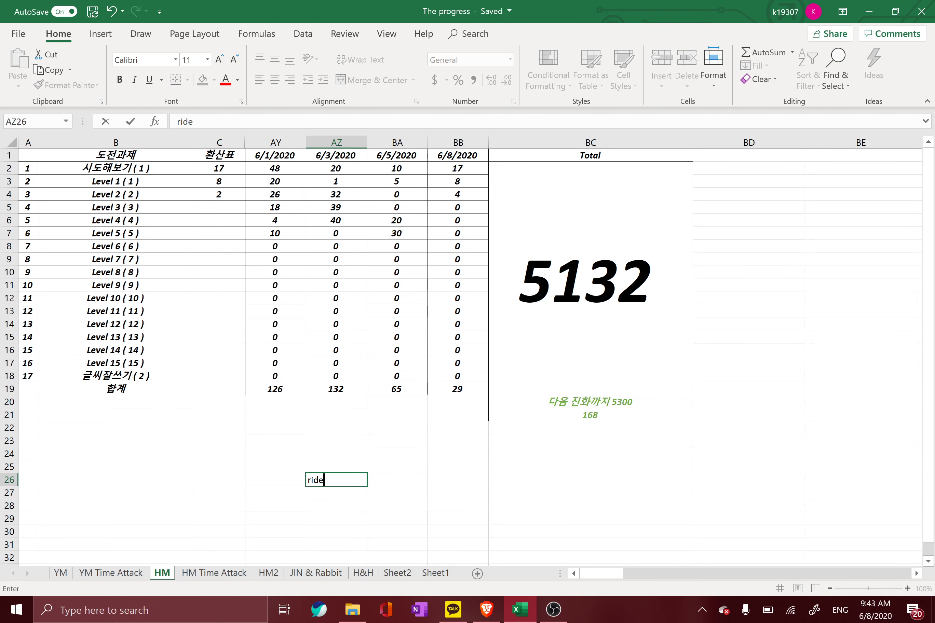
{"action": "type", "text": " - rode - r"}
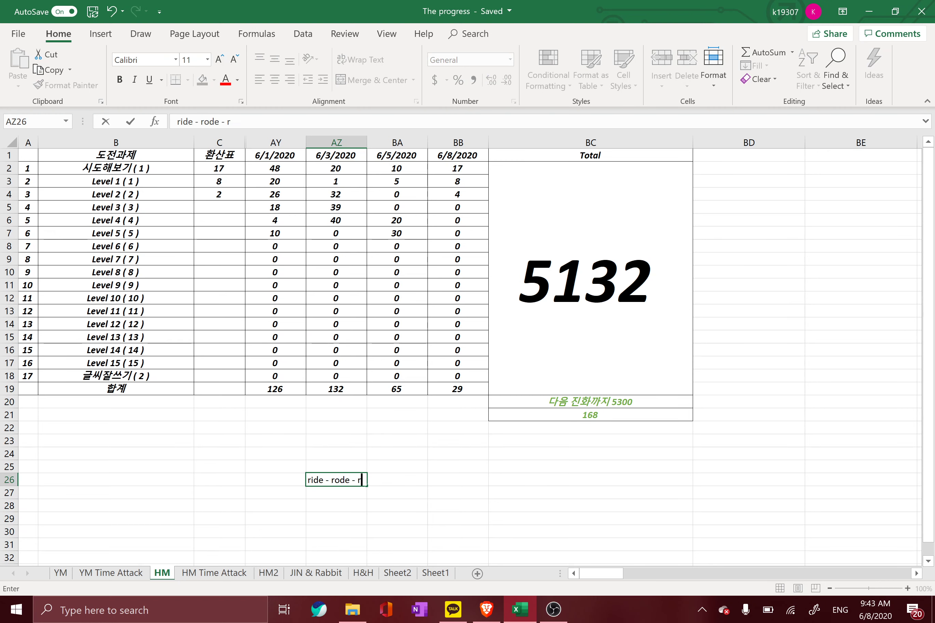
{"action": "type", "text": "iden"}
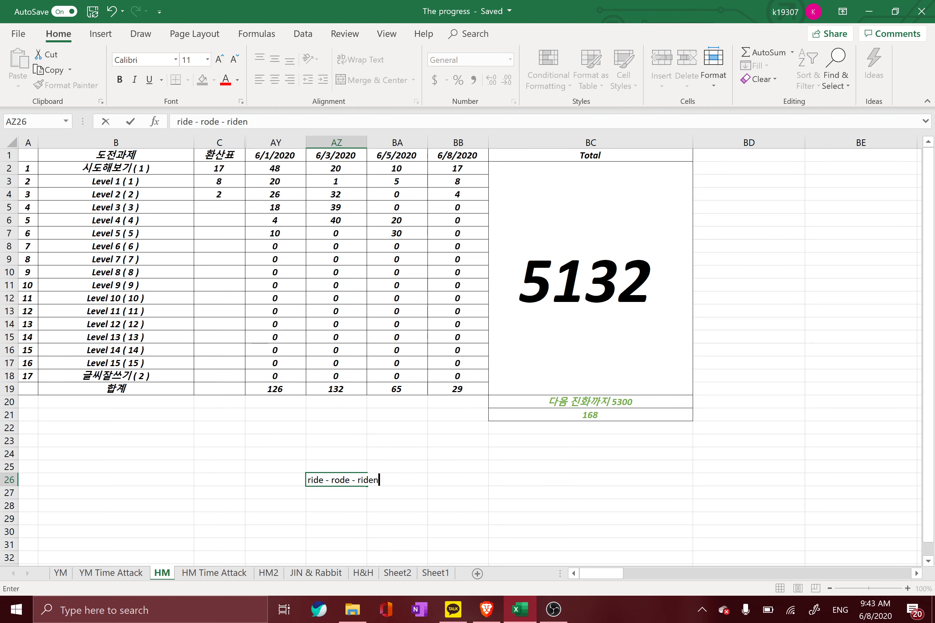
{"action": "key", "text": "ctrl+Return"}
{"action": "key", "text": "Return"}
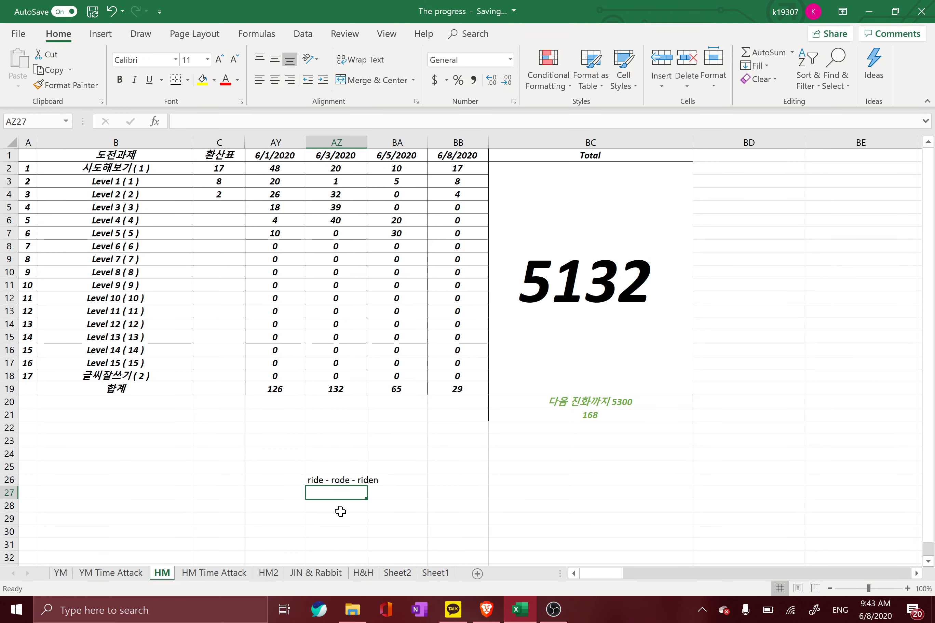
{"action": "left_click", "coordinate": [344, 480]}
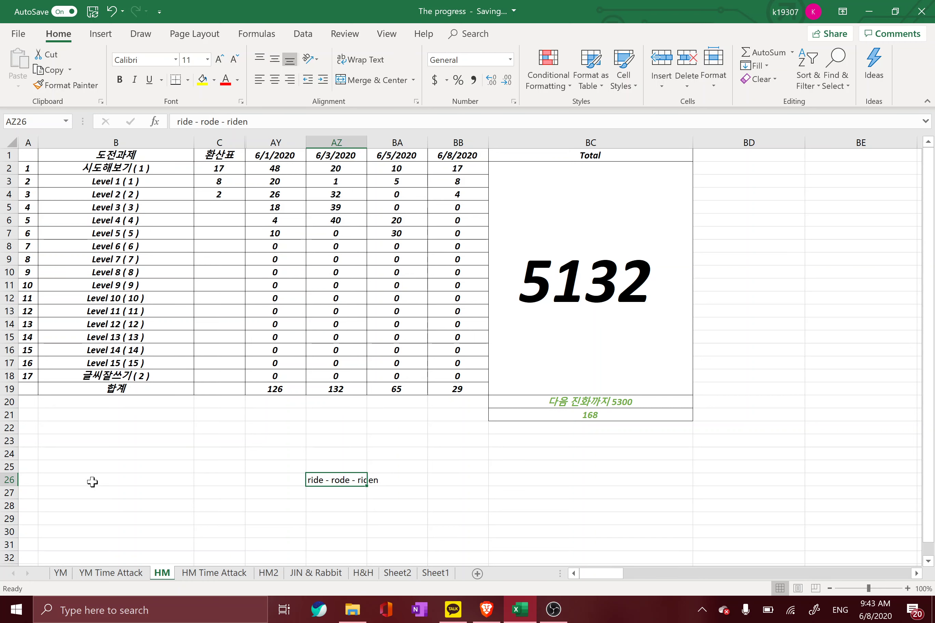
- Set the Level 2 value in the 환산표 column (C4) to 3
{"action": "key", "text": "Up"}
{"action": "key", "text": "Up"}
{"action": "key", "text": "Up"}
{"action": "key", "text": "Up"}
{"action": "key", "text": "Up"}
{"action": "key", "text": "Up"}
{"action": "key", "text": "Up"}
{"action": "key", "text": "Up"}
{"action": "key", "text": "Up"}
{"action": "key", "text": "Up"}
{"action": "key", "text": "Up"}
{"action": "key", "text": "Up"}
{"action": "key", "text": "Left"}
{"action": "key", "text": "Left"}
{"action": "key", "text": "Left"}
{"action": "key", "text": "Left"}
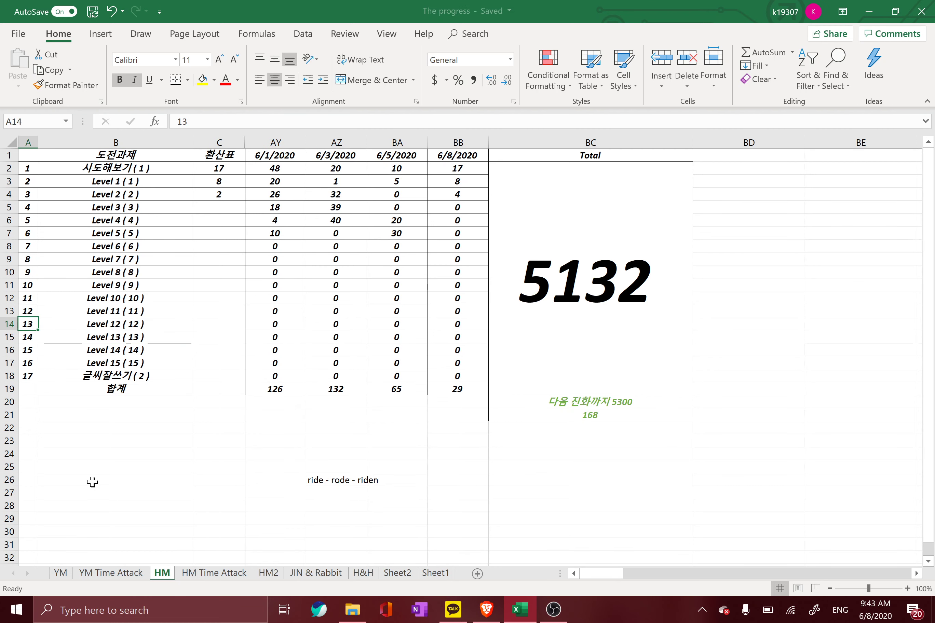
{"action": "key", "text": "Up"}
{"action": "key", "text": "Up"}
{"action": "key", "text": "Up"}
{"action": "key", "text": "Up"}
{"action": "key", "text": "Right"}
{"action": "key", "text": "Up"}
{"action": "key", "text": "Up"}
{"action": "key", "text": "Up"}
{"action": "key", "text": "Up"}
{"action": "key", "text": "Up"}
{"action": "key", "text": "Up"}
{"action": "key", "text": "Up"}
{"action": "key", "text": "Right"}
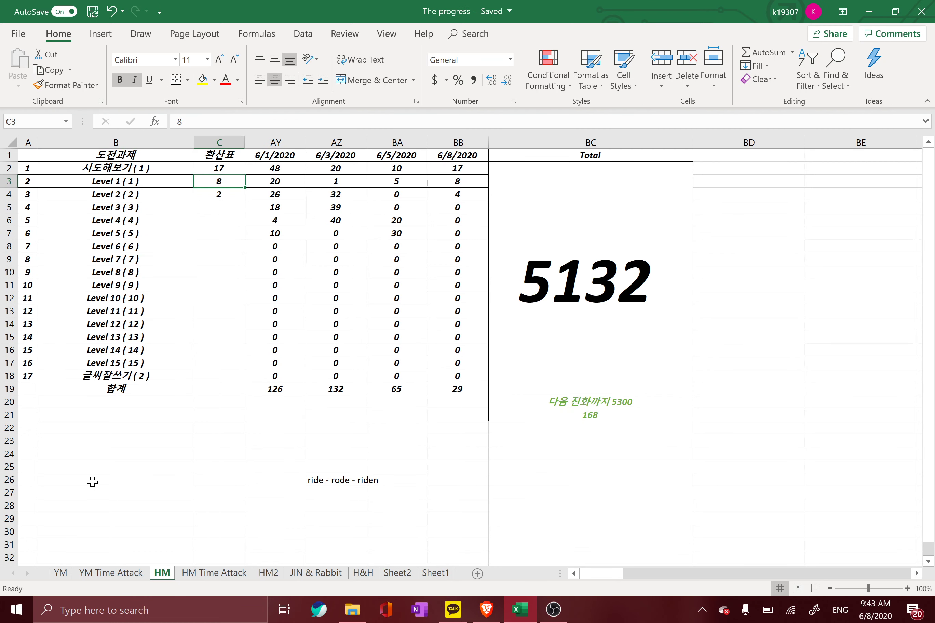
{"action": "key", "text": "Down"}
{"action": "type", "text": "3"}
{"action": "key", "text": "Return"}
- Clear the verb-form note from cell AZ26 below the table
{"action": "key", "text": "Right"}
{"action": "key", "text": "Down"}
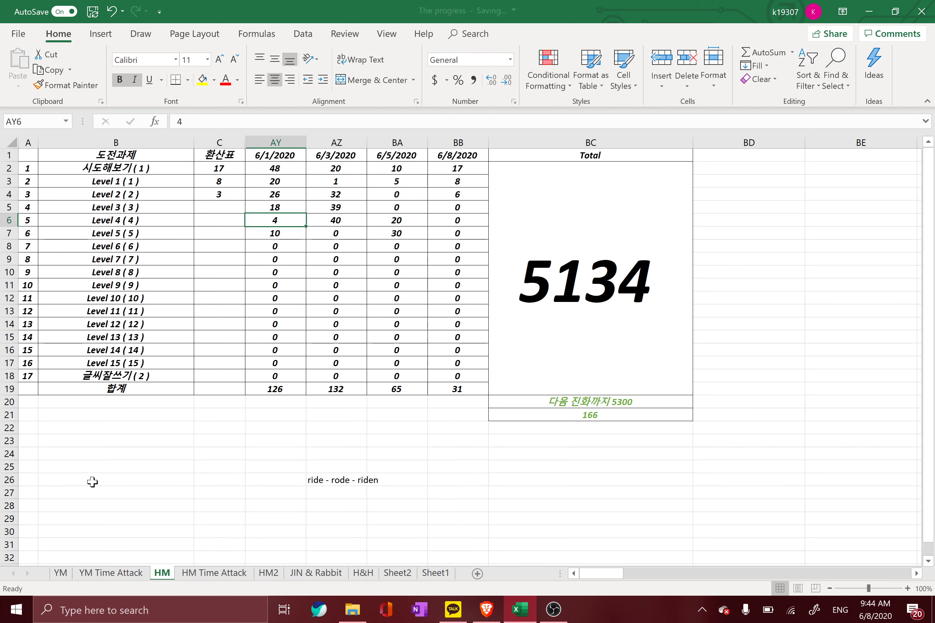
{"action": "key", "text": "Down"}
{"action": "key", "text": "Down"}
{"action": "key", "text": "Down"}
{"action": "key", "text": "Down"}
{"action": "key", "text": "Down"}
{"action": "key", "text": "Down"}
{"action": "key", "text": "Down"}
{"action": "key", "text": "Down"}
{"action": "key", "text": "Down"}
{"action": "key", "text": "Down"}
{"action": "key", "text": "Right"}
{"action": "key", "text": "Down"}
{"action": "key", "text": "Down"}
{"action": "key", "text": "Down"}
{"action": "key", "text": "Down"}
{"action": "key", "text": "Down"}
{"action": "key", "text": "Down"}
{"action": "key", "text": "Down"}
{"action": "key", "text": "Down"}
{"action": "key", "text": "Down"}
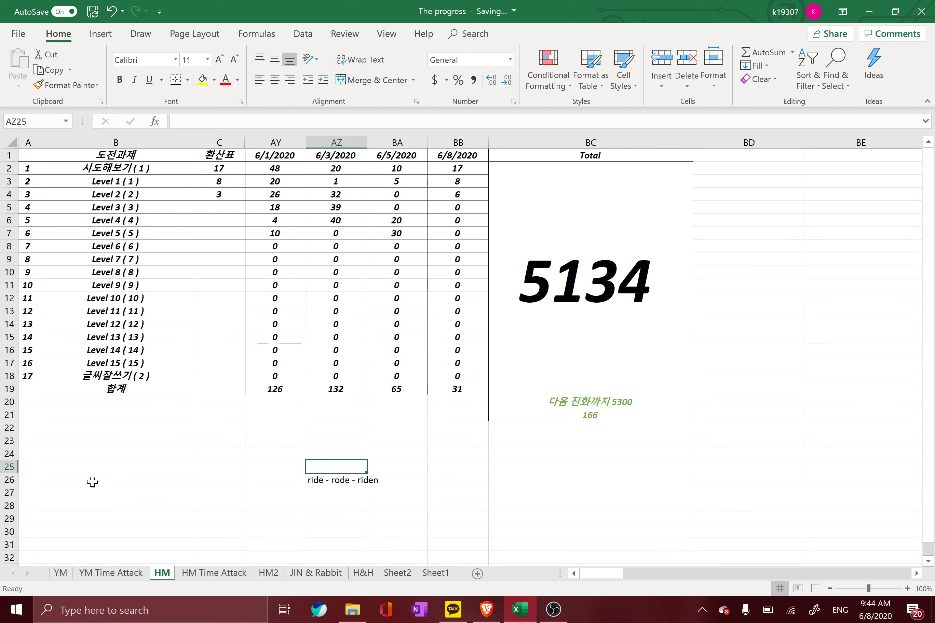
{"action": "key", "text": "Down"}
{"action": "key", "text": "Delete"}
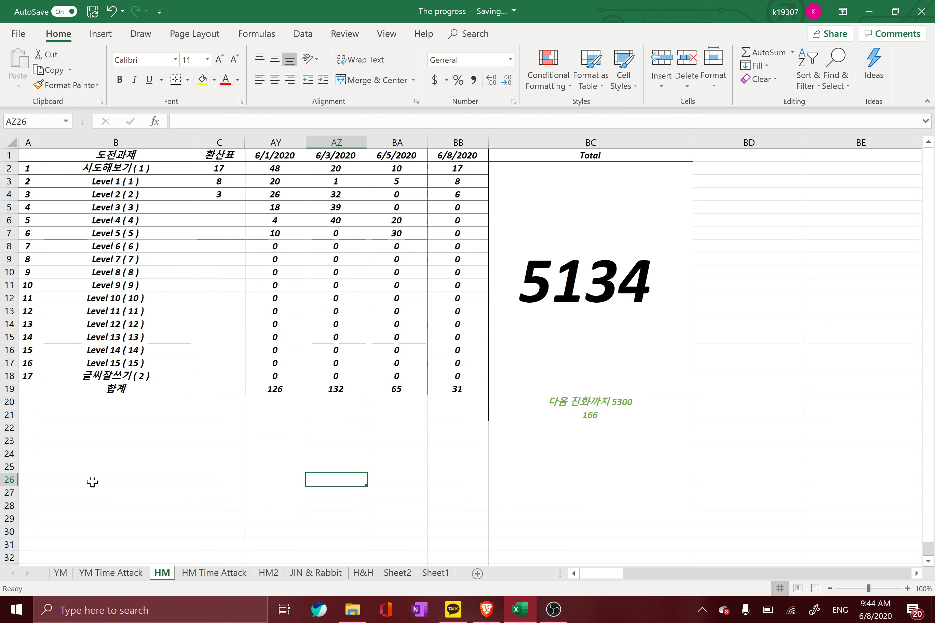
- Set the Level 2 value in the 환산표 column (C4) to 4
{"action": "key", "text": "Up"}
{"action": "key", "text": "Up"}
{"action": "key", "text": "Left"}
{"action": "key", "text": "Up"}
{"action": "key", "text": "Up"}
{"action": "key", "text": "Up"}
{"action": "key", "text": "Up"}
{"action": "key", "text": "Up"}
{"action": "key", "text": "Up"}
{"action": "key", "text": "Up"}
{"action": "key", "text": "Up"}
{"action": "key", "text": "Up"}
{"action": "key", "text": "Up"}
{"action": "key", "text": "Up"}
{"action": "key", "text": "Up"}
{"action": "key", "text": "Up"}
{"action": "key", "text": "Up"}
{"action": "key", "text": "Up"}
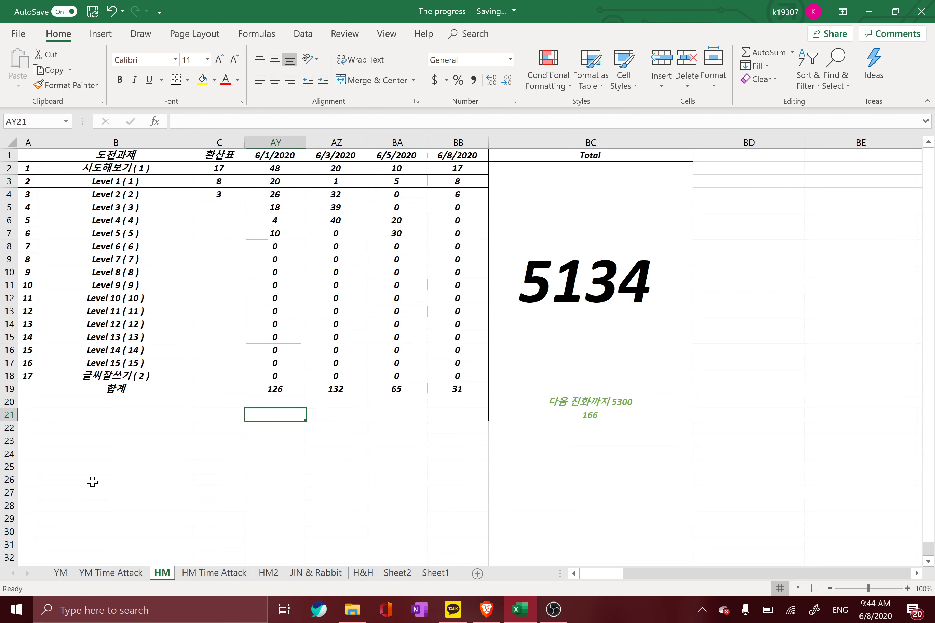
{"action": "key", "text": "Left"}
{"action": "key", "text": "Up"}
{"action": "key", "text": "Up"}
{"action": "key", "text": "Up"}
{"action": "key", "text": "Up"}
{"action": "key", "text": "Up"}
{"action": "key", "text": "Up"}
{"action": "key", "text": "Down"}
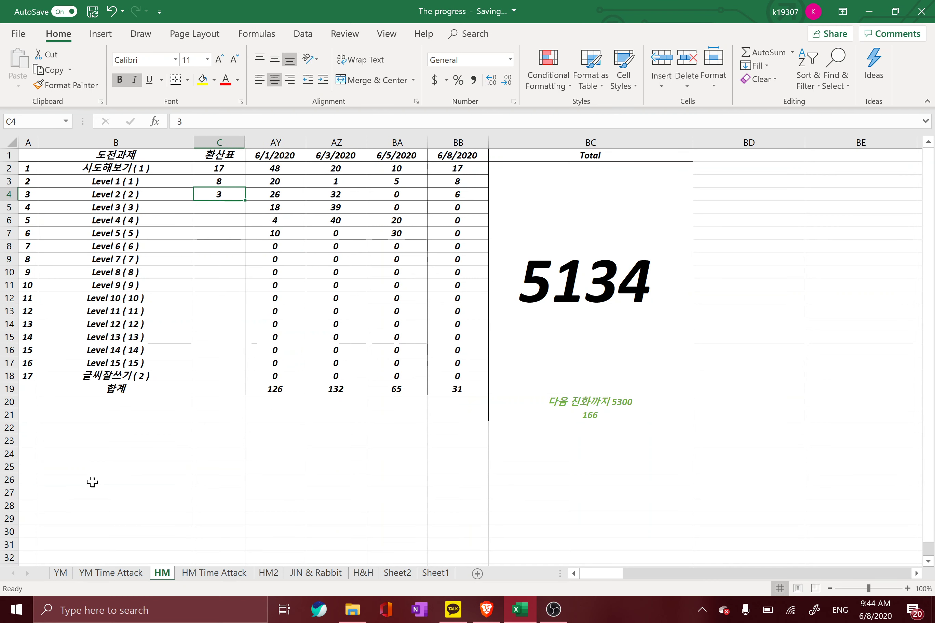
{"action": "type", "text": "4"}
{"action": "key", "text": "Return"}
- Change the 시도해보기 value in the 환산표 column (C2) to 9 and correct it to 19
{"action": "key", "text": "Up"}
{"action": "key", "text": "Up"}
{"action": "key", "text": "Up"}
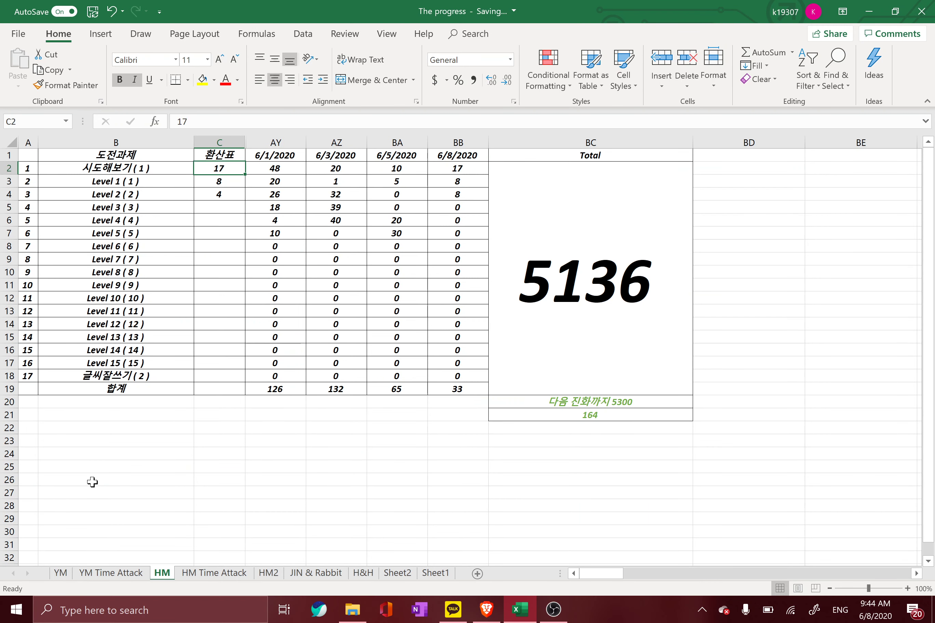
{"action": "type", "text": "9"}
{"action": "key", "text": "Return"}
{"action": "key", "text": "Up"}
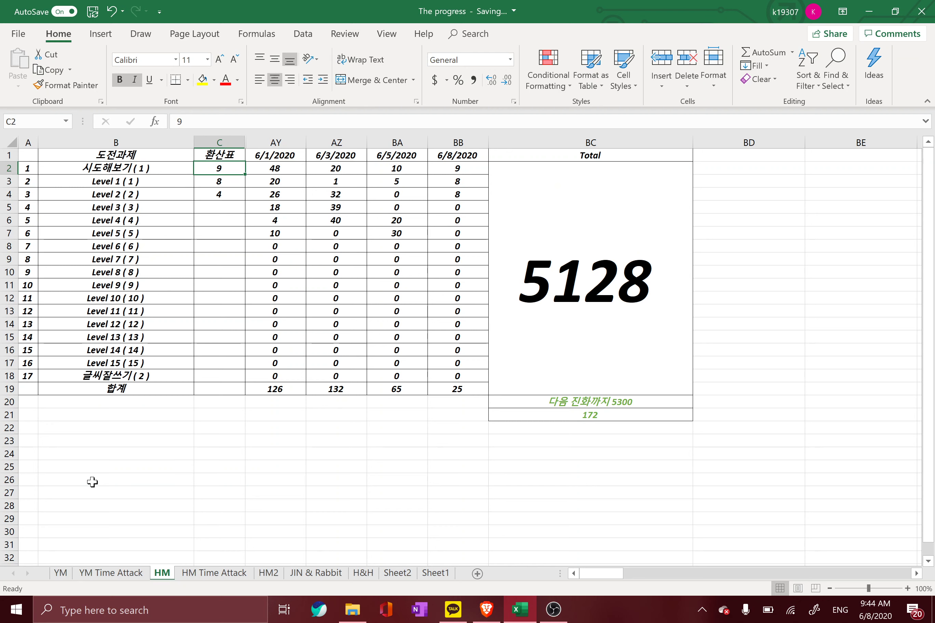
{"action": "type", "text": "19"}
{"action": "key", "text": "Return"}
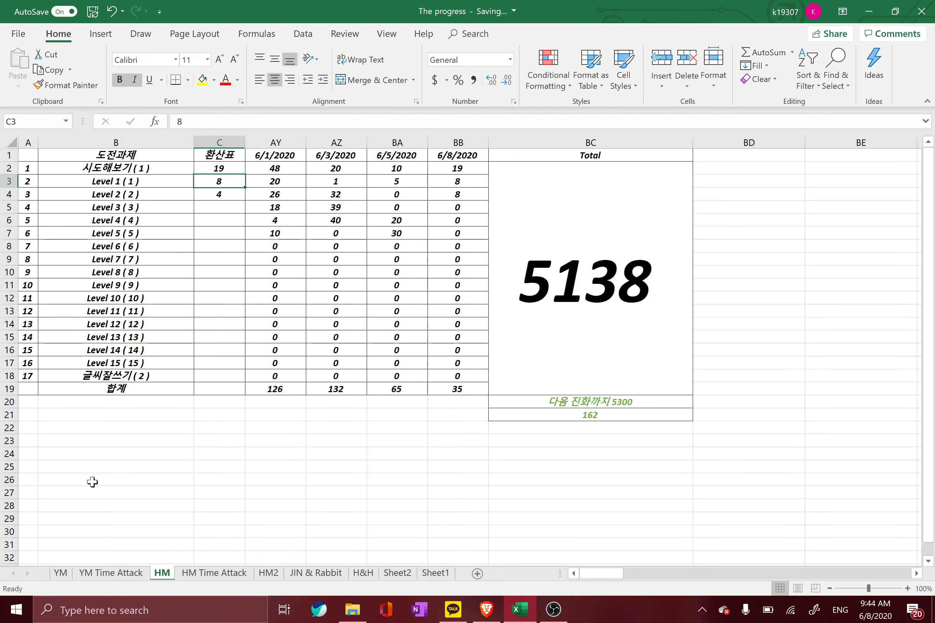
- Enter 1 as the Level 3 value in the 환산표 column (C5)
{"action": "key", "text": "Down"}
{"action": "key", "text": "Down"}
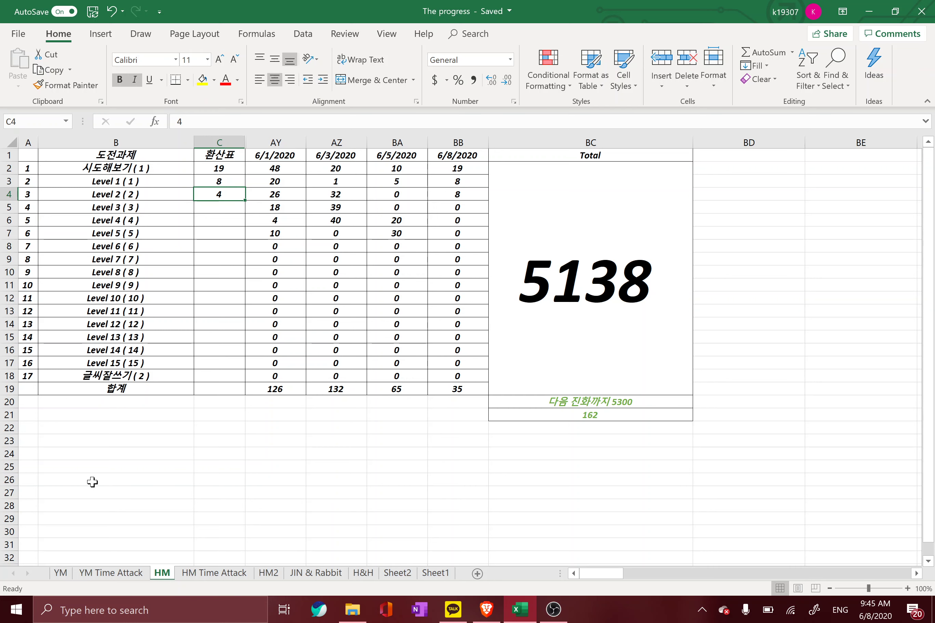
{"action": "key", "text": "Down"}
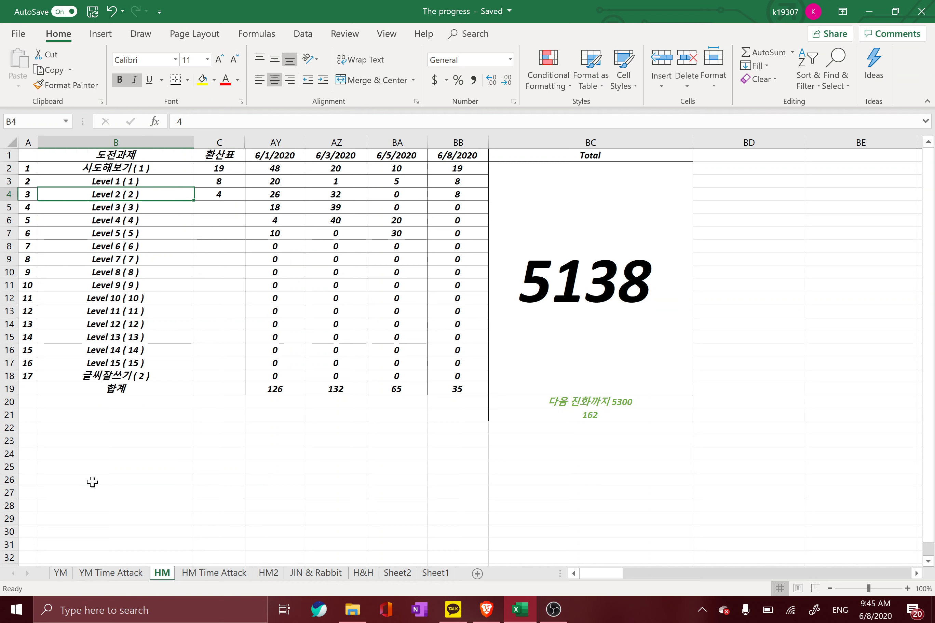
{"action": "type", "text": "1"}
{"action": "key", "text": "Return"}
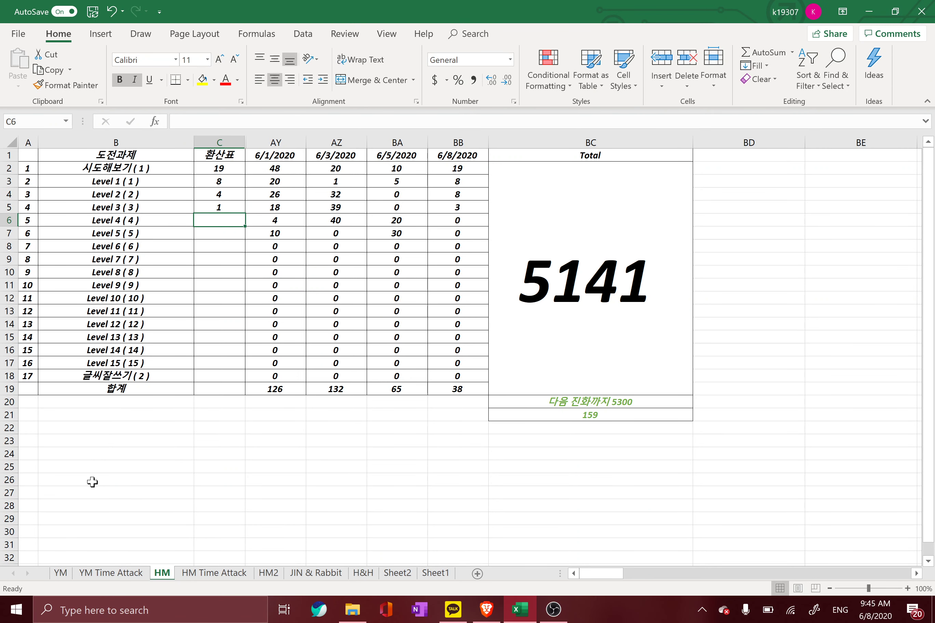
{"action": "key", "text": "Up"}
{"action": "key", "text": "Down"}
{"action": "key", "text": "Up"}
{"action": "key", "text": "Down"}
{"action": "key", "text": "Up"}
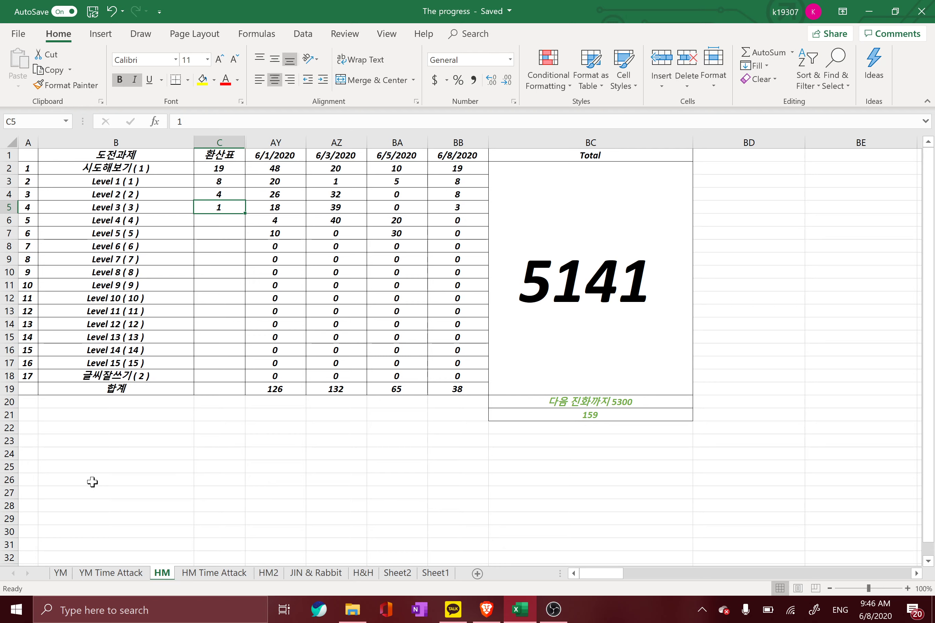
{"action": "left_click", "coordinate": [490, 620]}
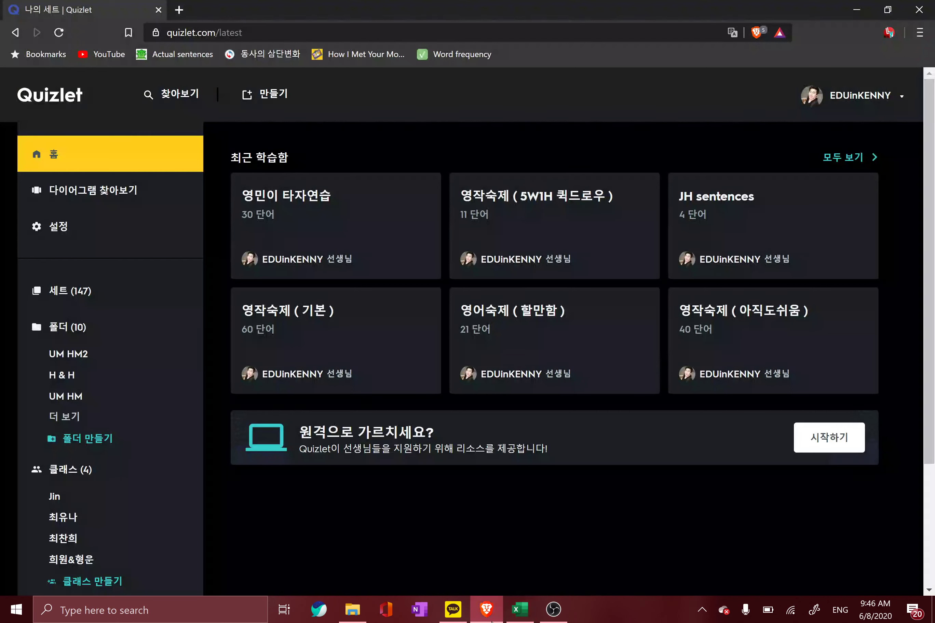
{"action": "left_click", "coordinate": [491, 610]}
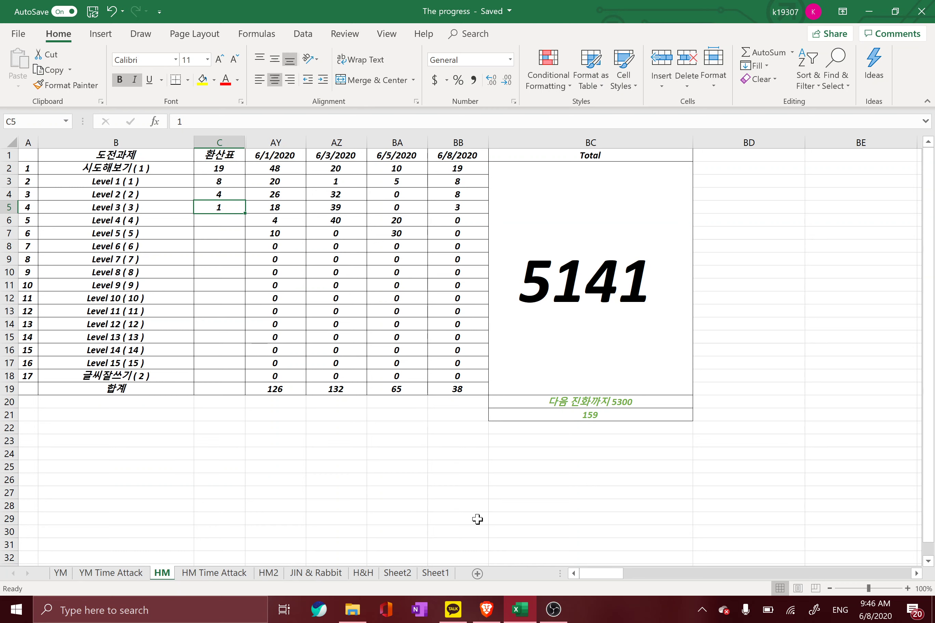
- Set the Level 2 value in the 환산표 column (C4) to 5
{"action": "key", "text": "Left"}
{"action": "key", "text": "Up"}
{"action": "key", "text": "Right"}
{"action": "type", "text": "5"}
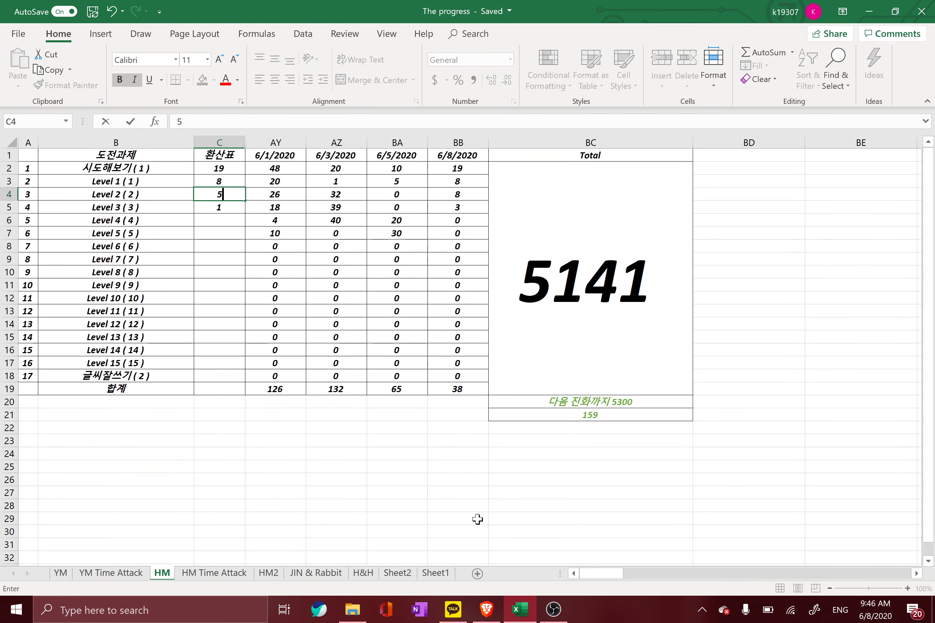
{"action": "key", "text": "Return"}
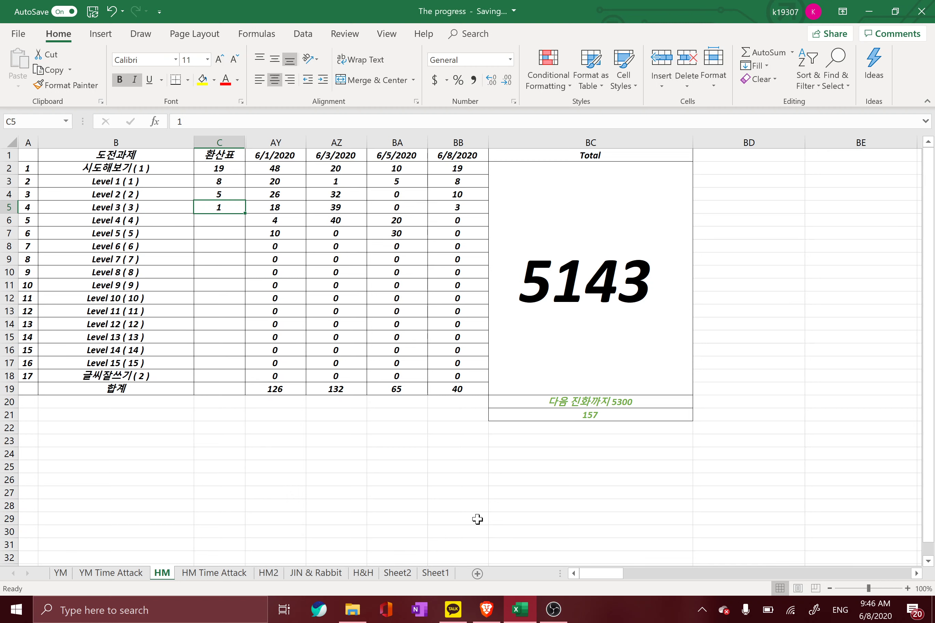
- Set the 시도해보기 value in the 환산표 column (C2) to 21
{"action": "key", "text": "Up"}
{"action": "key", "text": "Up"}
{"action": "key", "text": "Up"}
{"action": "type", "text": "21"}
{"action": "key", "text": "Return"}
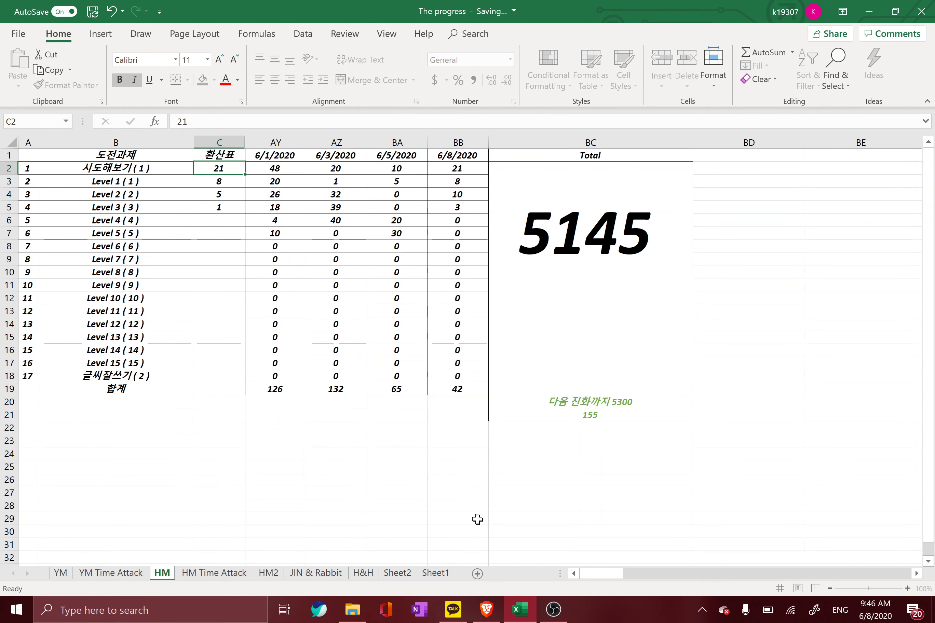
- Set the Level 2 value in the 환산표 column (C4) to 6
{"action": "key", "text": "Down"}
{"action": "key", "text": "Down"}
{"action": "key", "text": "Down"}
{"action": "key", "text": "Up"}
{"action": "key", "text": "Up"}
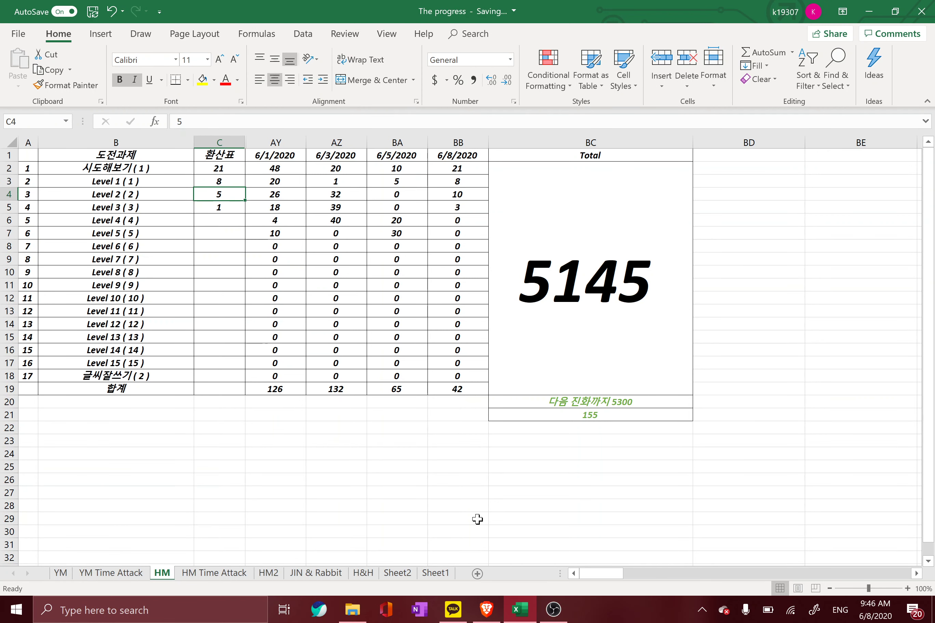
{"action": "key", "text": "Down"}
{"action": "key", "text": "Up"}
{"action": "key", "text": "Down"}
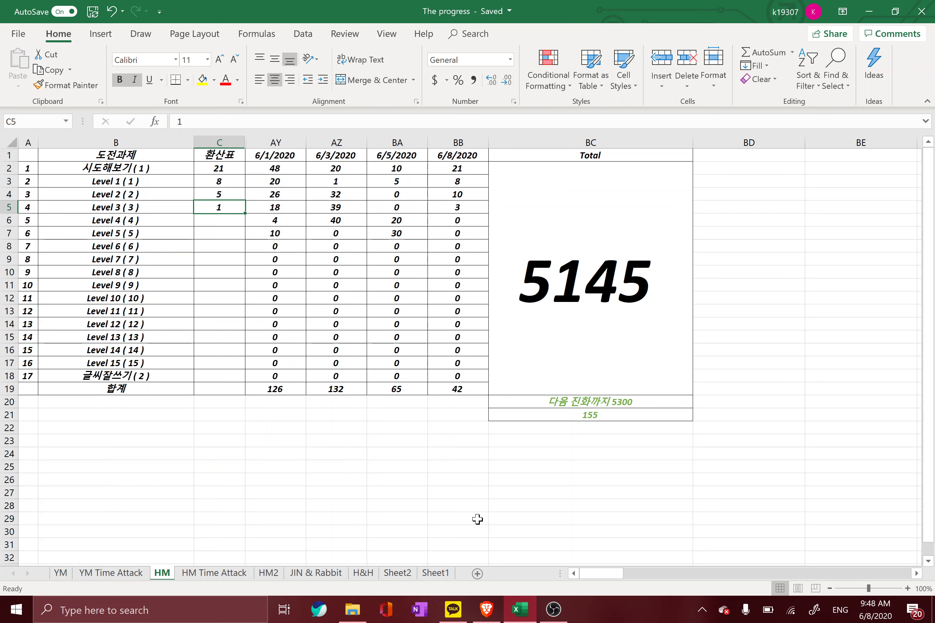
{"action": "key", "text": "Up"}
{"action": "type", "text": "6"}
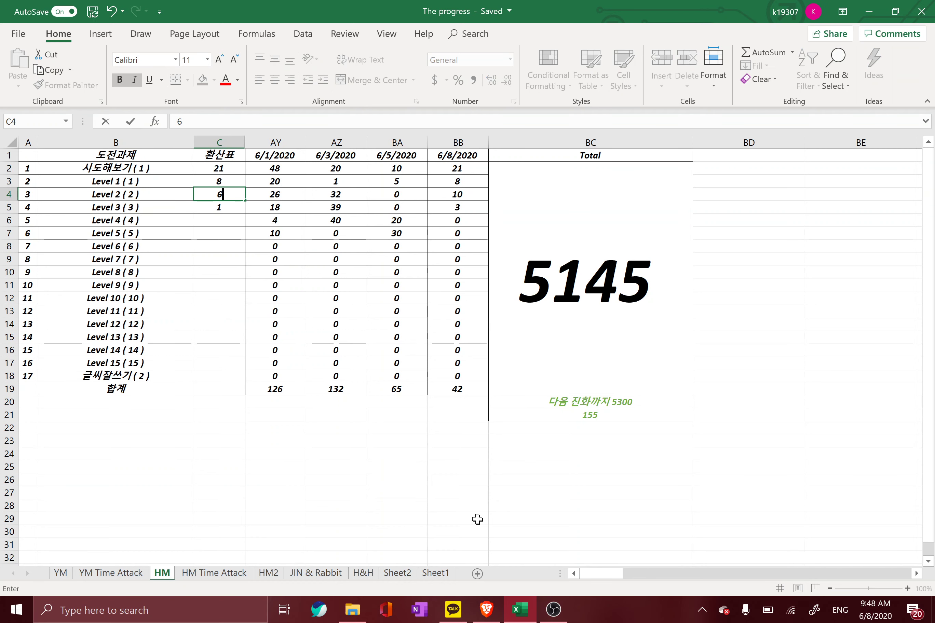
{"action": "key", "text": "Return"}
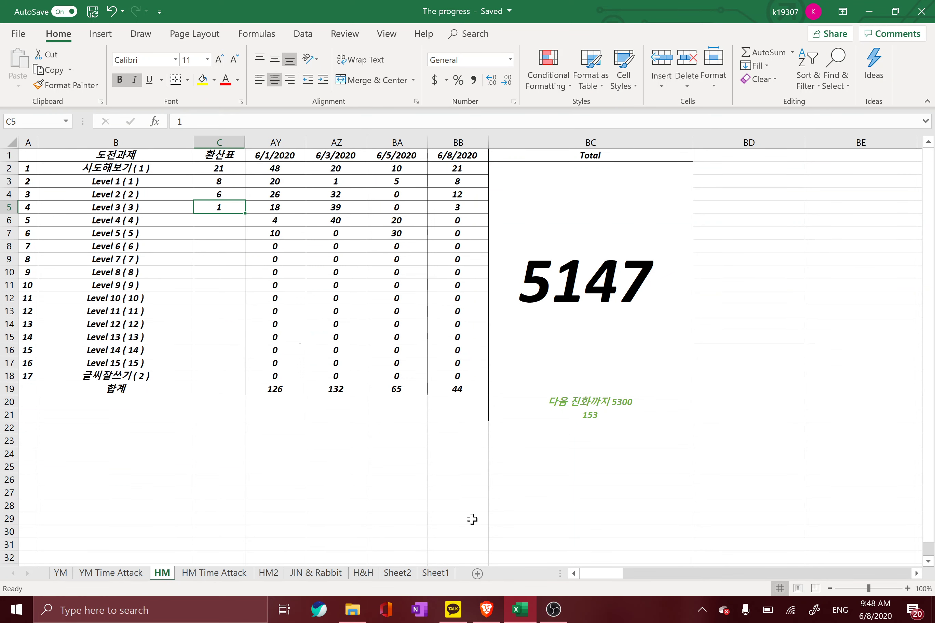
{"action": "key", "text": "super"}
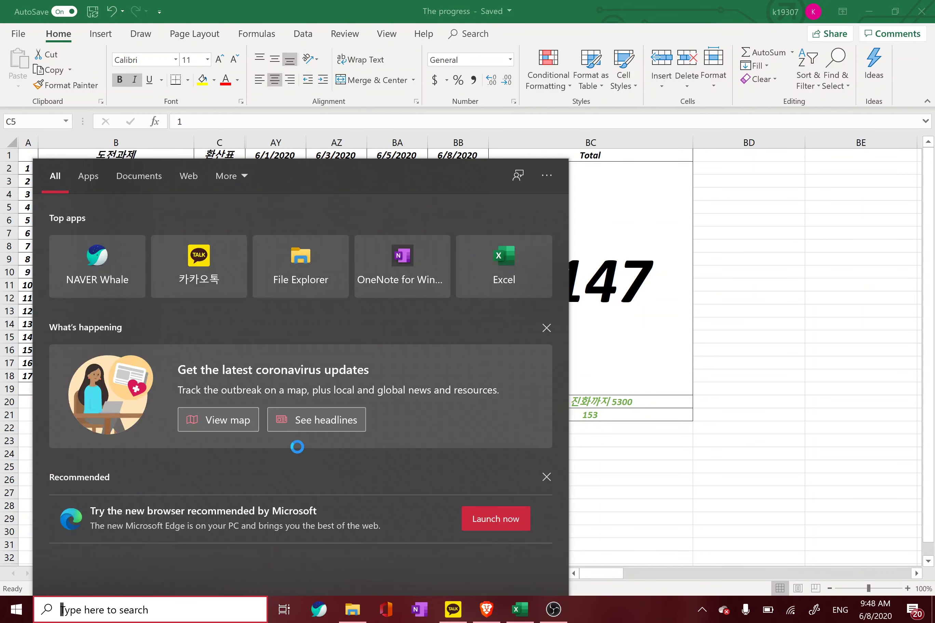
{"action": "left_click", "coordinate": [342, 5]}
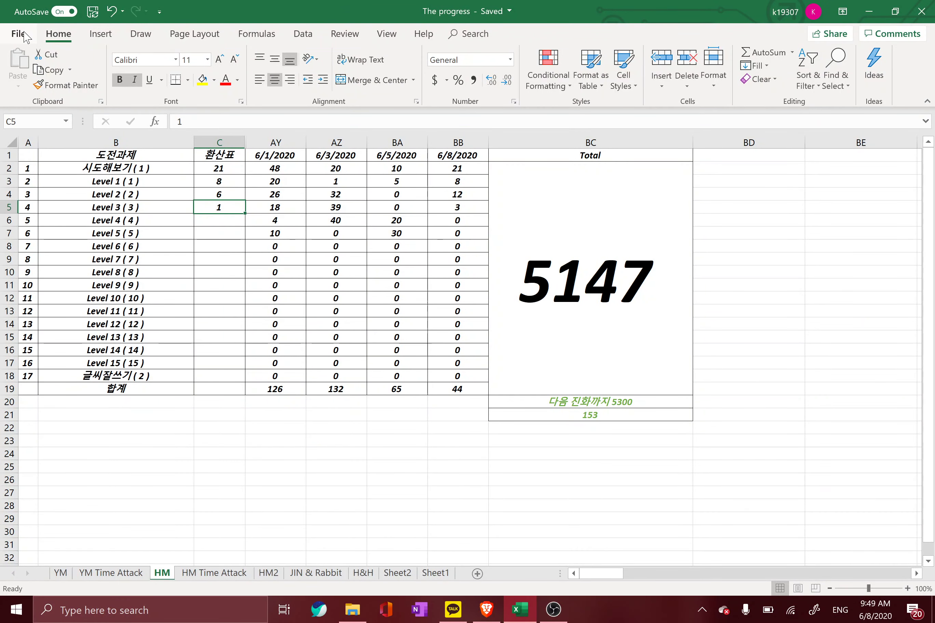
- Enter the sentence "I love you" in cell AZ28 below the table
{"action": "left_click", "coordinate": [342, 505]}
{"action": "type", "text": "Love"}
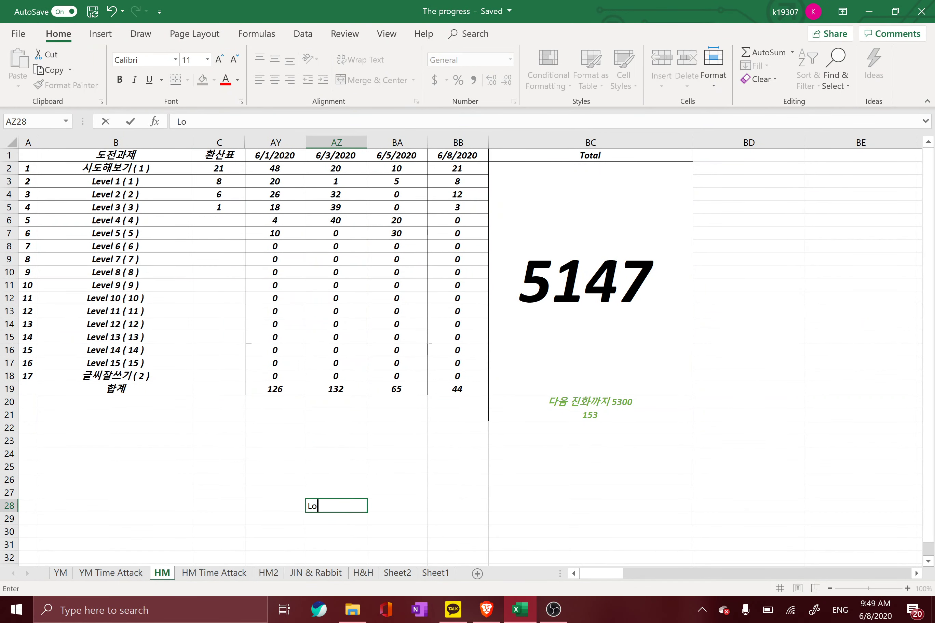
{"action": "key", "text": "BackSpace"}
{"action": "key", "text": "BackSpace"}
{"action": "key", "text": "BackSpace"}
{"action": "key", "text": "BackSpace"}
{"action": "type", "text": "l l"}
{"action": "type", "text": "ove you"}
{"action": "key", "text": "Tab"}
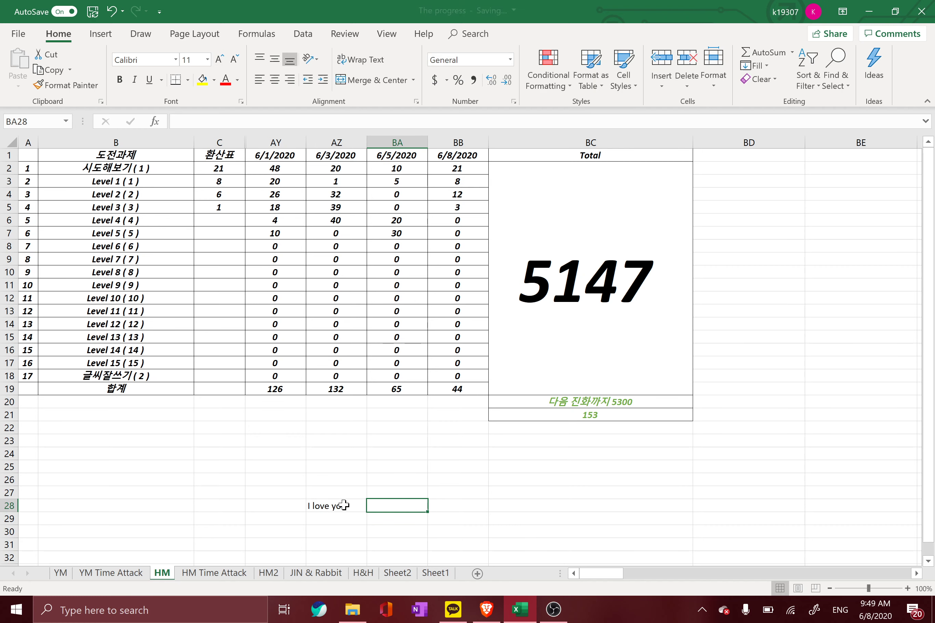
- Enter "I do not love you" in cell BA28 and "Do I love you?" in cell BB28
{"action": "type", "text": "I"}
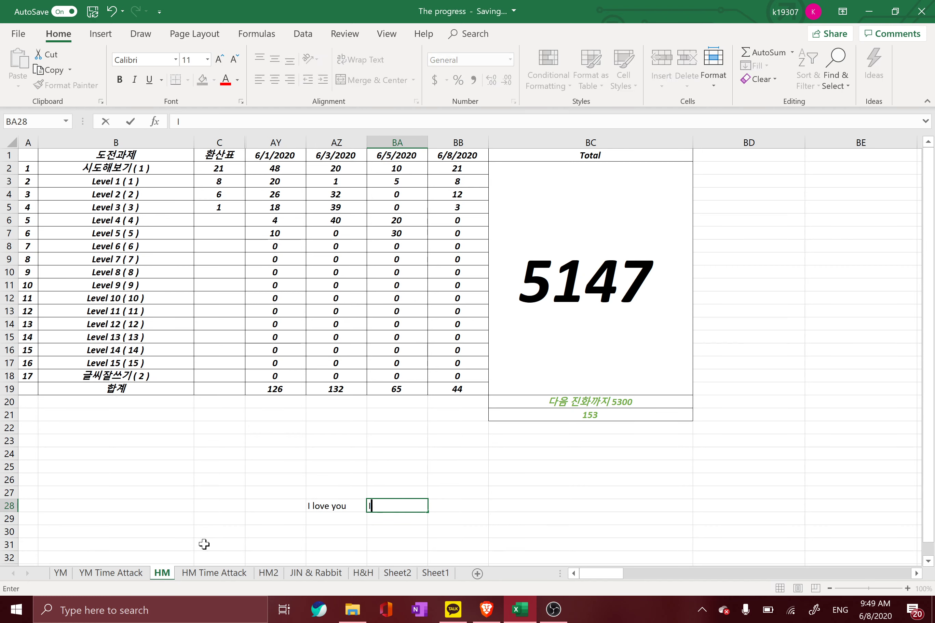
{"action": "type", "text": " do not love you"}
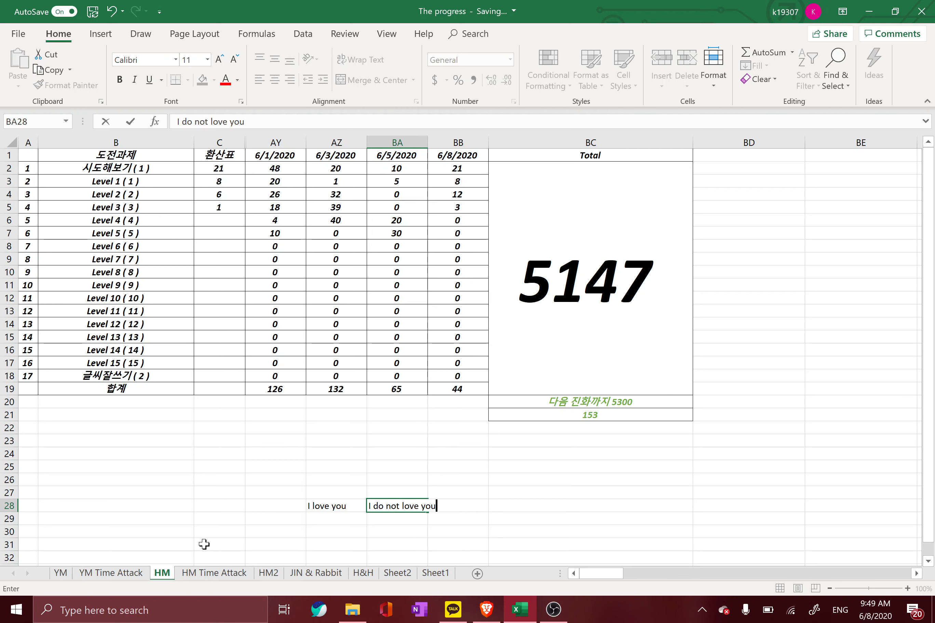
{"action": "key", "text": "Tab"}
{"action": "type", "text": "Do"}
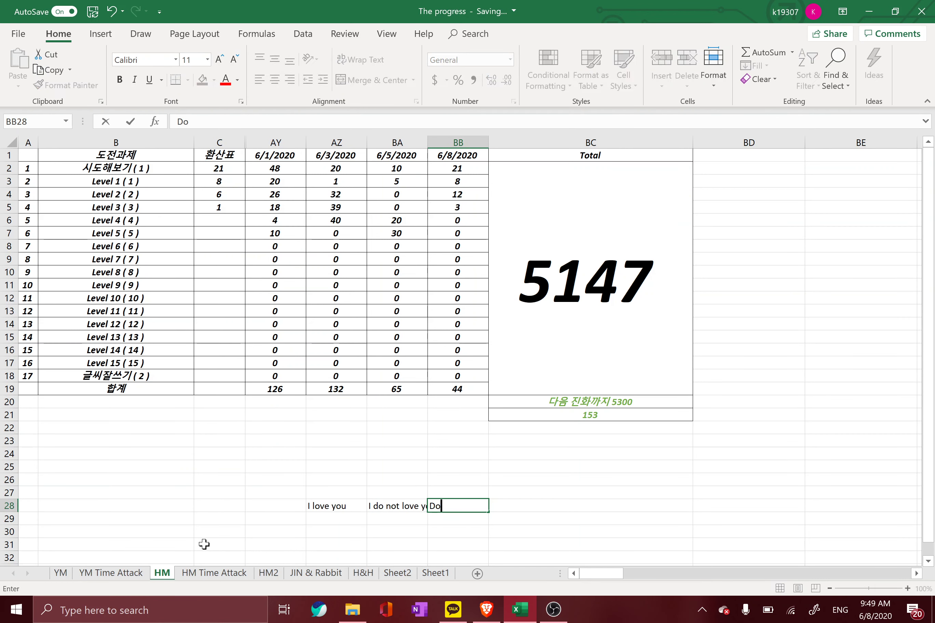
{"action": "type", "text": " I love you?"}
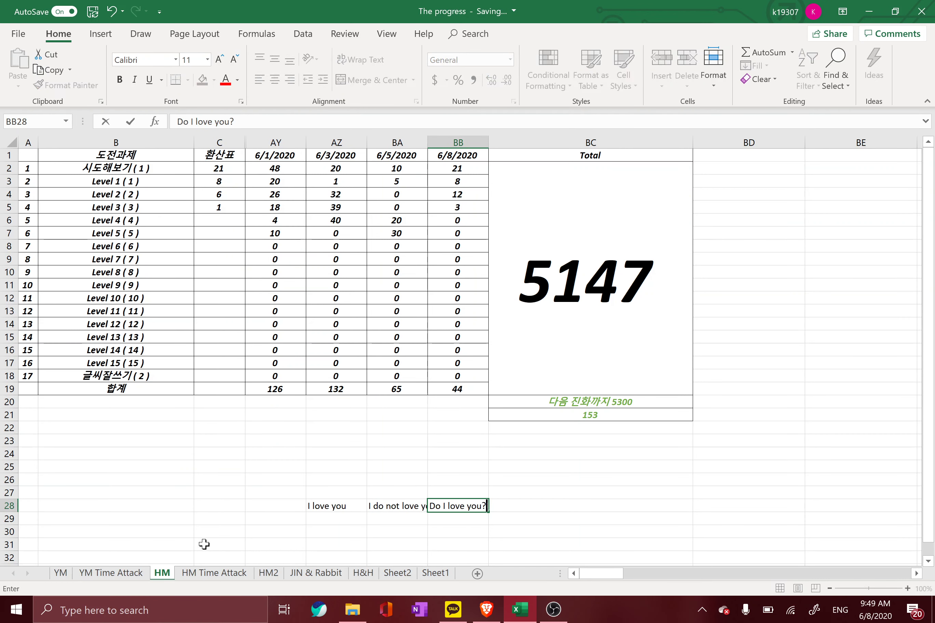
{"action": "key", "text": "Return"}
{"action": "key", "text": "Up"}
{"action": "key", "text": "Right"}
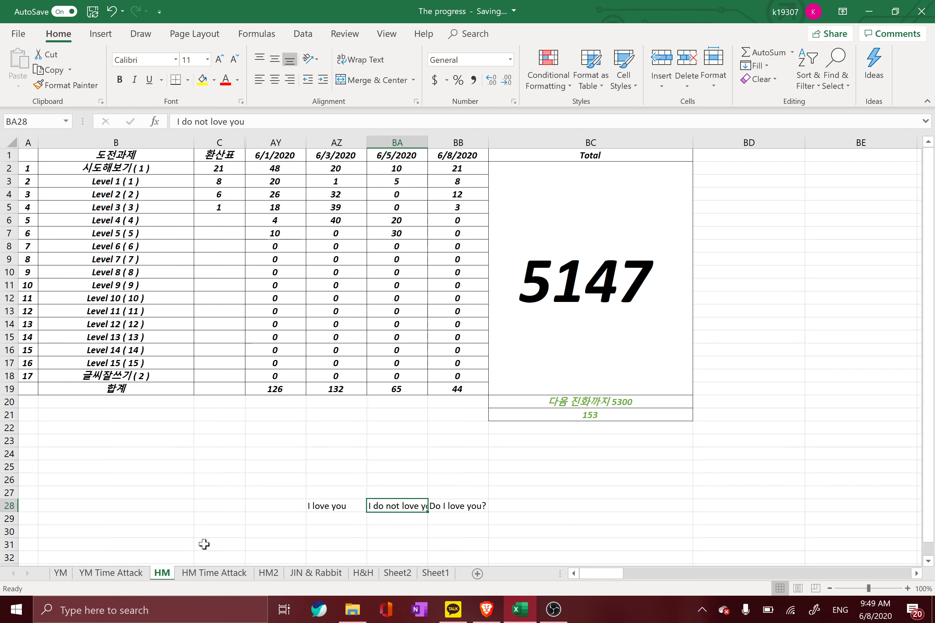
{"action": "key", "text": "Left"}
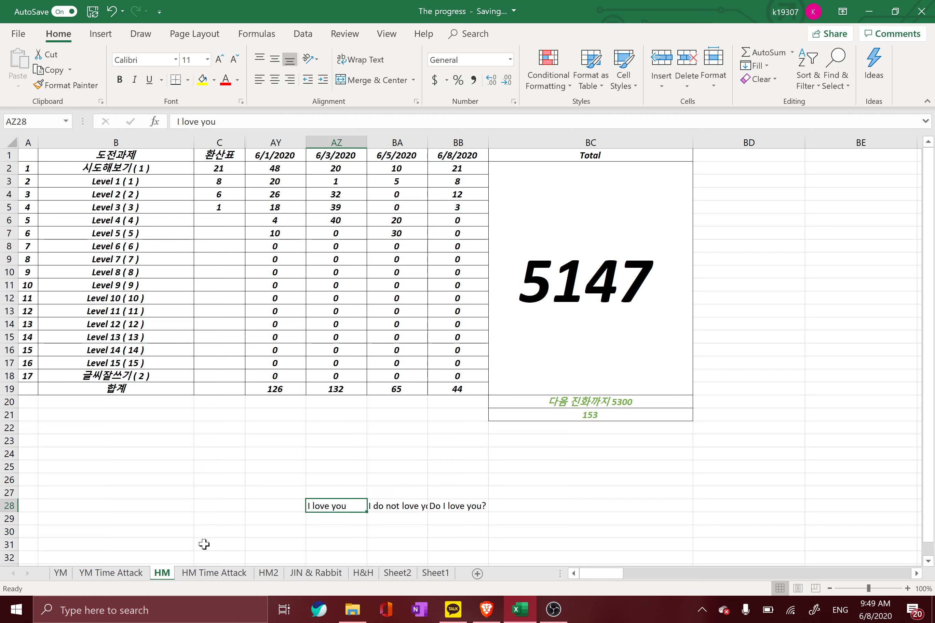
{"action": "key", "text": "Right"}
{"action": "key", "text": "Left"}
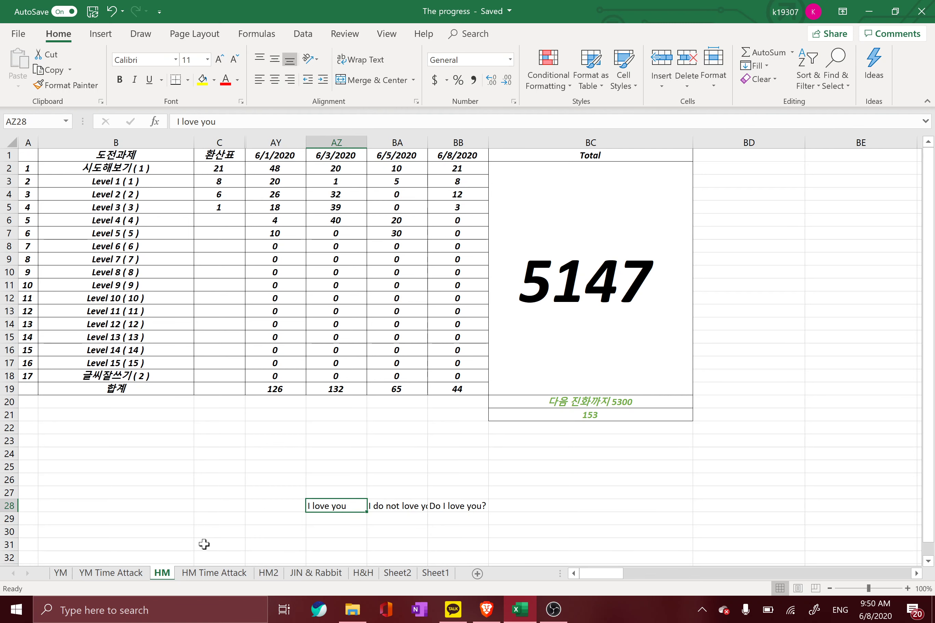
- Clear the three English sentences from cells AZ28 to BB28
{"action": "key", "text": "ctrl+z"}
{"action": "key", "text": "ctrl+z"}
{"action": "key", "text": "ctrl+z"}
{"action": "key", "text": "ctrl+z"}
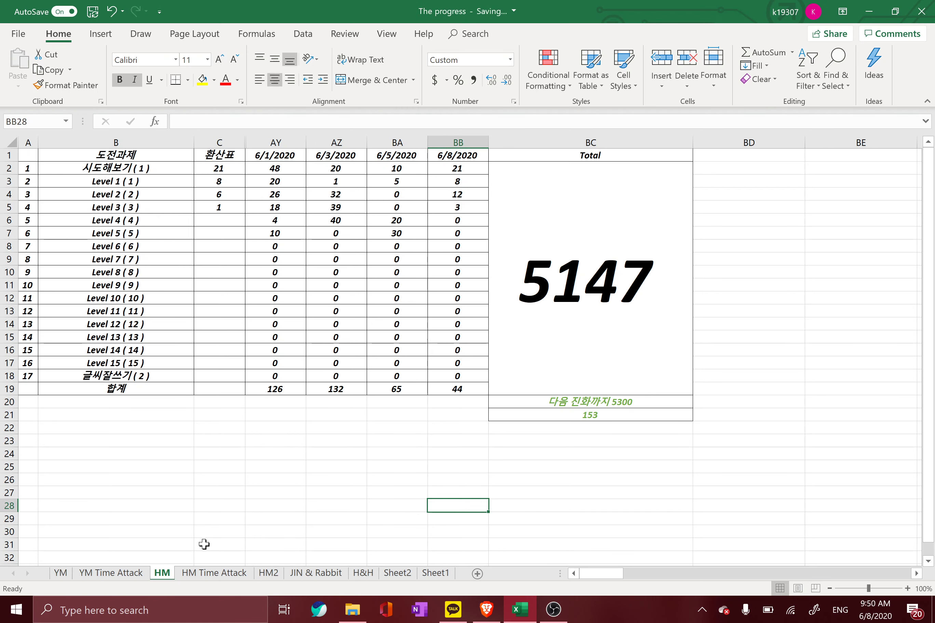
- Set the 시도해보기 value in the 환산표 column (C2) to 22
{"action": "key", "text": "ctrl+z"}
{"action": "key", "text": "ctrl+z"}
{"action": "key", "text": "ctrl+z"}
{"action": "key", "text": "ctrl+z"}
{"action": "key", "text": "ctrl+z"}
{"action": "key", "text": "ctrl+z"}
{"action": "key", "text": "ctrl+z"}
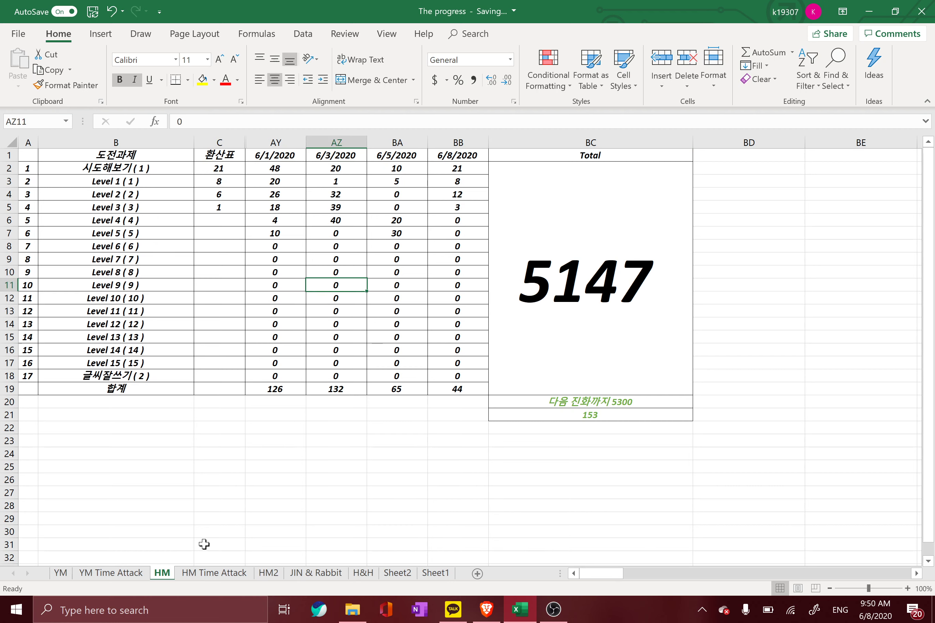
{"action": "key", "text": "ctrl+z"}
{"action": "key", "text": "ctrl+z"}
{"action": "key", "text": "ctrl+z"}
{"action": "key", "text": "ctrl+z"}
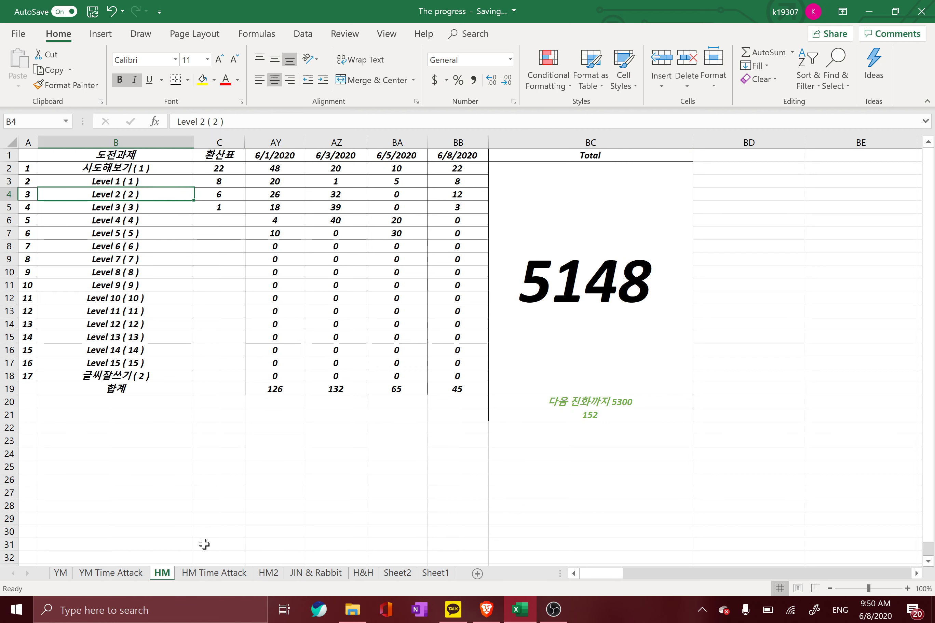
- Set the Level 2 value in the 환산표 column (C4) to 7
{"action": "key", "text": "ctrl+z"}
{"action": "key", "text": "ctrl+z"}
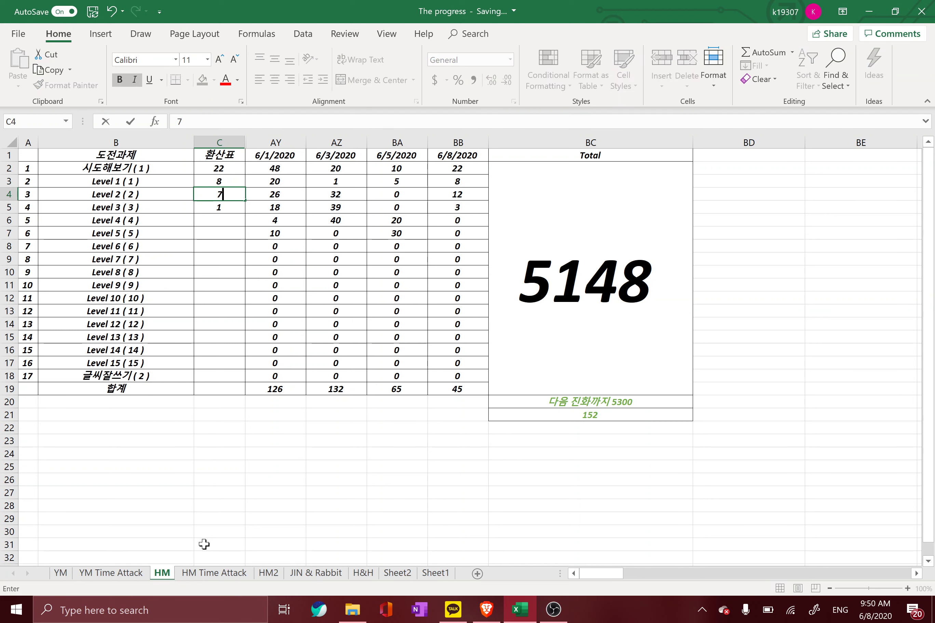
{"action": "key", "text": "ctrl+z"}
{"action": "key", "text": "ctrl+z"}
{"action": "key", "text": "ctrl+z"}
{"action": "key", "text": "ctrl+z"}
{"action": "key", "text": "ctrl+z"}
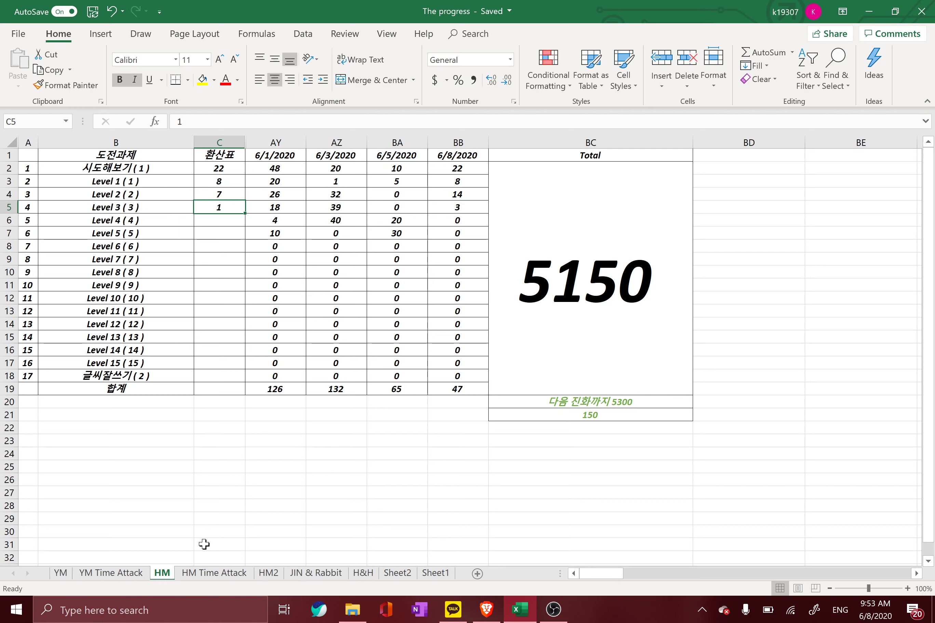
- Set the 시도해보기 value in the 환산표 column (C2) to 23
{"action": "key", "text": "Up"}
{"action": "key", "text": "Up"}
{"action": "key", "text": "Up"}
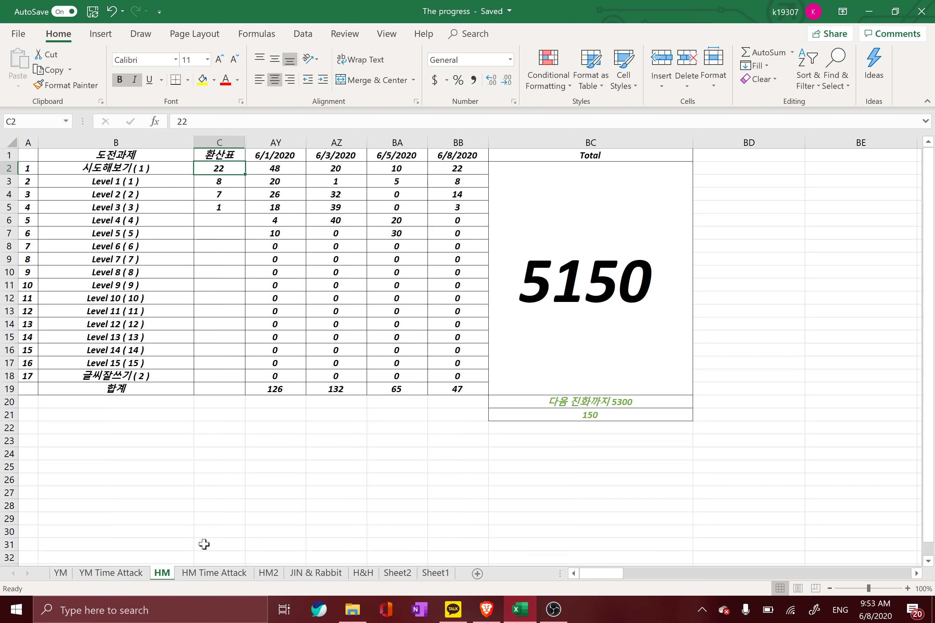
{"action": "type", "text": "23"}
{"action": "key", "text": "Return"}
- Set the Level 2 value in the 환산표 column (C4) to 8
{"action": "key", "text": "Down"}
{"action": "key", "text": "Left"}
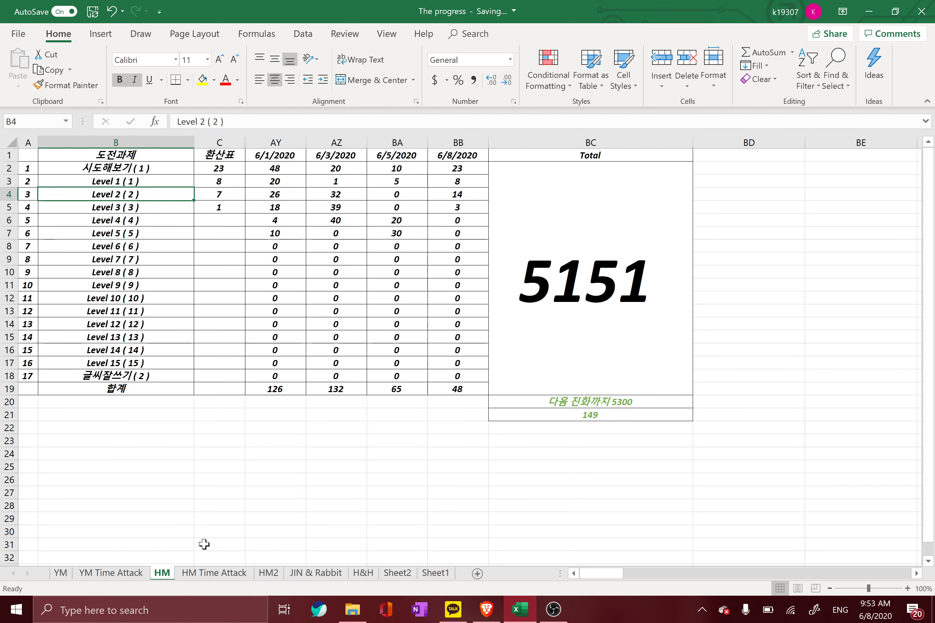
{"action": "key", "text": "Right"}
{"action": "type", "text": "8"}
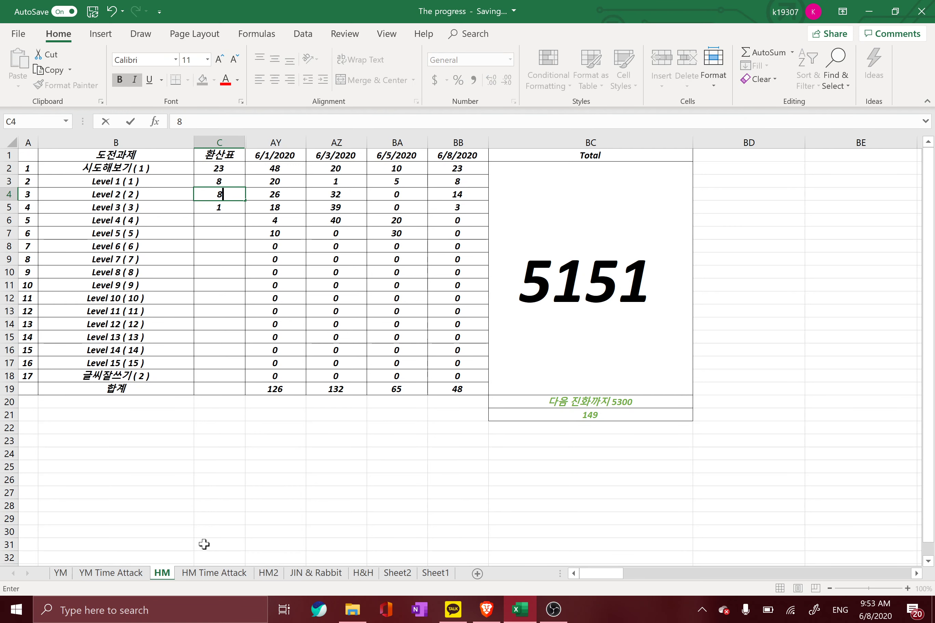
{"action": "key", "text": "Return"}
{"action": "key", "text": "Left"}
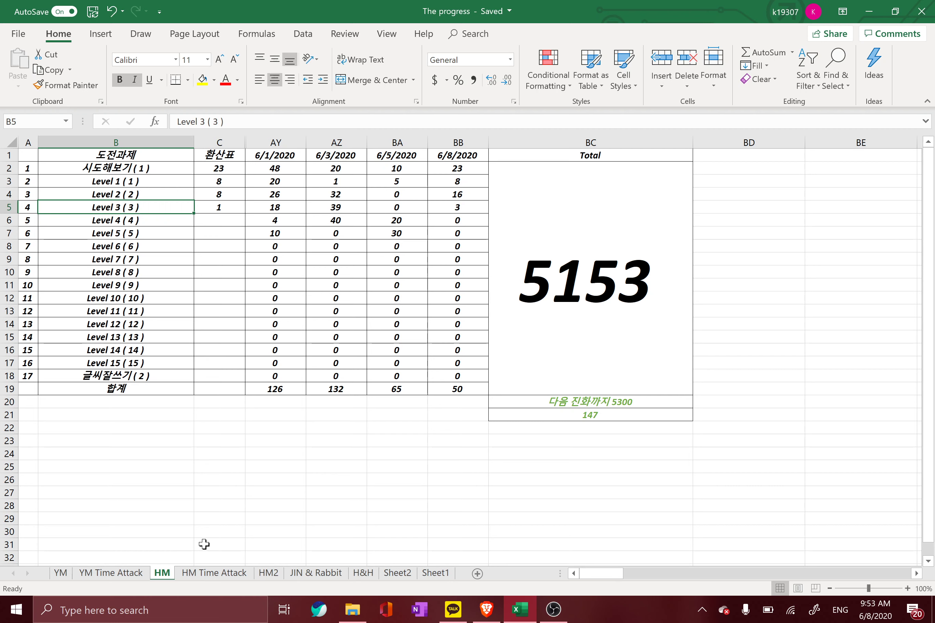
- Set the 시도해보기 value in the 환산표 column (C2) to 24
{"action": "key", "text": "Up"}
{"action": "key", "text": "Up"}
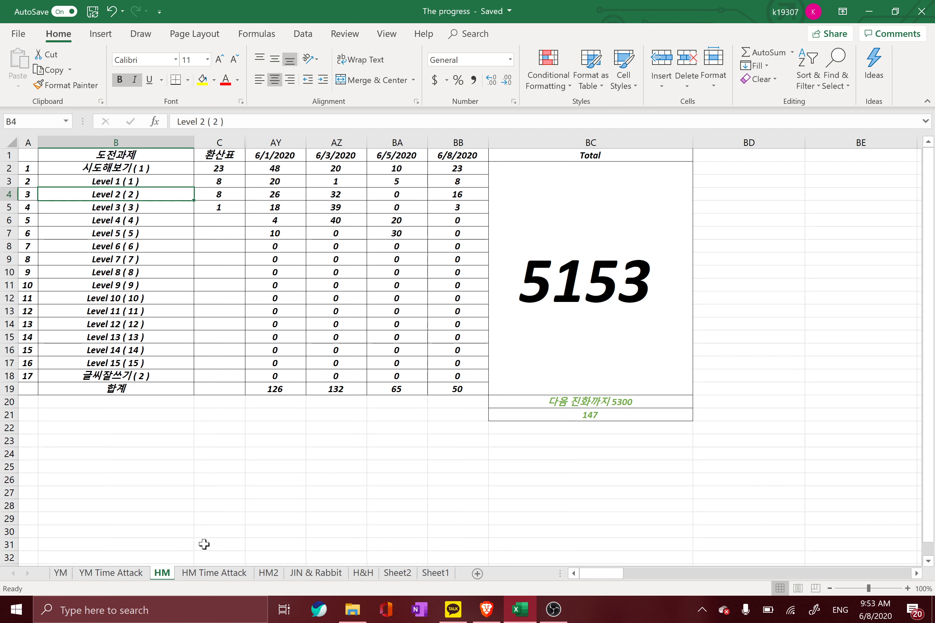
{"action": "key", "text": "Up"}
{"action": "key", "text": "Right"}
{"action": "type", "text": "24"}
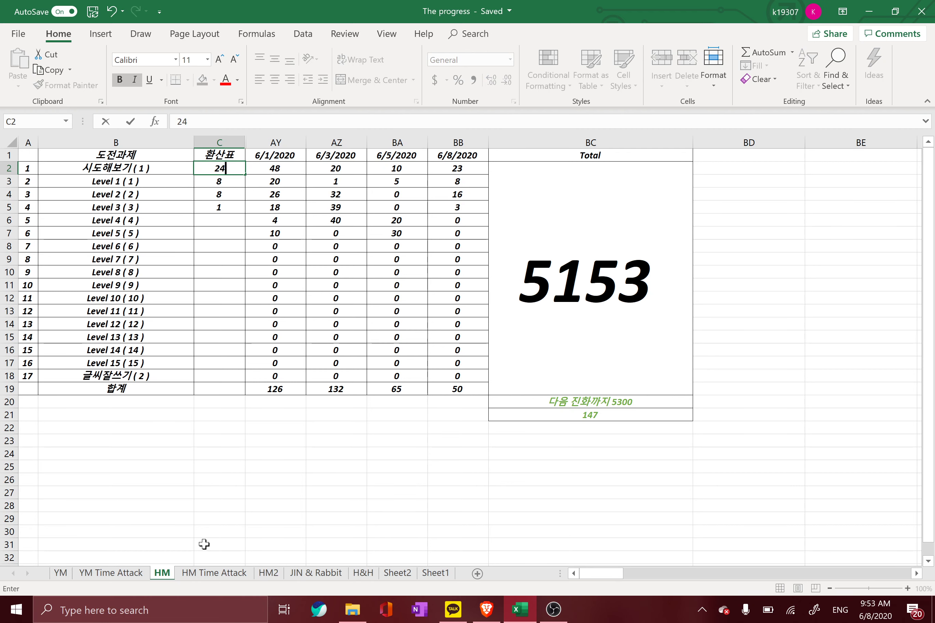
{"action": "key", "text": "Return"}
- Set the Level 2 value in the 환산표 column (C4) to 9
{"action": "key", "text": "Left"}
{"action": "key", "text": "Down"}
{"action": "key", "text": "Right"}
{"action": "type", "text": "9"}
{"action": "key", "text": "Return"}
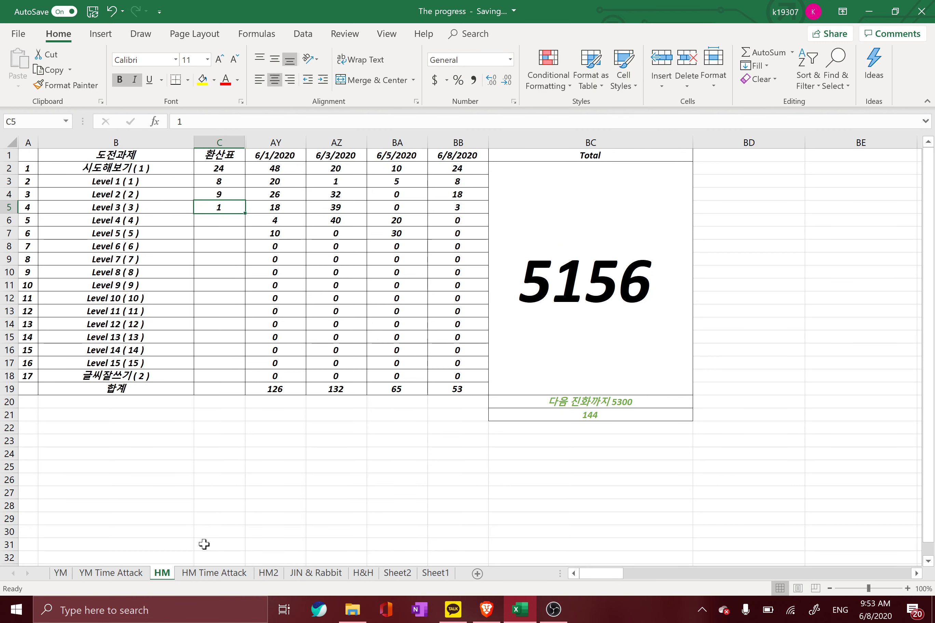
{"action": "key", "text": "Left"}
{"action": "key", "text": "Right"}
{"action": "key", "text": "Left"}
{"action": "key", "text": "Right"}
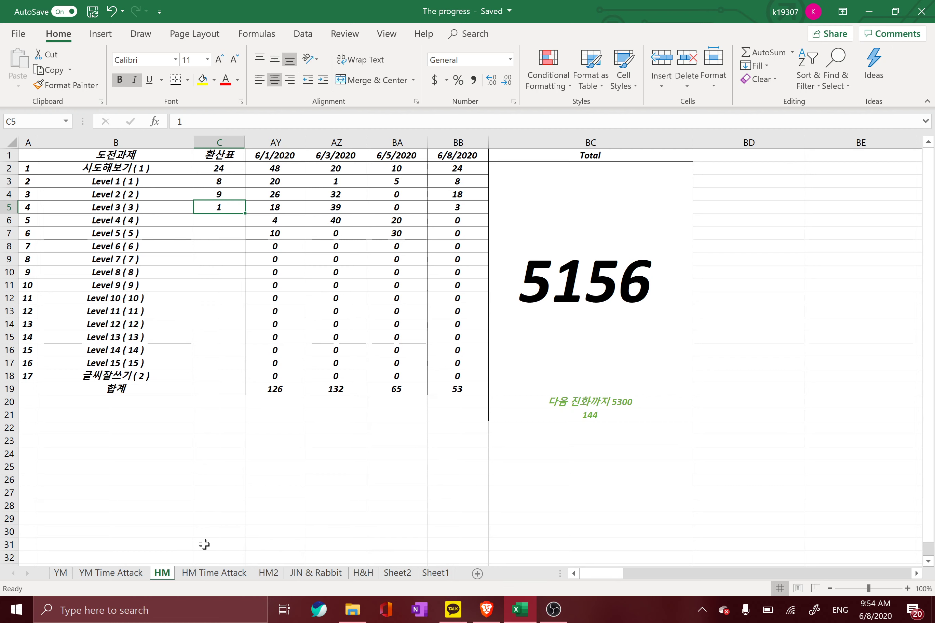
- Enter the sentence "It takes 10 minutes by car" in cell C25 below the table
{"action": "key", "text": "Down"}
{"action": "key", "text": "Down"}
{"action": "key", "text": "Down"}
{"action": "key", "text": "Down"}
{"action": "key", "text": "Down"}
{"action": "key", "text": "Down"}
{"action": "key", "text": "Down"}
{"action": "key", "text": "Down"}
{"action": "key", "text": "Down"}
{"action": "key", "text": "Down"}
{"action": "key", "text": "Down"}
{"action": "key", "text": "Down"}
{"action": "key", "text": "Down"}
{"action": "key", "text": "Down"}
{"action": "key", "text": "Down"}
{"action": "key", "text": "Down"}
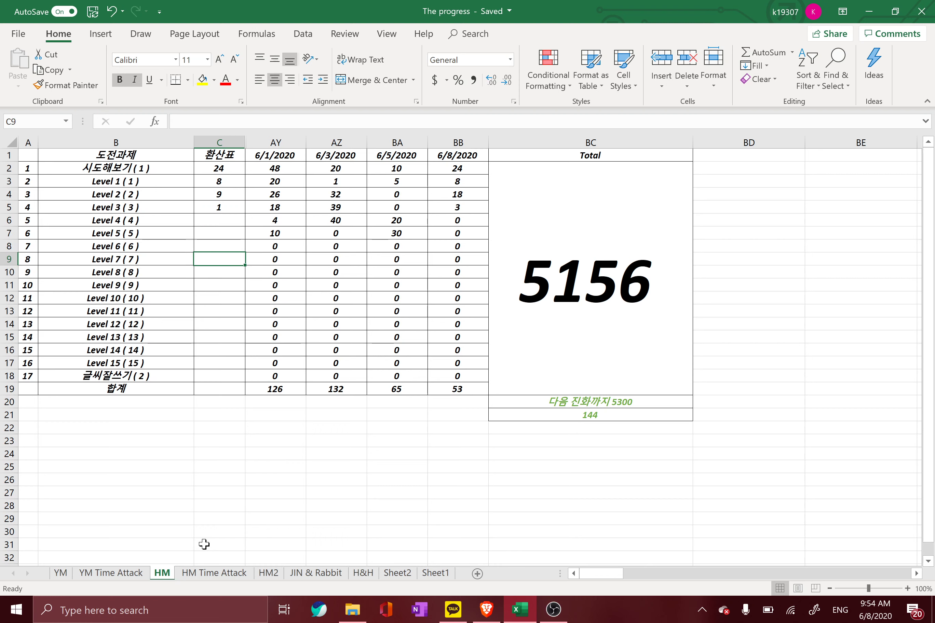
{"action": "key", "text": "Down"}
{"action": "key", "text": "Down"}
{"action": "key", "text": "Down"}
{"action": "key", "text": "Down"}
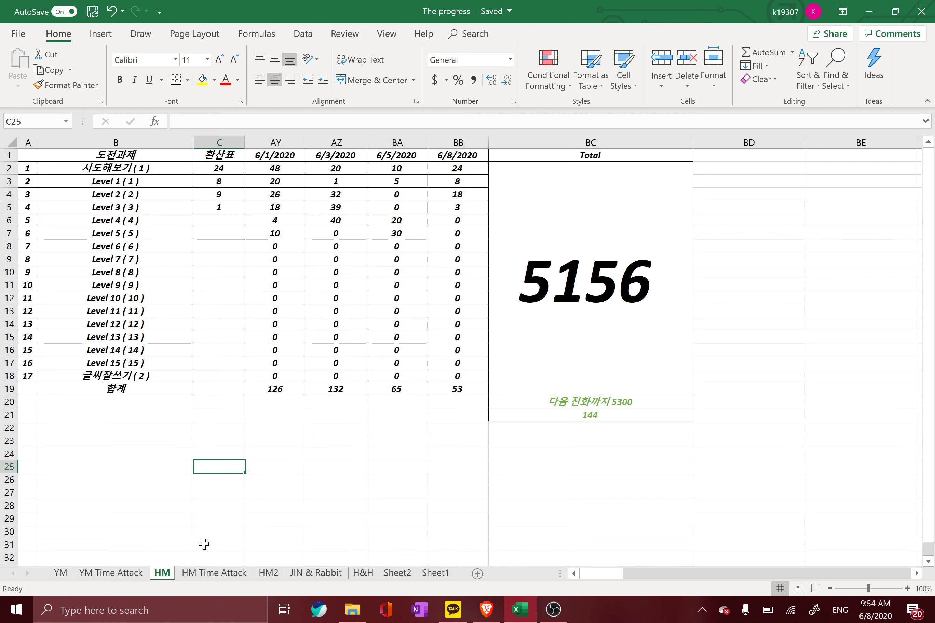
{"action": "type", "text": "I"}
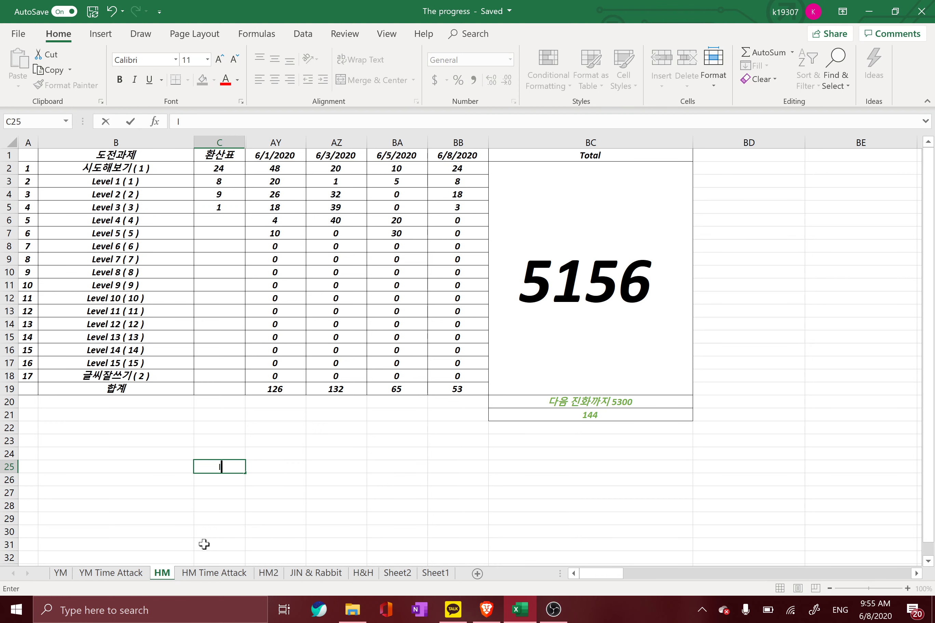
{"action": "type", "text": " t takes"}
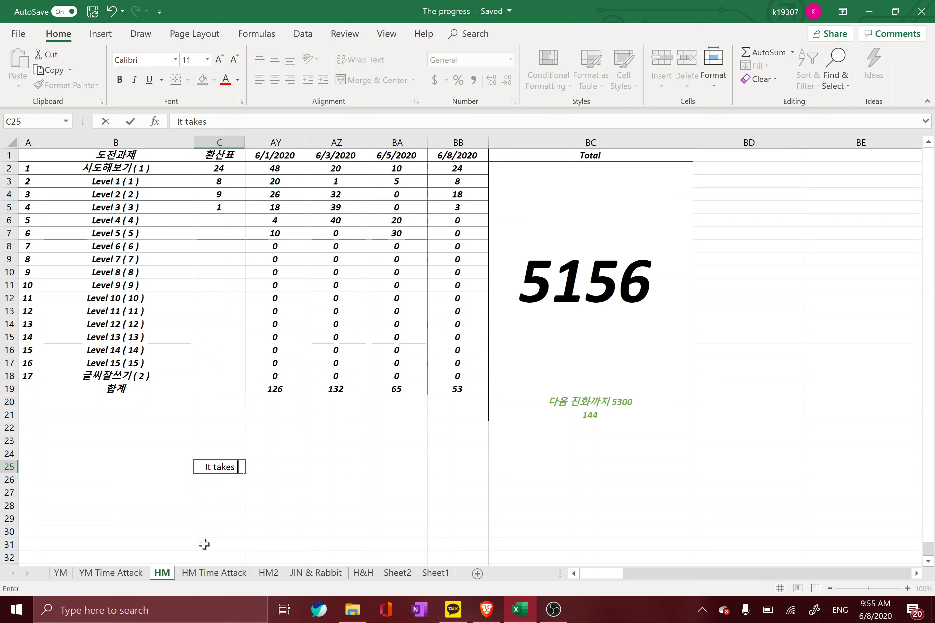
{"action": "type", "text": "10"}
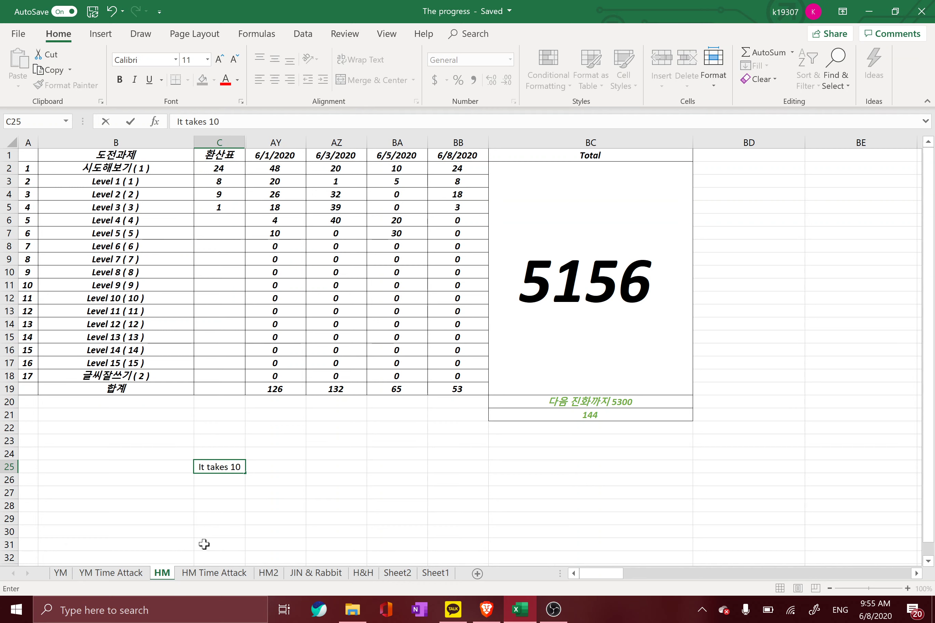
{"action": "type", "text": " minutes"}
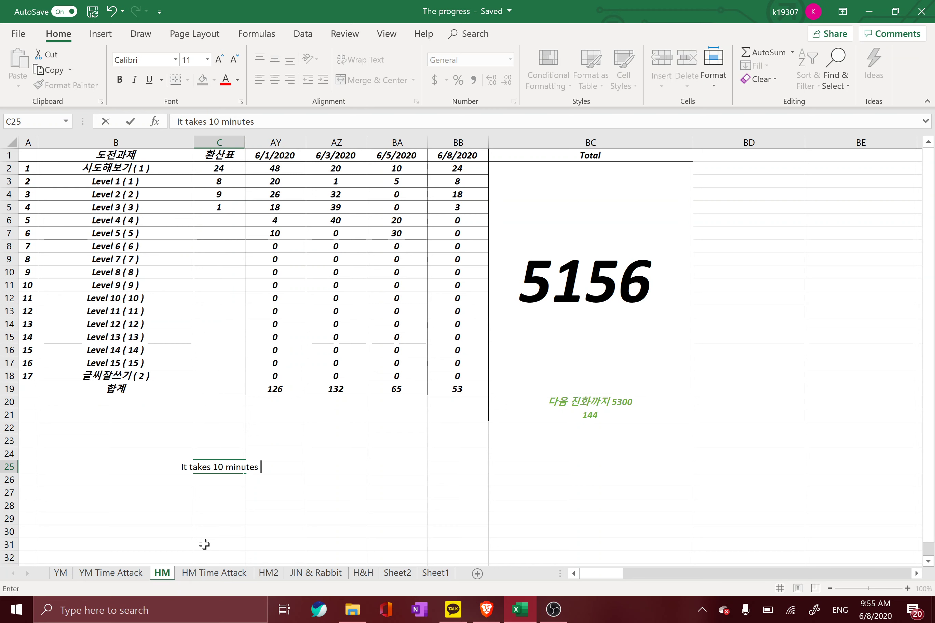
{"action": "type", "text": " by car"}
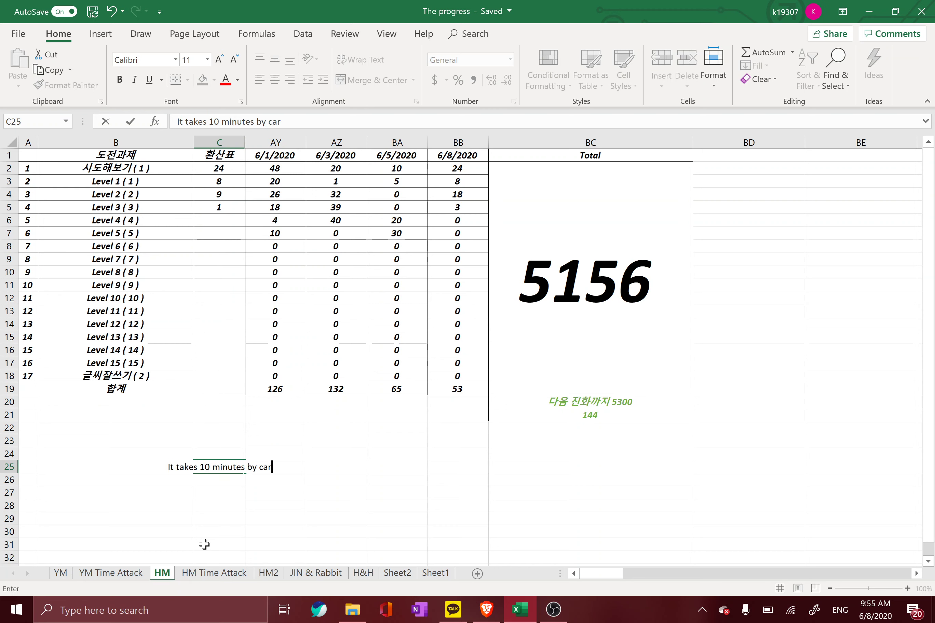
{"action": "key", "text": "Return"}
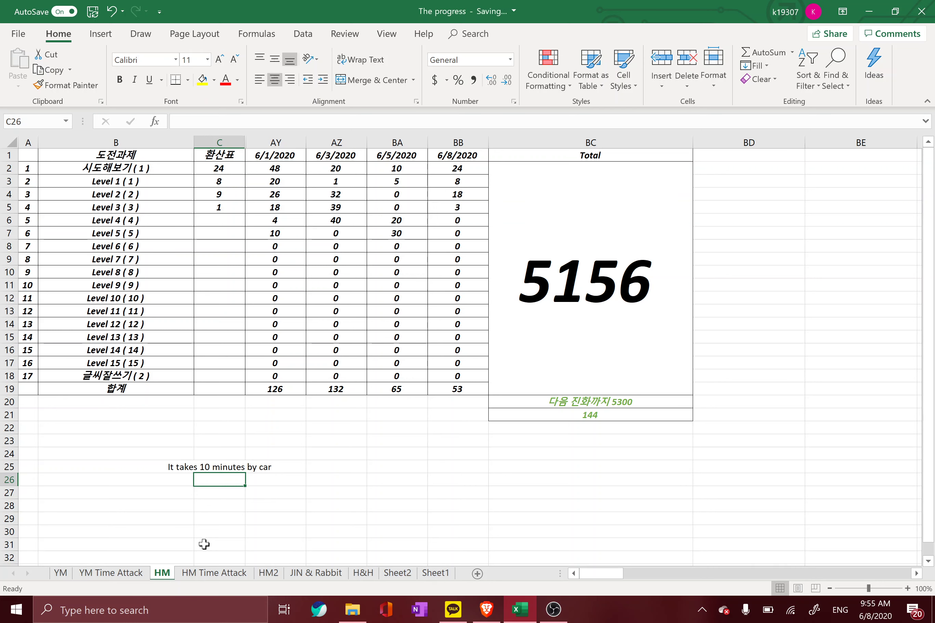
- Enter the sentence "It teakes 1 hour by bike" in cell C26, under the car sentence
{"action": "type", "text": "It teakes"}
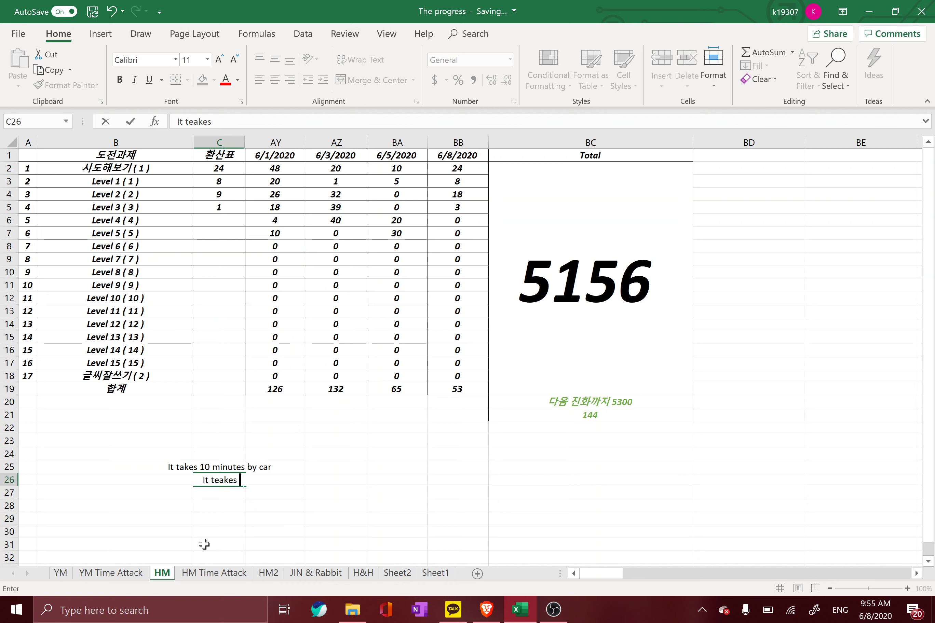
{"action": "type", "text": "1 hour"}
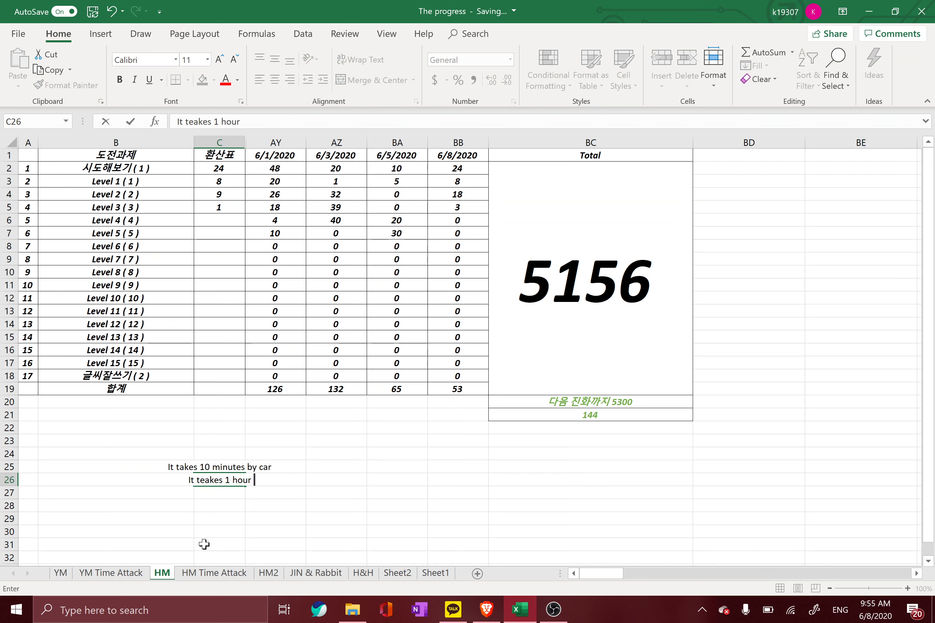
{"action": "type", "text": " by "}
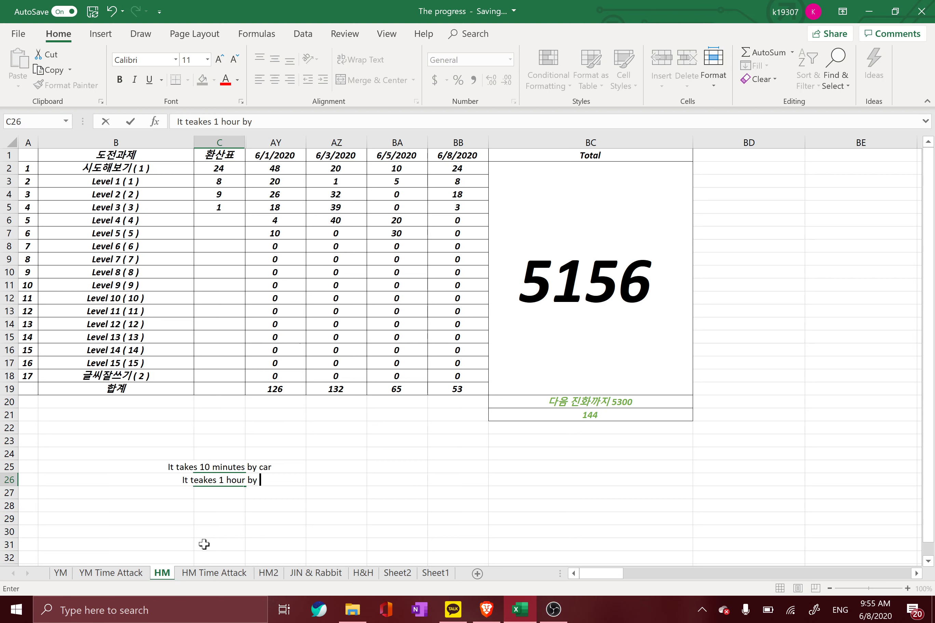
{"action": "type", "text": "bike"}
{"action": "key", "text": "Return"}
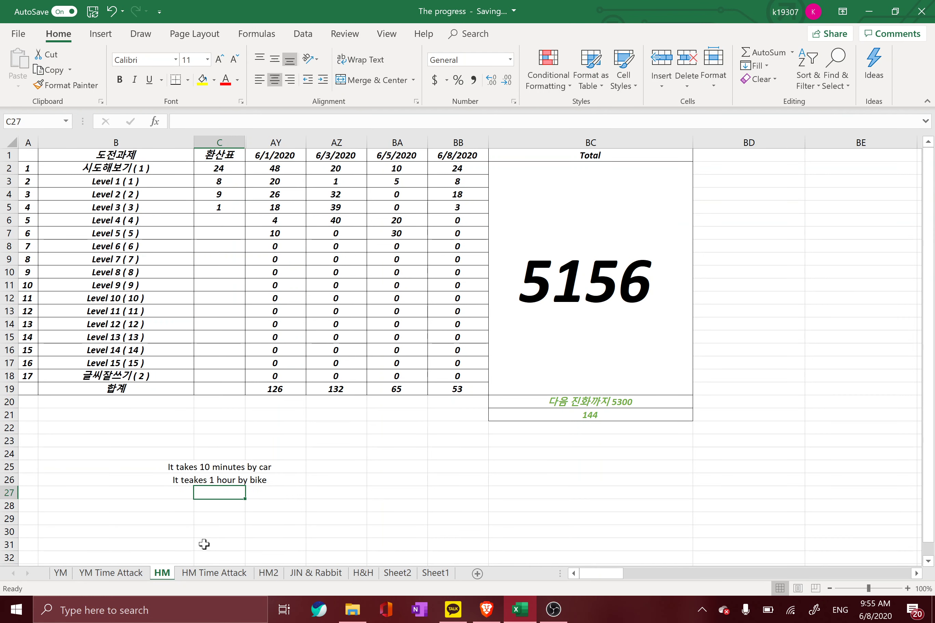
- Enter the sentence "It takes 4 hours on foot" in cell C27, under the bike sentence
{"action": "type", "text": "It t"}
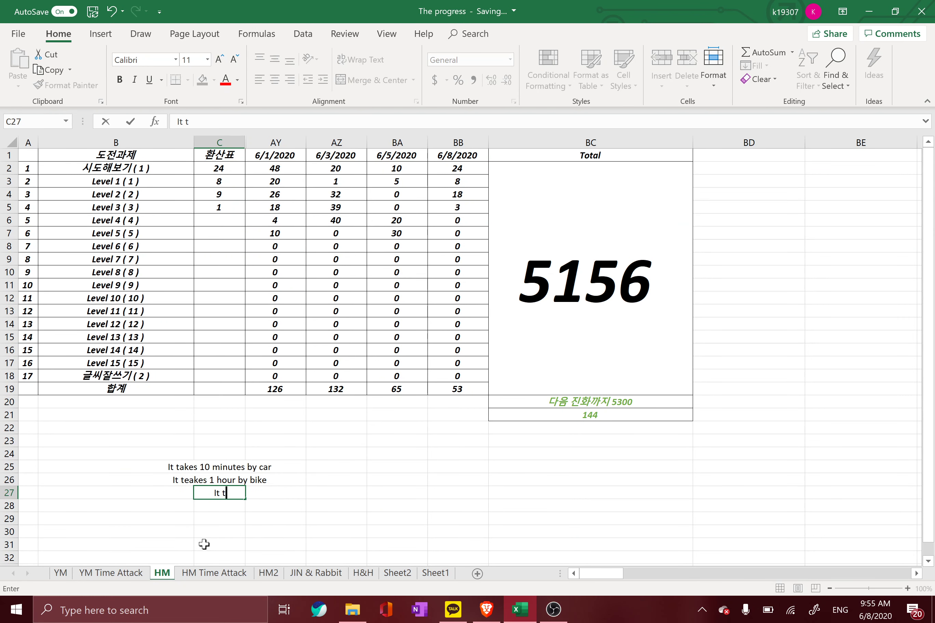
{"action": "type", "text": "akes"}
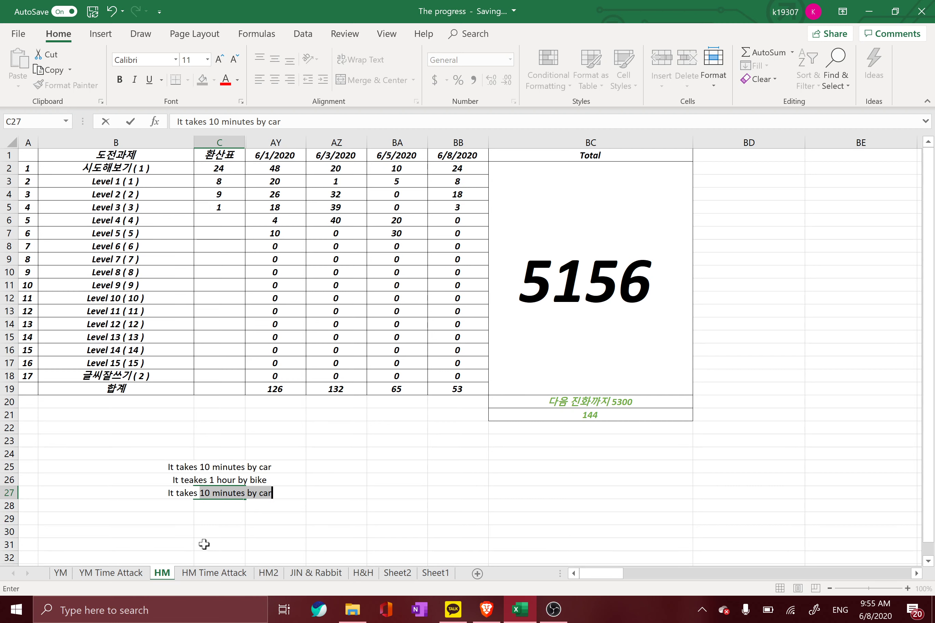
{"action": "type", "text": "4 "}
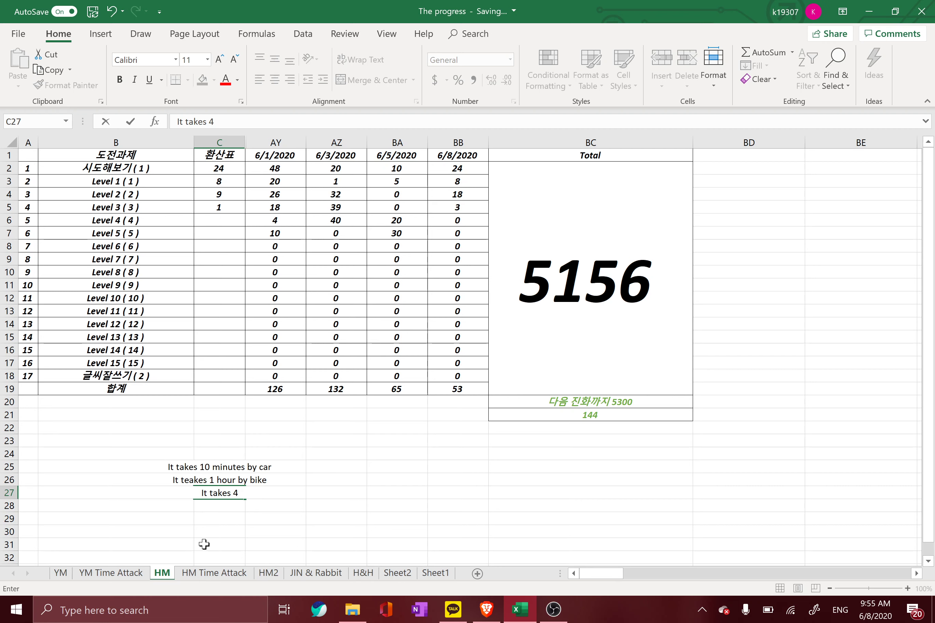
{"action": "type", "text": "hours on foot"}
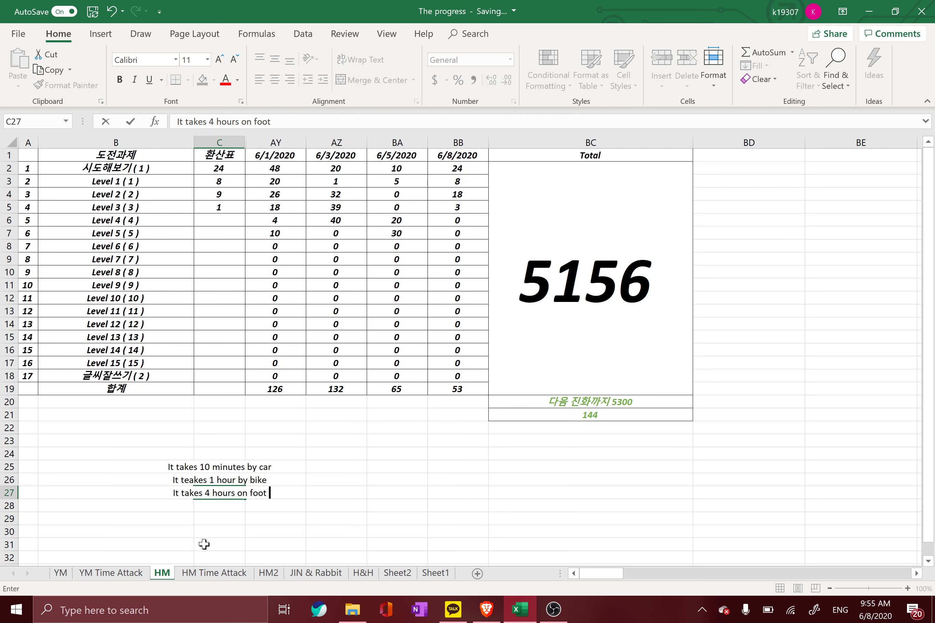
{"action": "key", "text": "Return"}
- Correct the misspelled verb in cell C26 so the sentence reads "It takes 1 hour by bike"
{"action": "key", "text": "Up"}
{"action": "key", "text": "Up"}
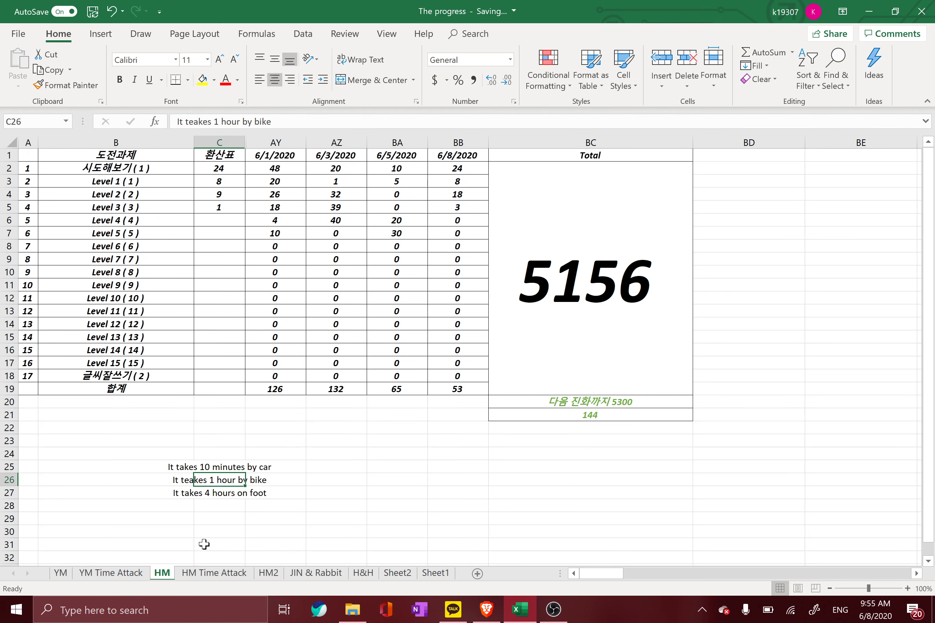
{"action": "left_click", "coordinate": [204, 121]}
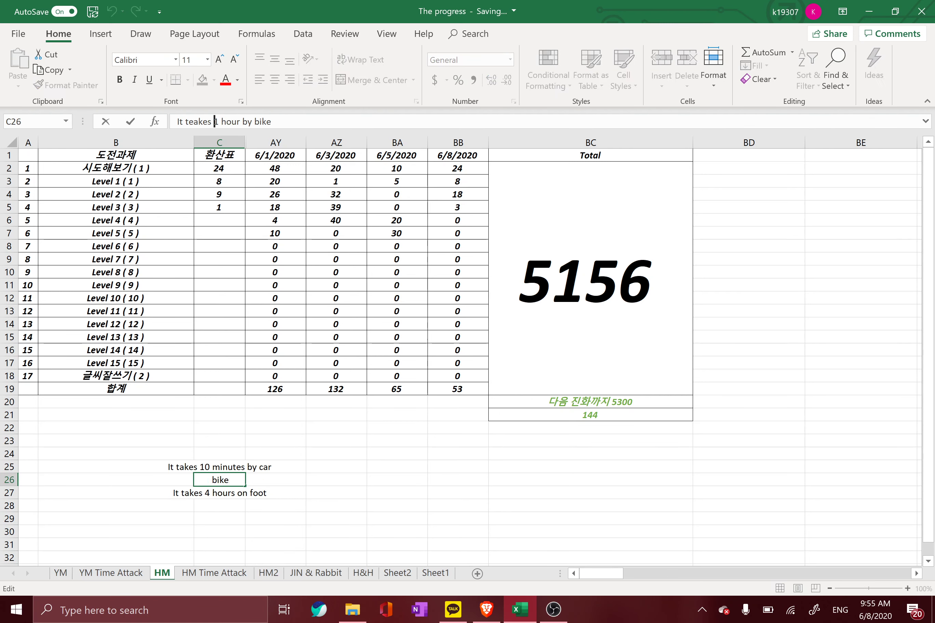
{"action": "left_click", "coordinate": [195, 121]}
{"action": "key", "text": "BackSpace"}
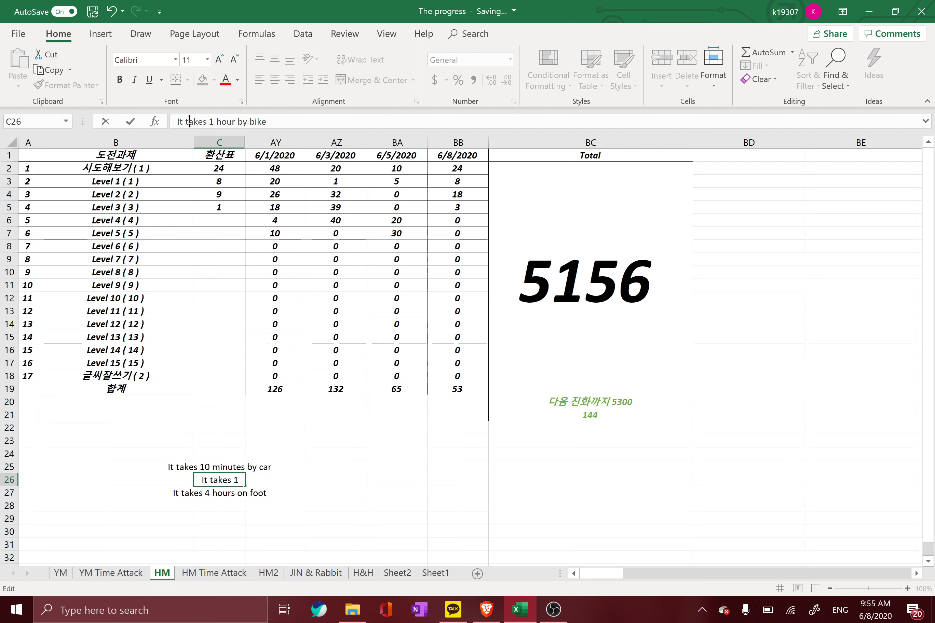
{"action": "key", "text": "Return"}
{"action": "key", "text": "Up"}
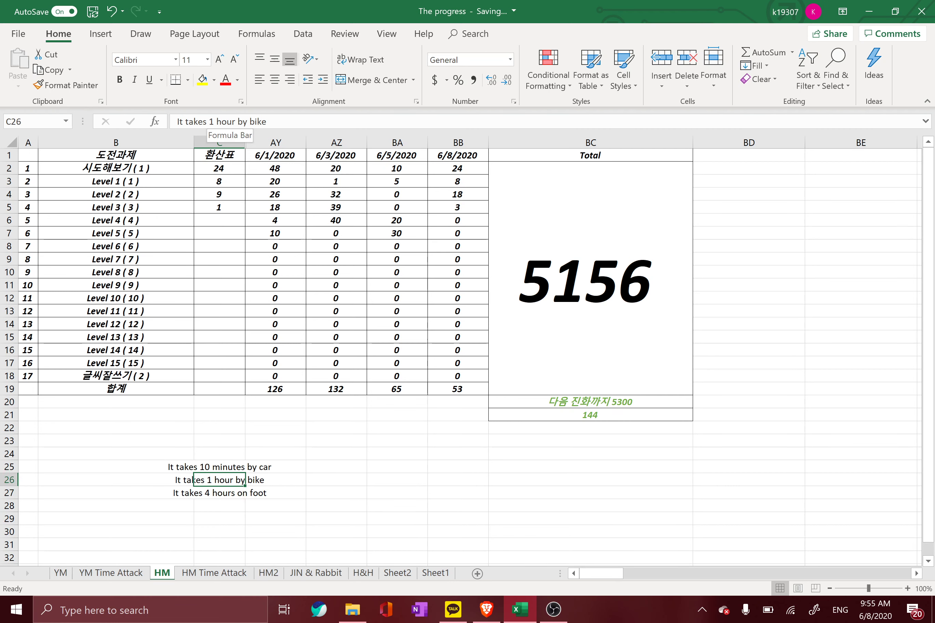
{"action": "key", "text": "Up"}
{"action": "key", "text": "Right"}
{"action": "key", "text": "Left"}
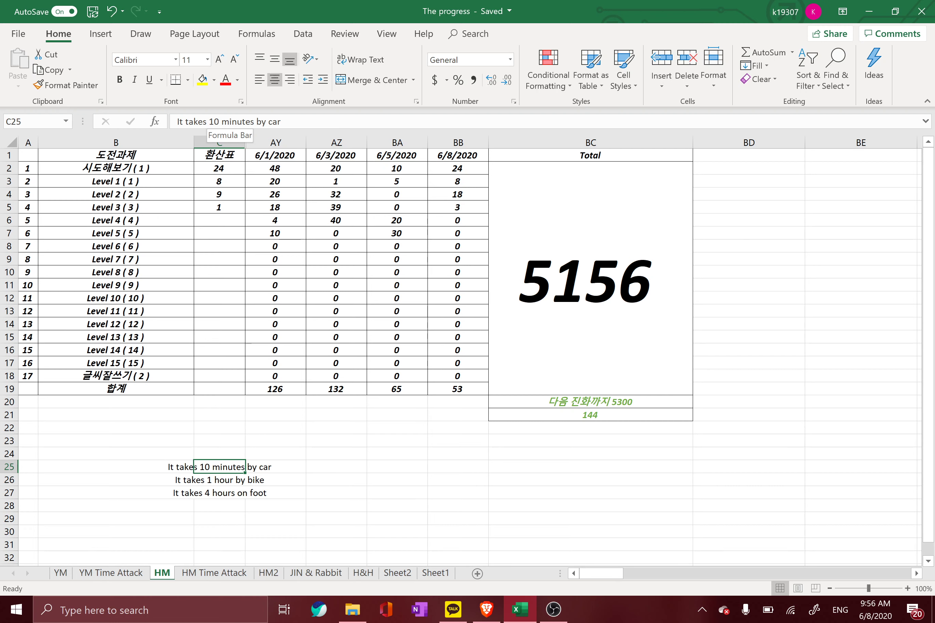
{"action": "left_click", "coordinate": [219, 494]}
{"action": "left_click", "coordinate": [219, 480]}
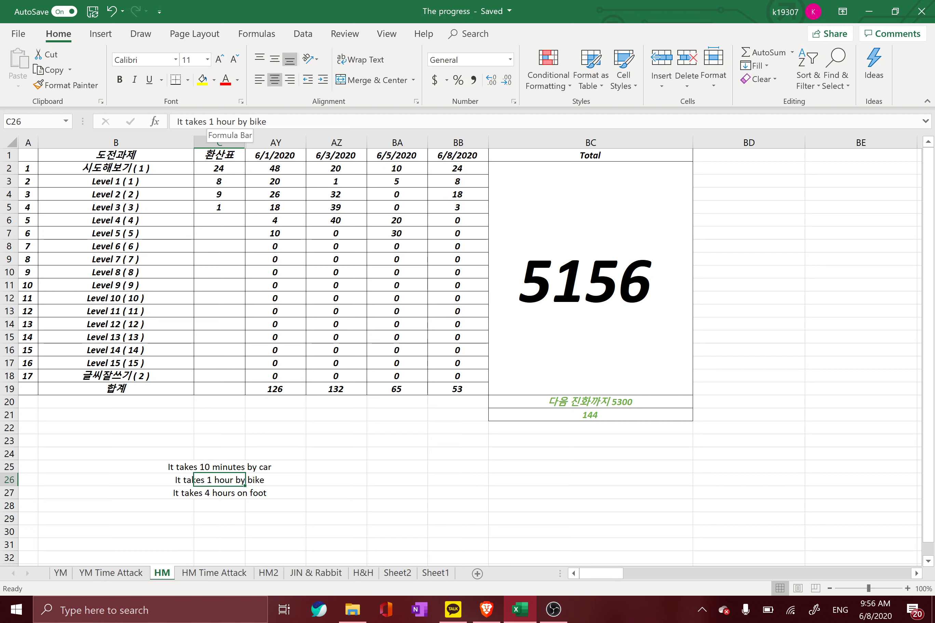
{"action": "left_click", "coordinate": [220, 467]}
- Set the 환산표 values to 25 for 시도해보기 (C2) and 10 for Level 2 (C4)
{"action": "left_click", "coordinate": [219, 155]}
{"action": "left_click", "coordinate": [219, 168]}
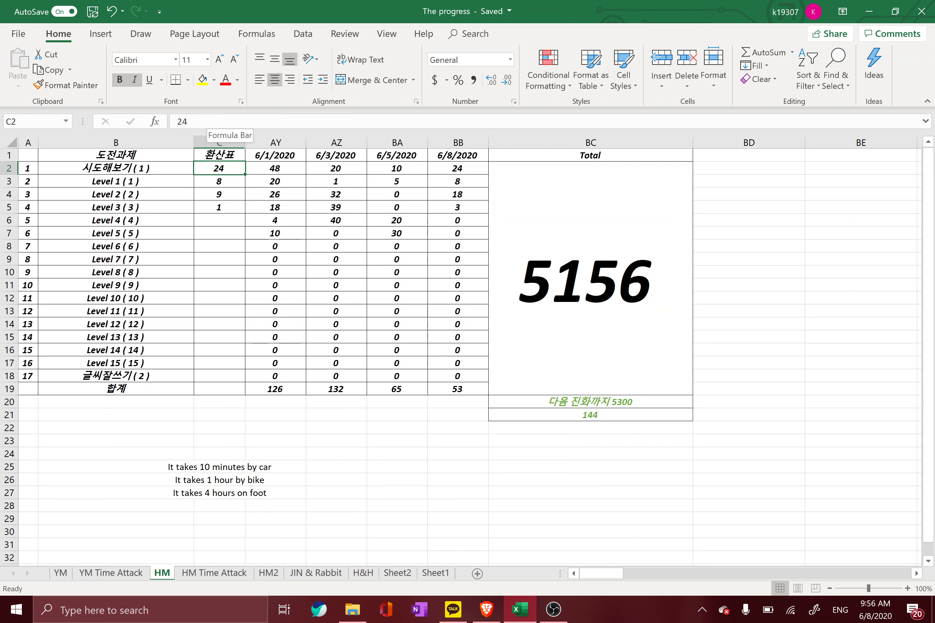
{"action": "type", "text": "25"}
{"action": "key", "text": "Return"}
{"action": "key", "text": "Down"}
{"action": "key", "text": "Down"}
{"action": "key", "text": "Left"}
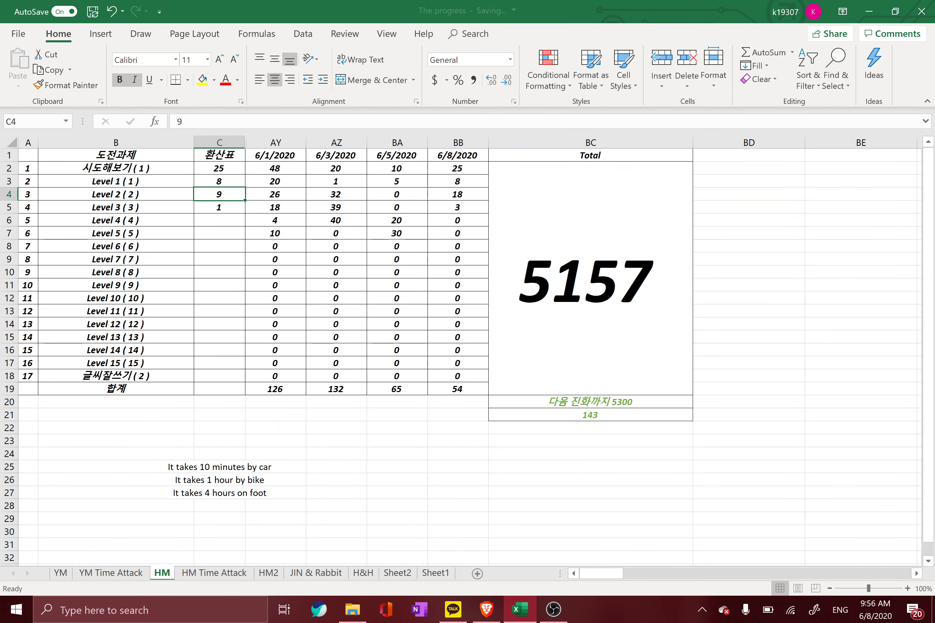
{"action": "left_click", "coordinate": [220, 194]}
{"action": "type", "text": "10"}
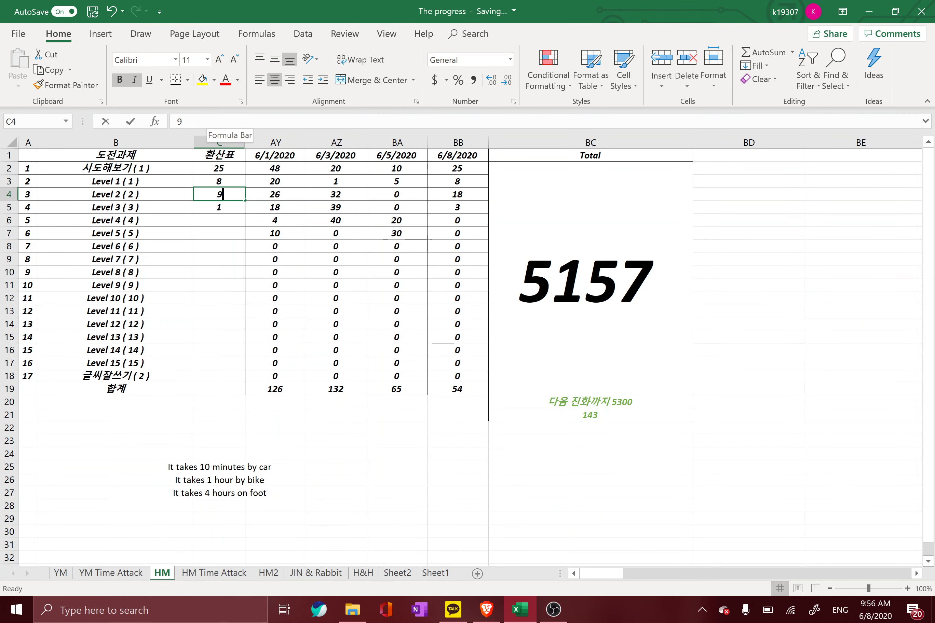
{"action": "key", "text": "Return"}
{"action": "key", "text": "Down"}
{"action": "key", "text": "Down"}
{"action": "key", "text": "Down"}
{"action": "key", "text": "Down"}
{"action": "key", "text": "Down"}
{"action": "key", "text": "Down"}
{"action": "key", "text": "Down"}
{"action": "key", "text": "Down"}
{"action": "key", "text": "Down"}
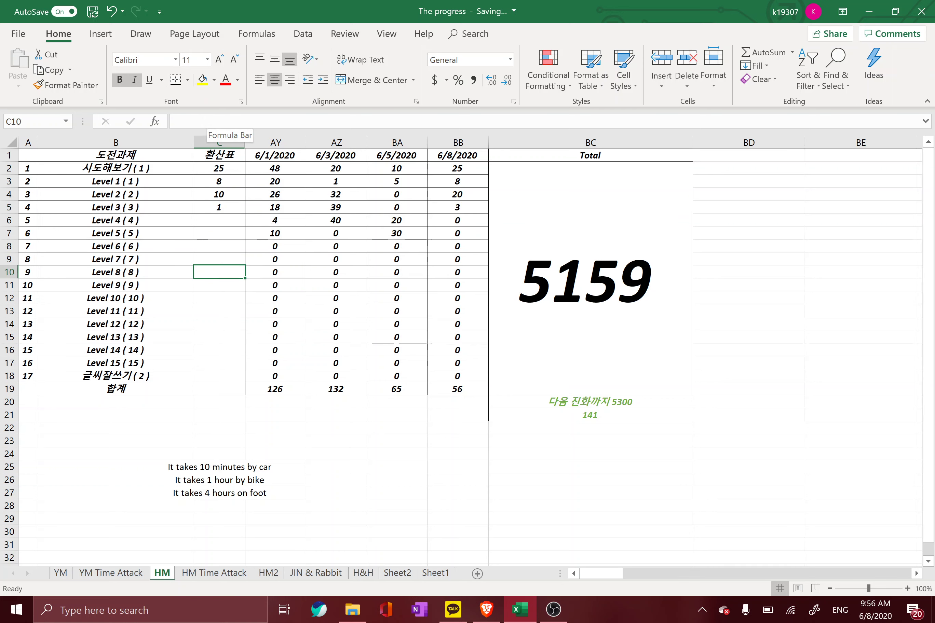
{"action": "key", "text": "Down"}
{"action": "key", "text": "Down"}
{"action": "key", "text": "Down"}
{"action": "key", "text": "Down"}
{"action": "key", "text": "Down"}
{"action": "key", "text": "Down"}
{"action": "key", "text": "Down"}
{"action": "key", "text": "Down"}
{"action": "key", "text": "Down"}
{"action": "key", "text": "Down"}
{"action": "key", "text": "Down"}
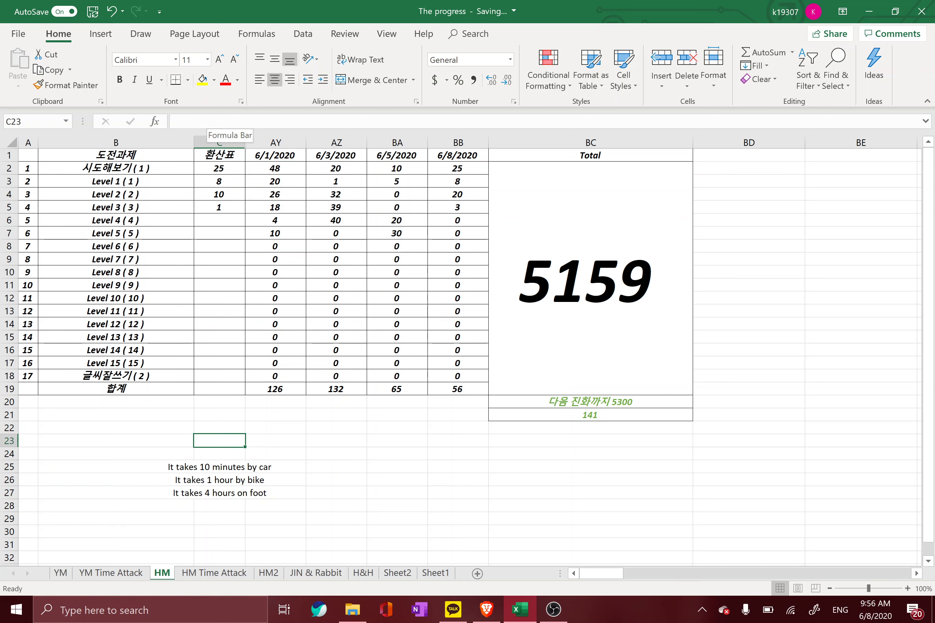
{"action": "key", "text": "shift+Down"}
{"action": "key", "text": "shift+Down"}
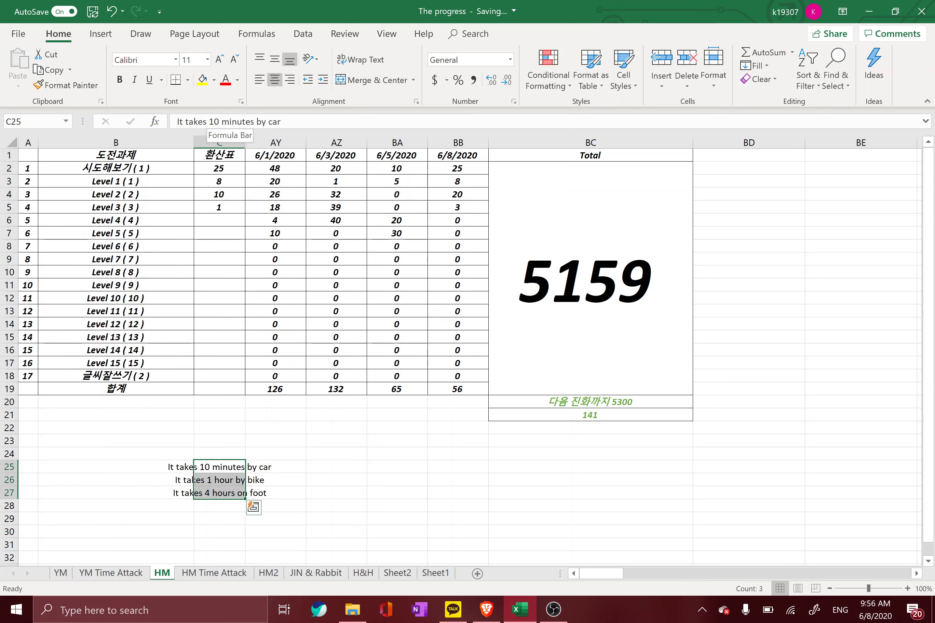
{"action": "key", "text": "shift+Up"}
{"action": "key", "text": "shift+Up"}
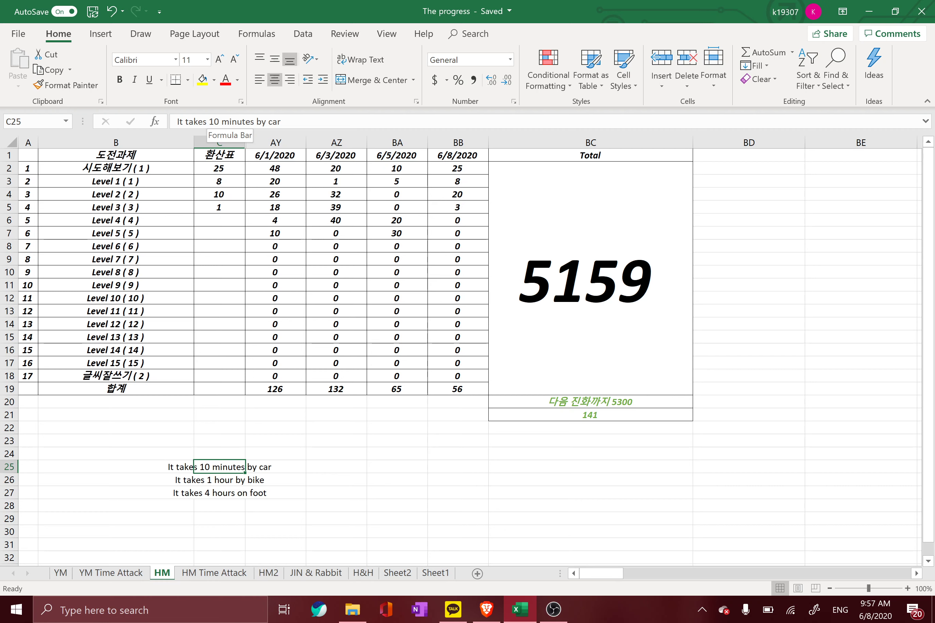
- Enter the sentence "It was not hot" in cell C28, under the on-foot sentence
{"action": "key", "text": "Down"}
{"action": "key", "text": "Down"}
{"action": "key", "text": "Down"}
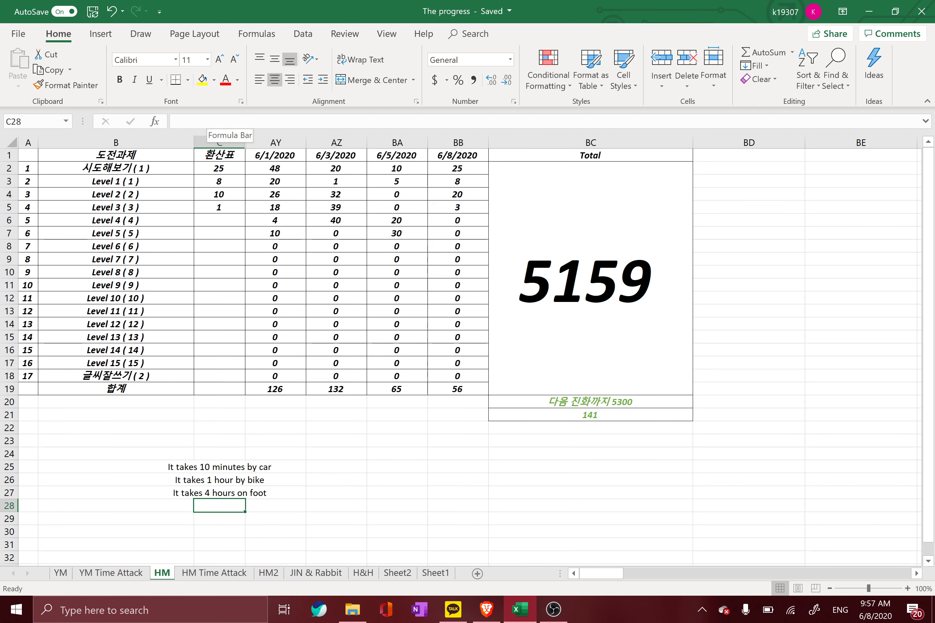
{"action": "type", "text": "I was"}
{"action": "key", "text": "BackSpace"}
{"action": "key", "text": "BackSpace"}
{"action": "key", "text": "BackSpace"}
{"action": "key", "text": "BackSpace"}
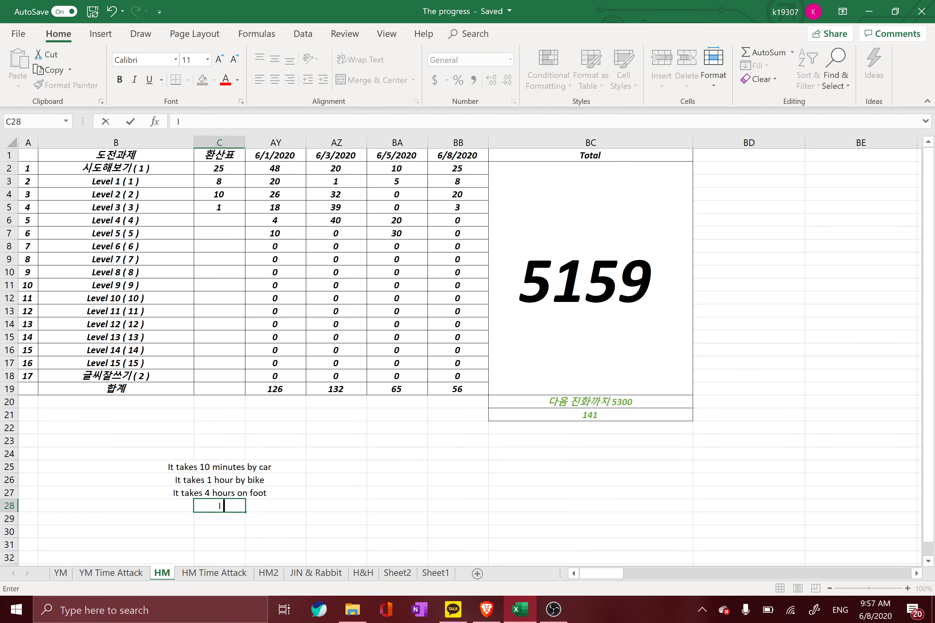
{"action": "type", "text": "t was not hot"}
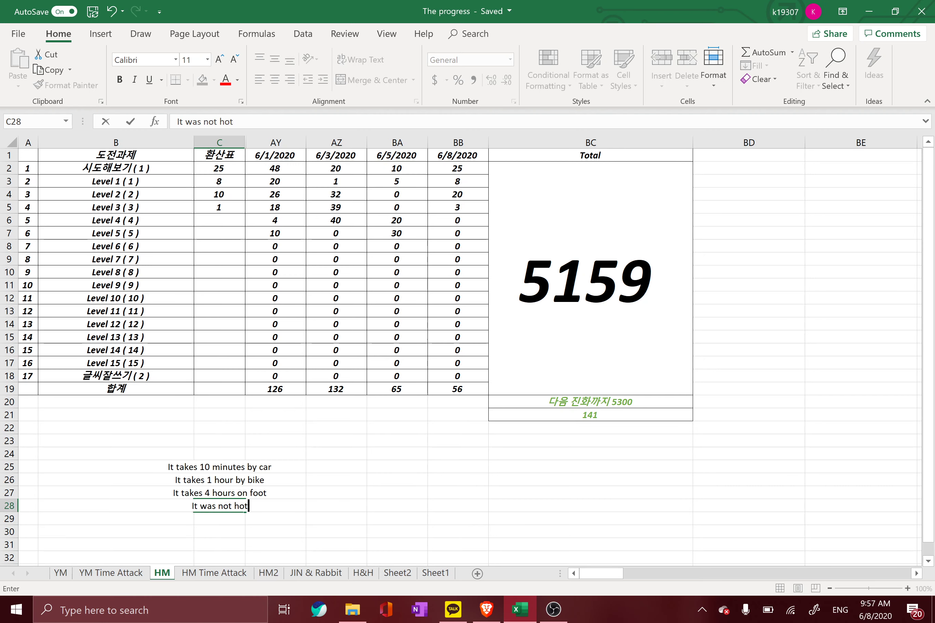
{"action": "key", "text": "ctrl+Return"}
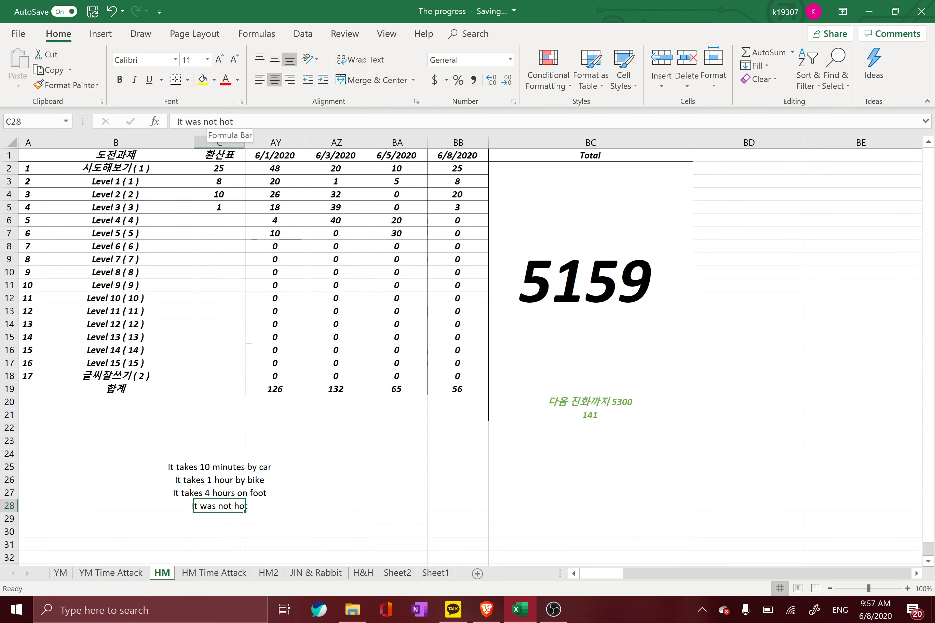
{"action": "key", "text": "Return"}
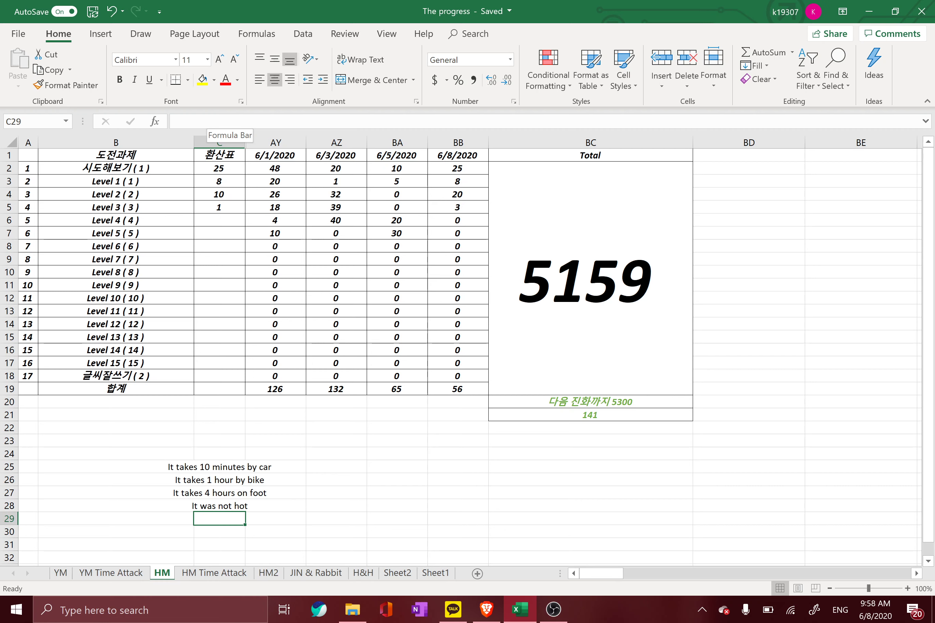
- Set the 환산표 values to 26 for 시도해보기 (C2) and 11 for Level 2 (C4)
{"action": "left_click", "coordinate": [220, 168]}
{"action": "type", "text": "26"}
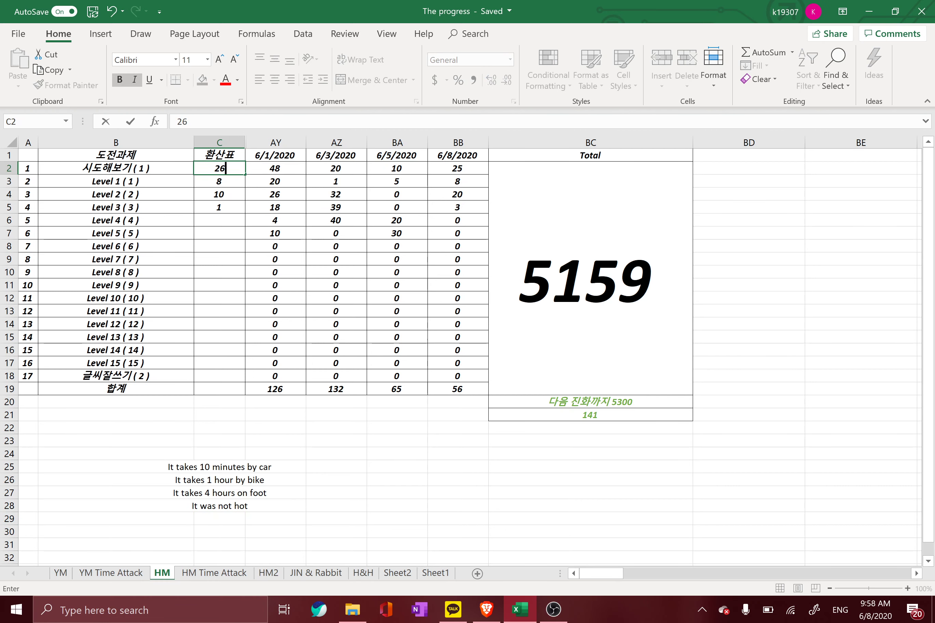
{"action": "key", "text": "Return"}
{"action": "key", "text": "Down"}
{"action": "key", "text": "Down"}
{"action": "key", "text": "Up"}
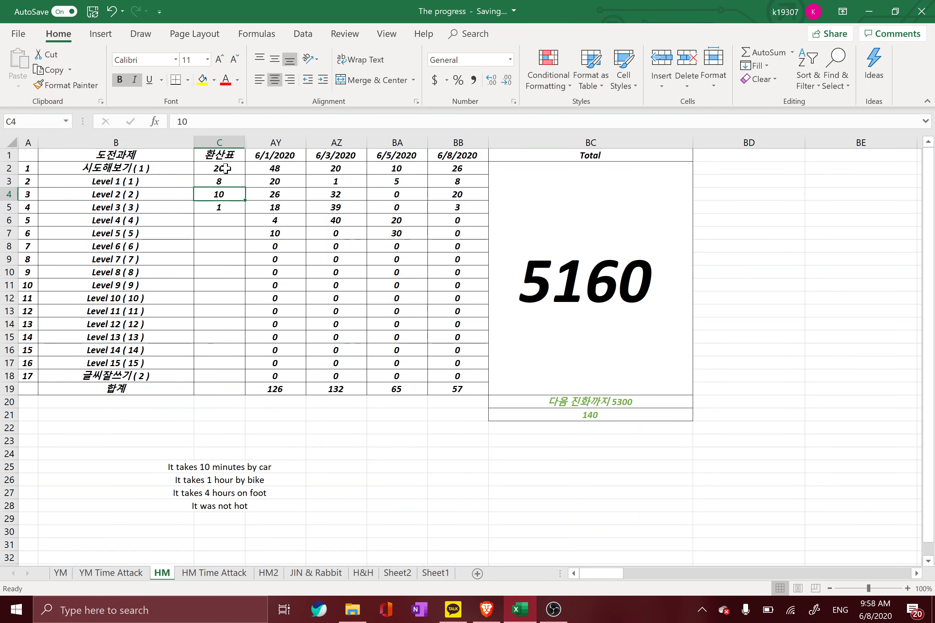
{"action": "type", "text": "11"}
{"action": "key", "text": "Return"}
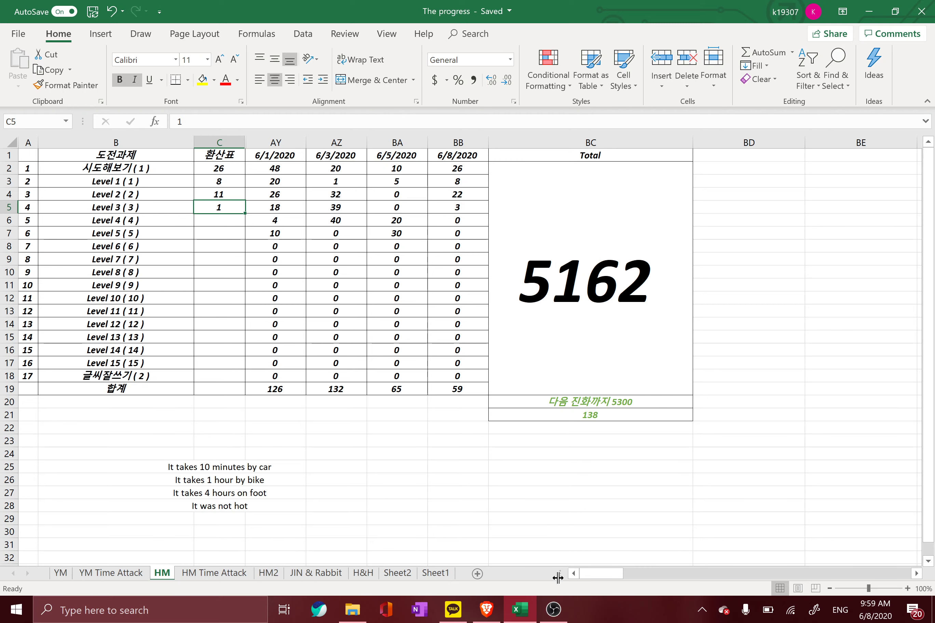
{"action": "left_click", "coordinate": [553, 610]}
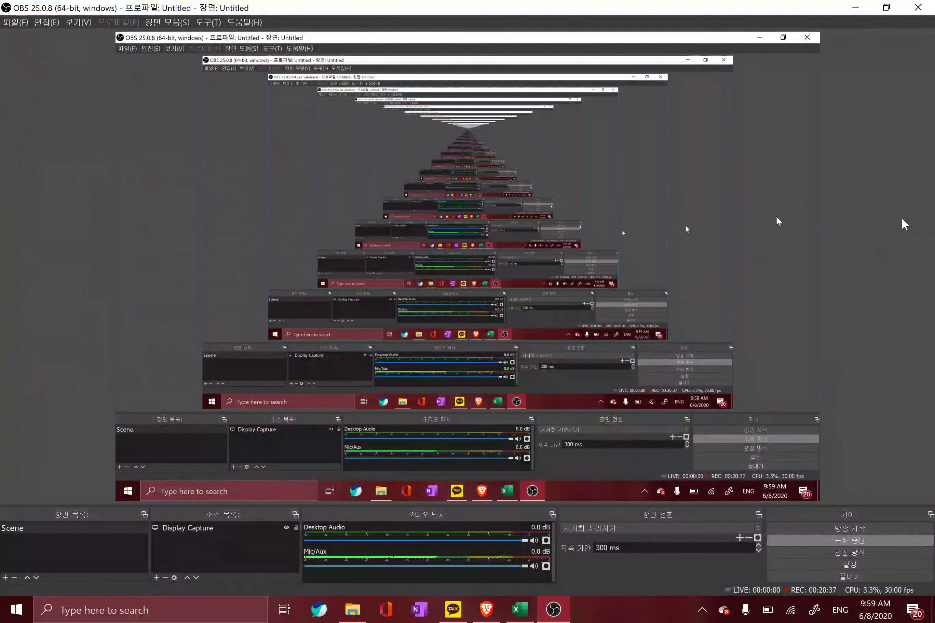
{"action": "left_click", "coordinate": [855, 6]}
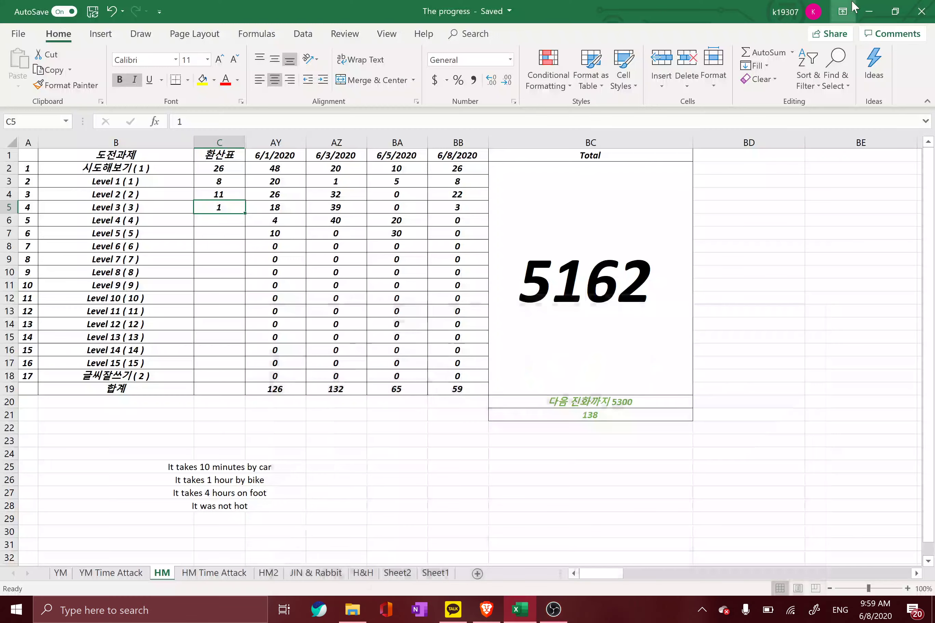
{"action": "left_click", "coordinate": [204, 465]}
- Set the 환산표 values to 27 for 시도해보기 (C2) and 12 for Level 2 (C4)
{"action": "left_click", "coordinate": [226, 169]}
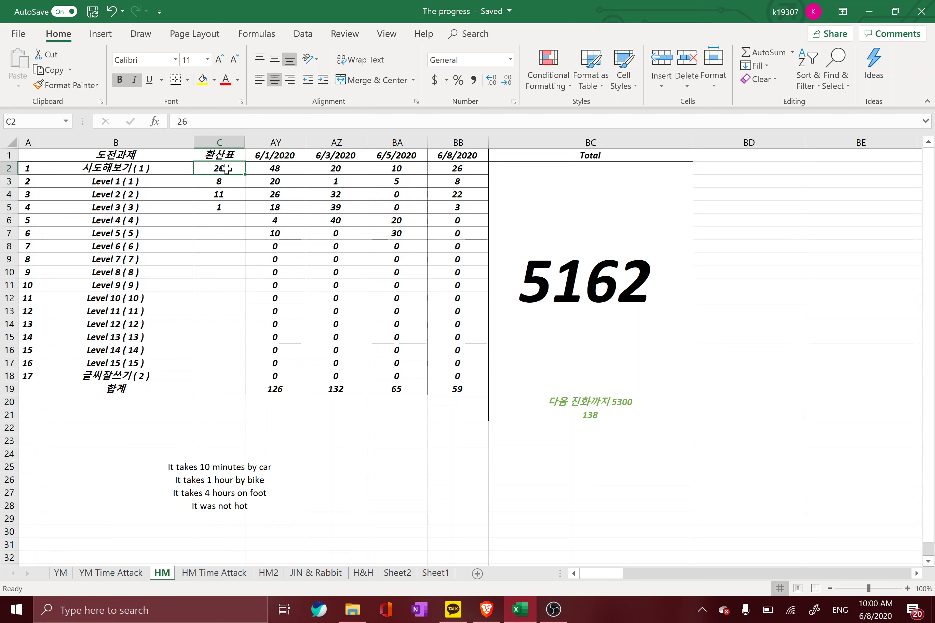
{"action": "double_click", "coordinate": [226, 169]}
{"action": "key", "text": "BackSpace"}
{"action": "type", "text": "7"}
{"action": "key", "text": "Return"}
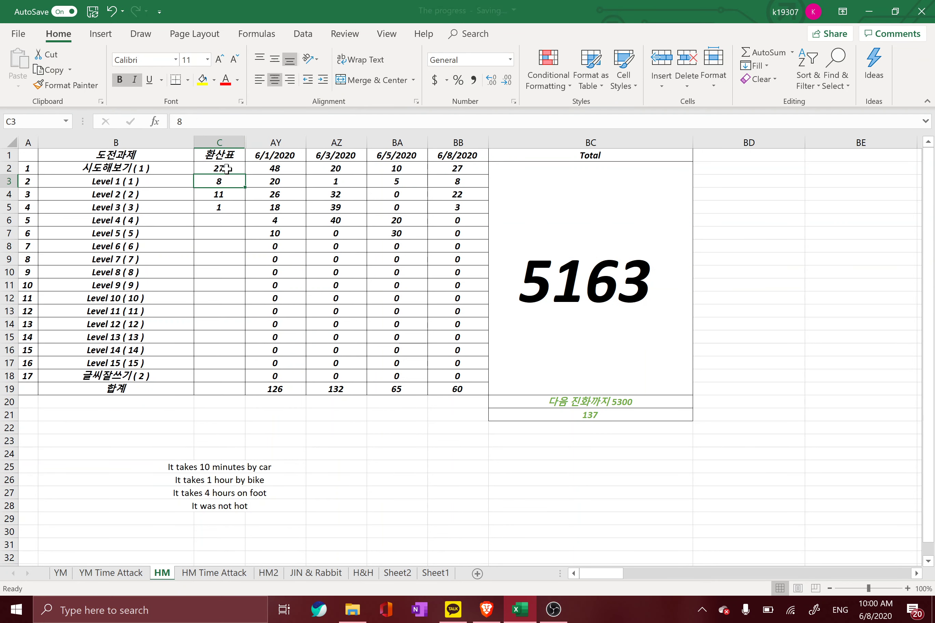
{"action": "key", "text": "Left"}
{"action": "key", "text": "Down"}
{"action": "key", "text": "Right"}
{"action": "type", "text": "12"}
{"action": "key", "text": "Return"}
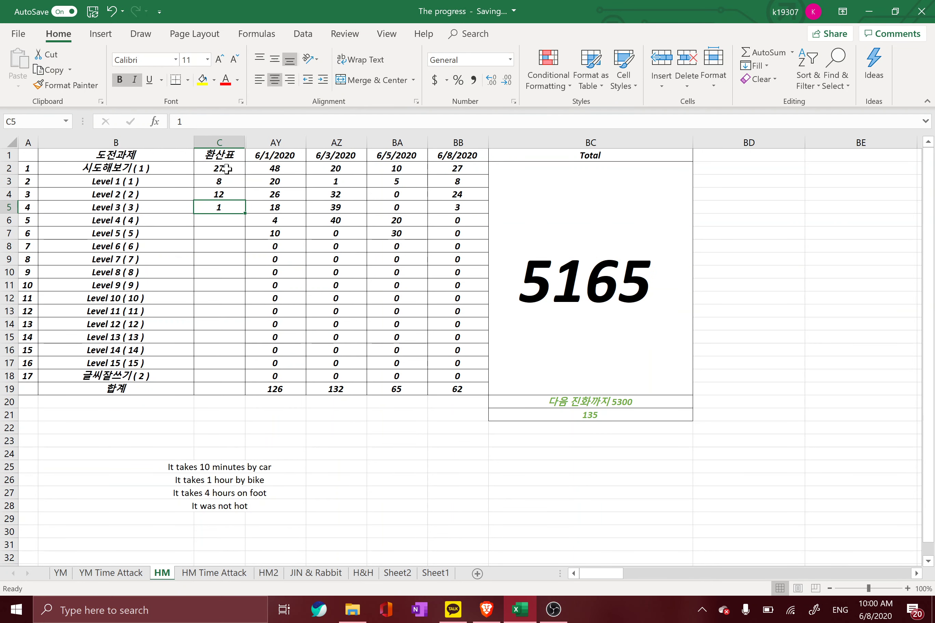
{"action": "key", "text": "Down"}
{"action": "key", "text": "Down"}
{"action": "key", "text": "Up"}
{"action": "key", "text": "Up"}
{"action": "key", "text": "Up"}
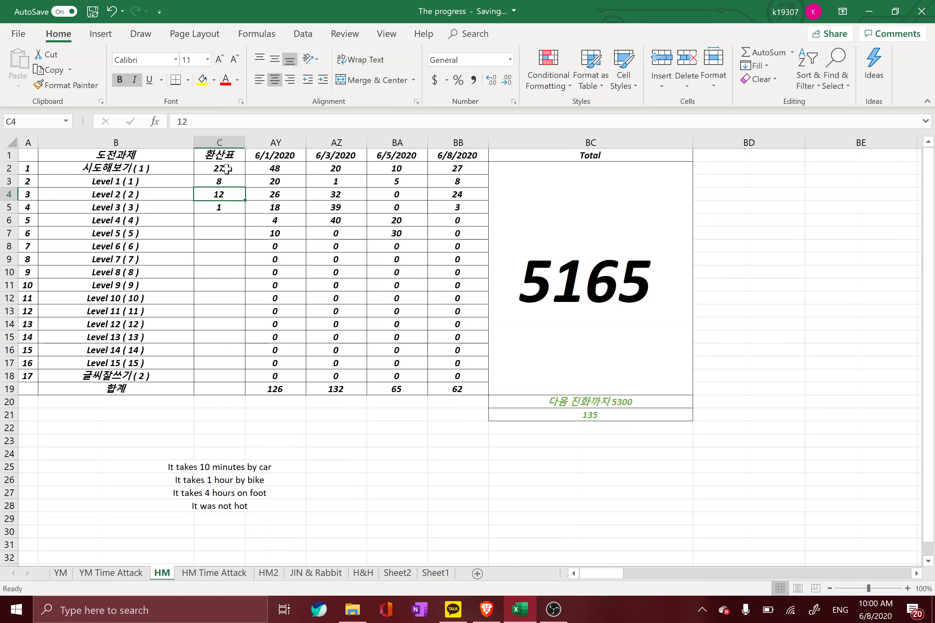
{"action": "key", "text": "Down"}
{"action": "key", "text": "Down"}
{"action": "key", "text": "Up"}
{"action": "key", "text": "Down"}
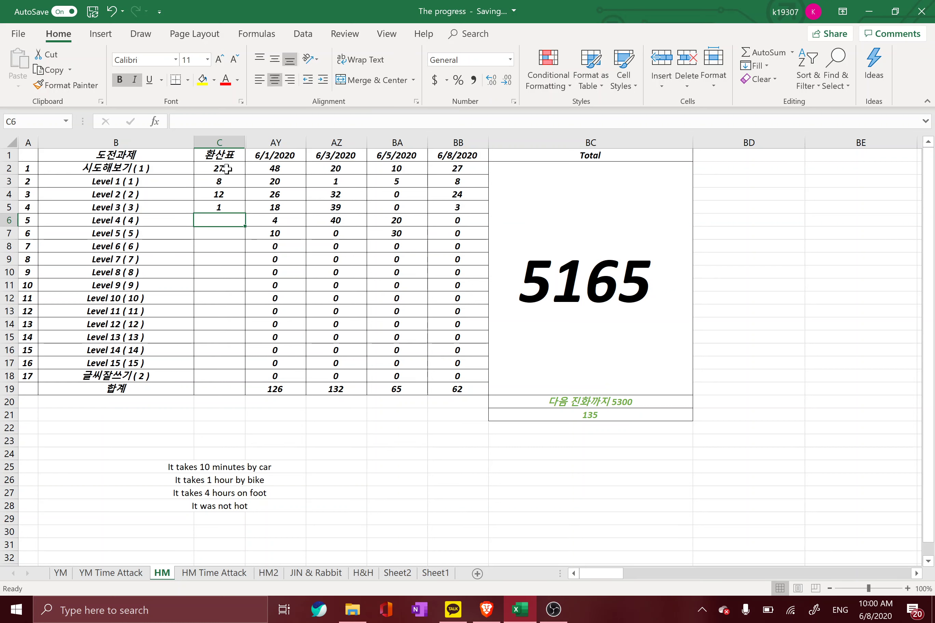
{"action": "key", "text": "Up"}
{"action": "key", "text": "Down"}
{"action": "key", "text": "Up"}
{"action": "key", "text": "Down"}
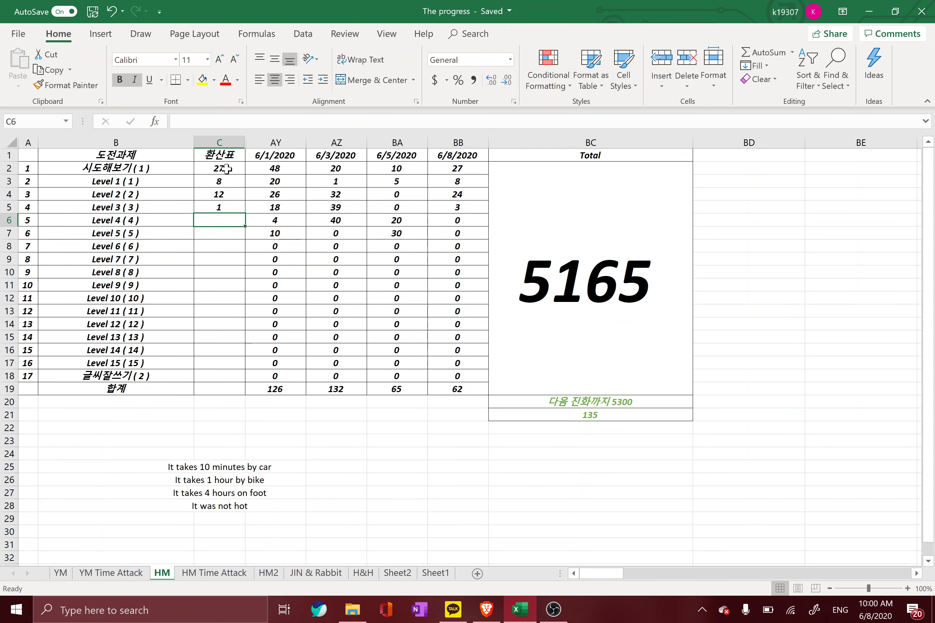
- Set the 환산표 values to 28 for 시도해보기 (C2) and 13 for Level 2 (C4)
{"action": "key", "text": "Up"}
{"action": "key", "text": "Up"}
{"action": "key", "text": "Up"}
{"action": "key", "text": "Up"}
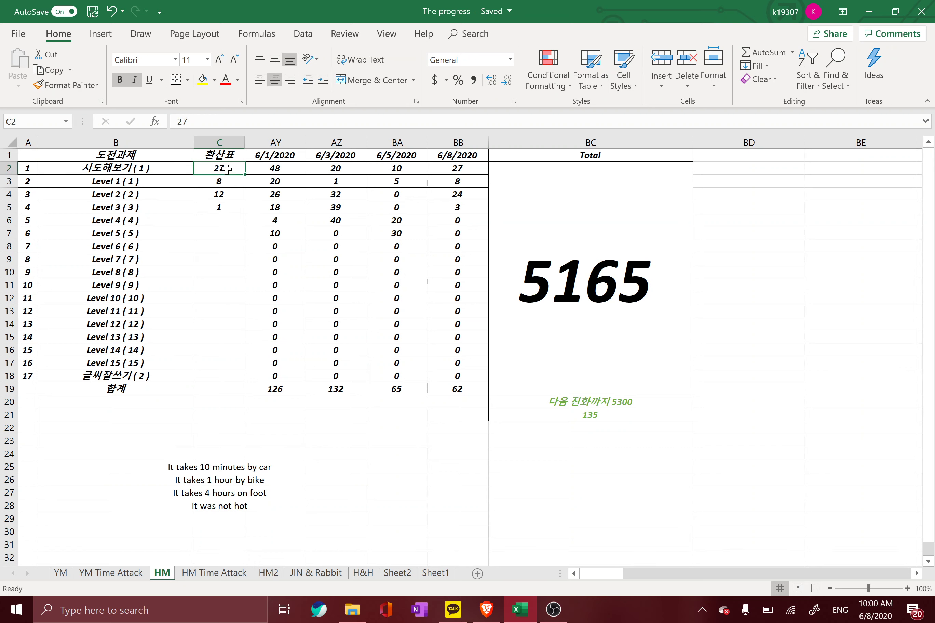
{"action": "type", "text": "28"}
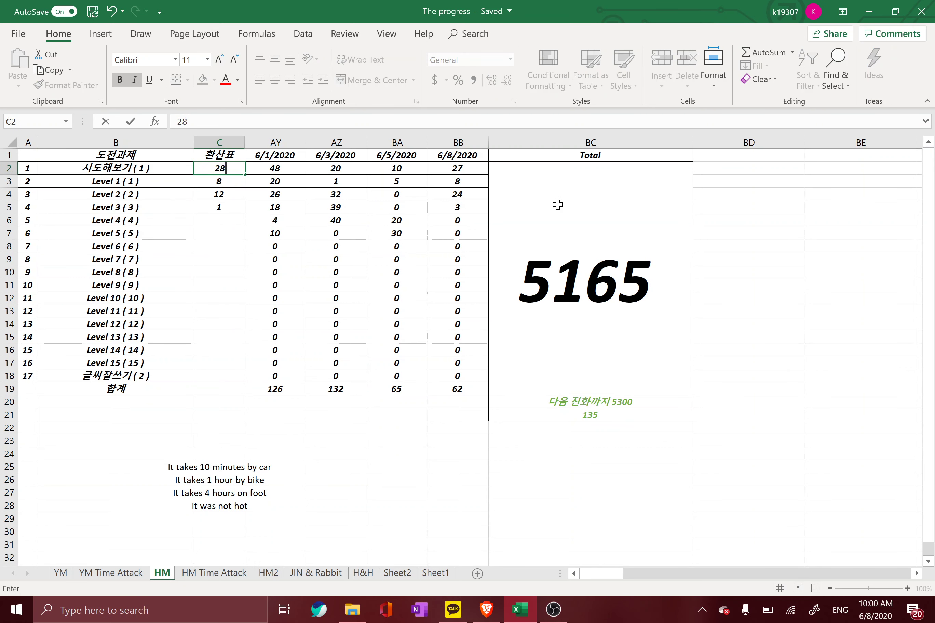
{"action": "key", "text": "Return"}
{"action": "key", "text": "Down"}
{"action": "key", "text": "Left"}
{"action": "key", "text": "Right"}
{"action": "type", "text": "13"}
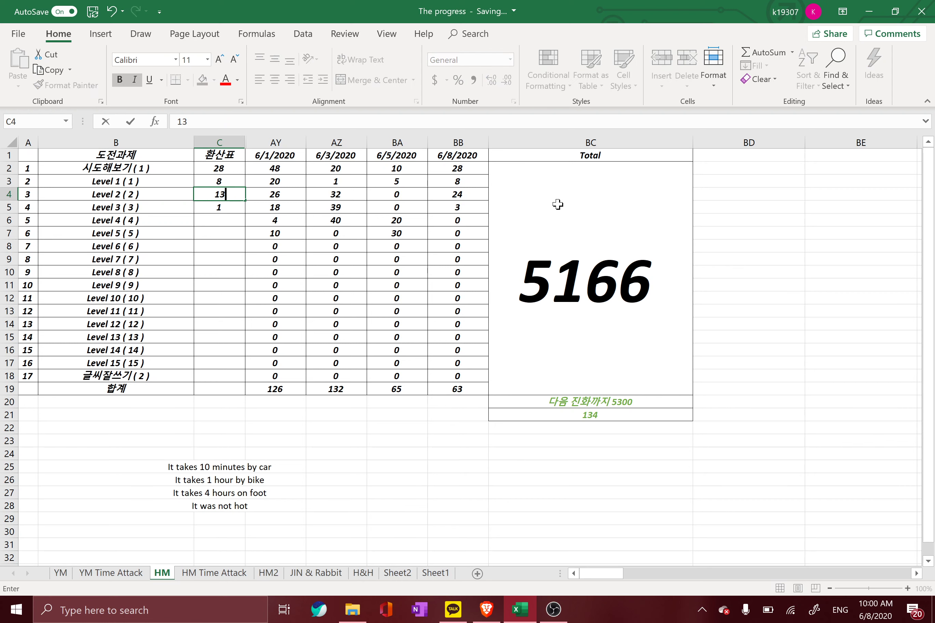
{"action": "key", "text": "Return"}
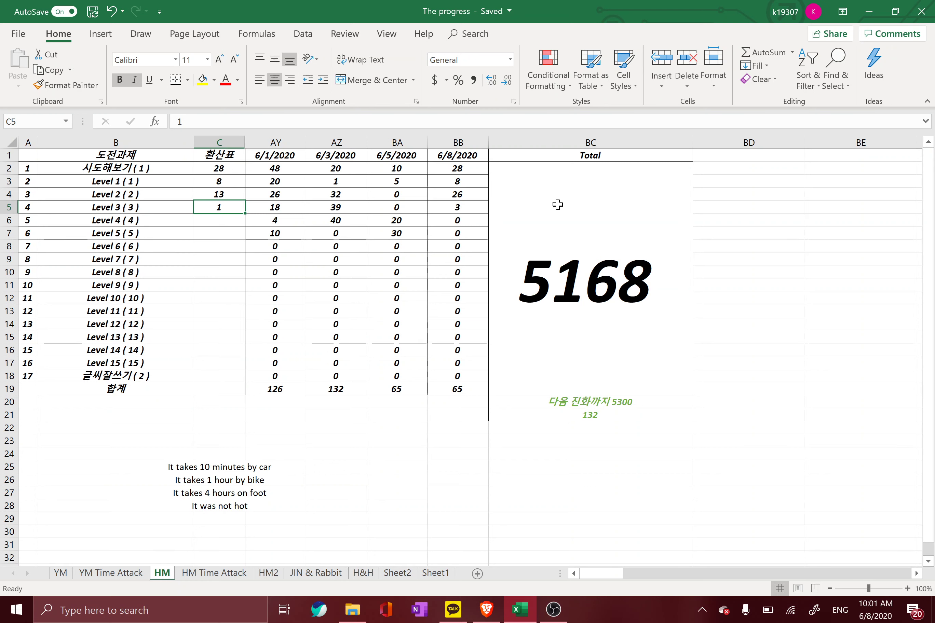
- Set the 환산표 values to 29 for 시도해보기 (C2) and 14 for Level 2 (C4)
{"action": "key", "text": "Up"}
{"action": "key", "text": "Up"}
{"action": "key", "text": "Up"}
{"action": "type", "text": "29"}
{"action": "key", "text": "Return"}
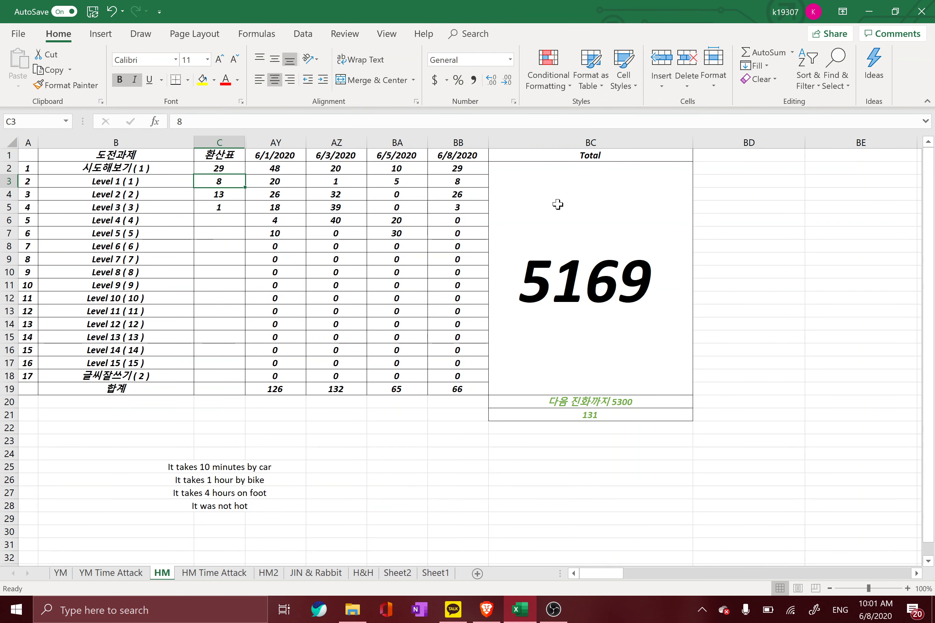
{"action": "key", "text": "Down"}
{"action": "key", "text": "Left"}
{"action": "key", "text": "Right"}
{"action": "key", "text": "Left"}
{"action": "key", "text": "Right"}
{"action": "type", "text": "1"}
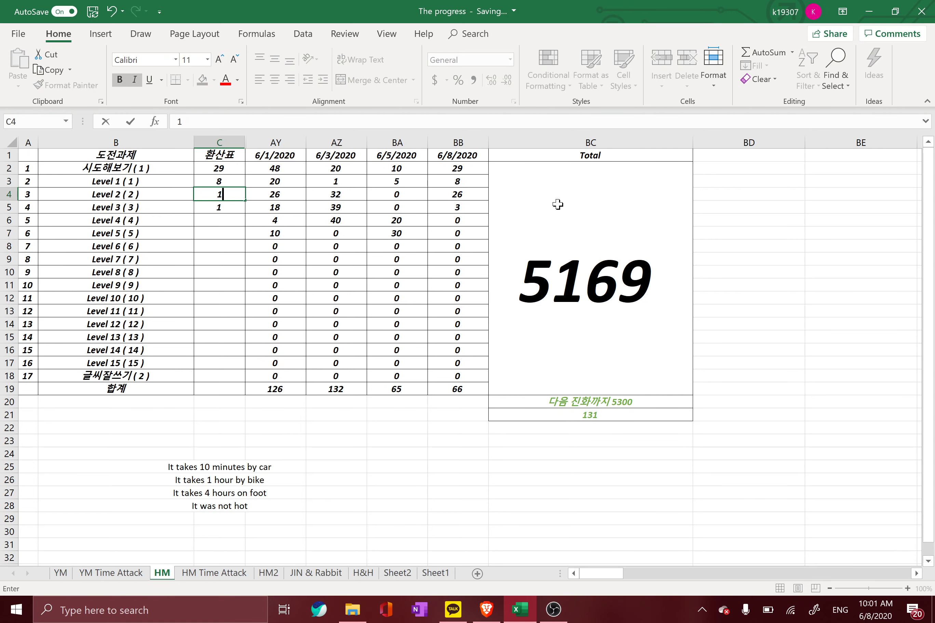
{"action": "type", "text": "4"}
{"action": "key", "text": "Return"}
{"action": "key", "text": "Right"}
{"action": "key", "text": "Left"}
{"action": "key", "text": "Left"}
{"action": "key", "text": "Right"}
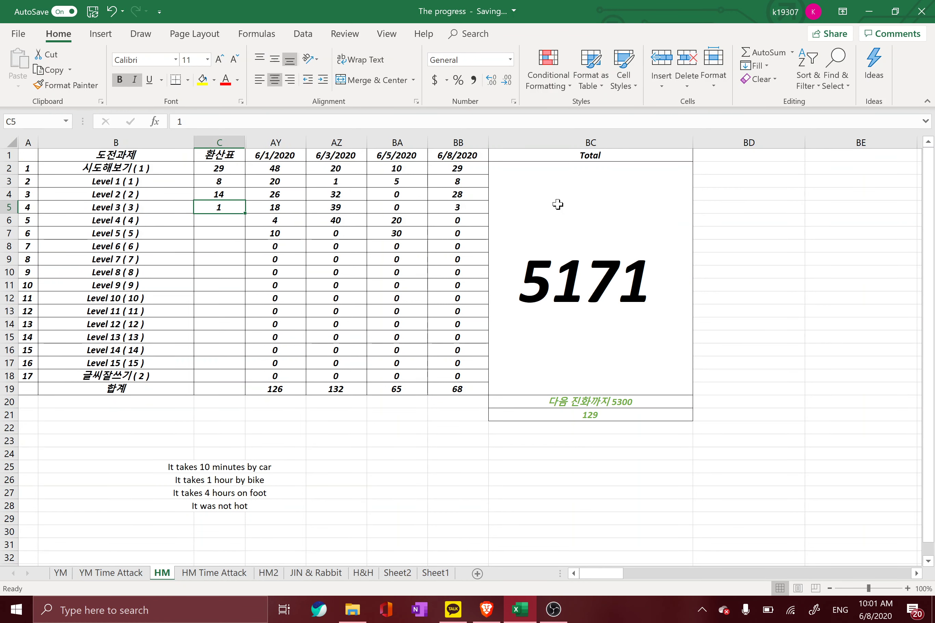
{"action": "key", "text": "Up"}
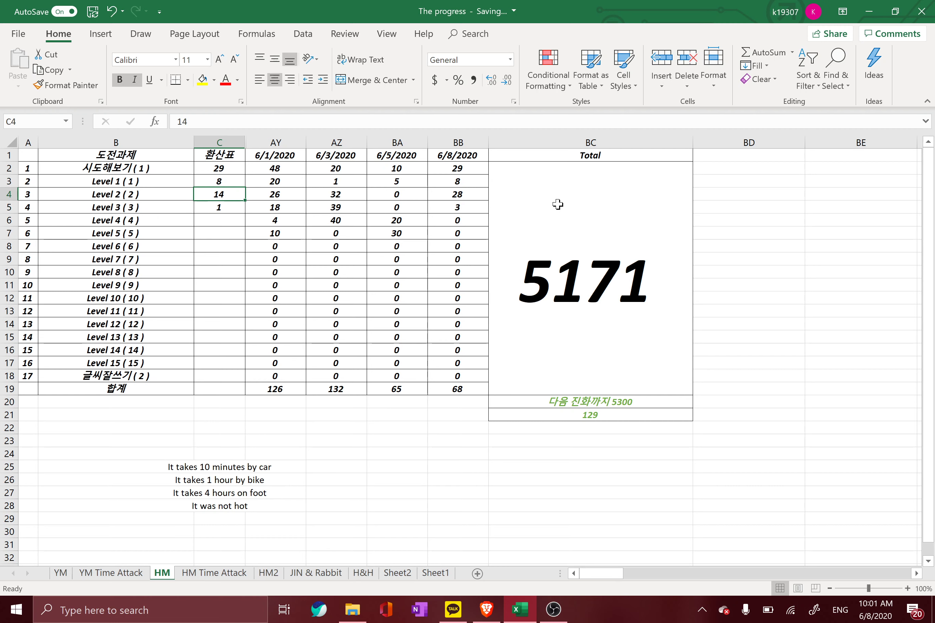
{"action": "key", "text": "Down"}
{"action": "key", "text": "Right"}
{"action": "key", "text": "Left"}
{"action": "key", "text": "Up"}
{"action": "key", "text": "Down"}
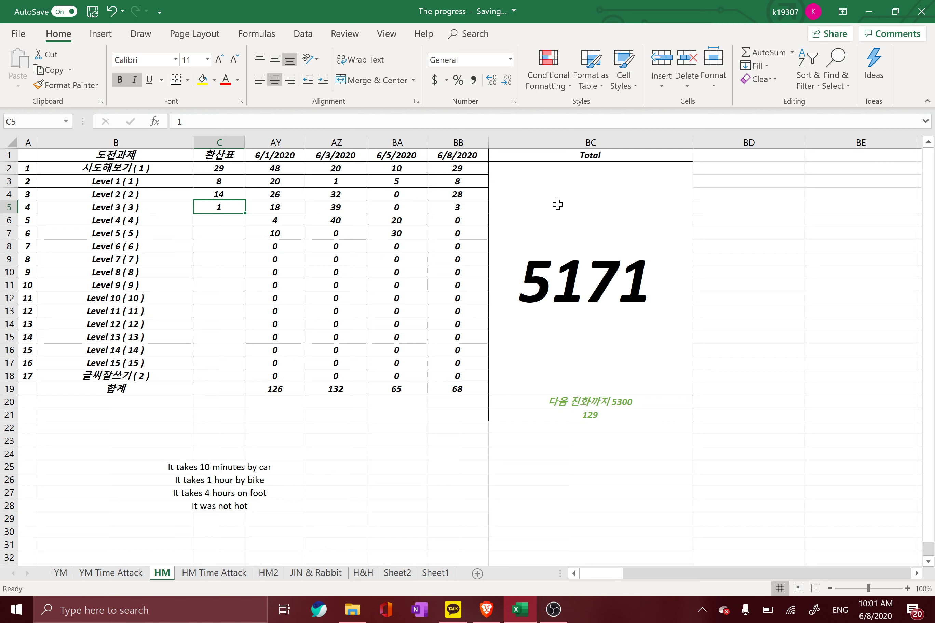
{"action": "key", "text": "Up"}
{"action": "key", "text": "Down"}
{"action": "key", "text": "Up"}
{"action": "key", "text": "Down"}
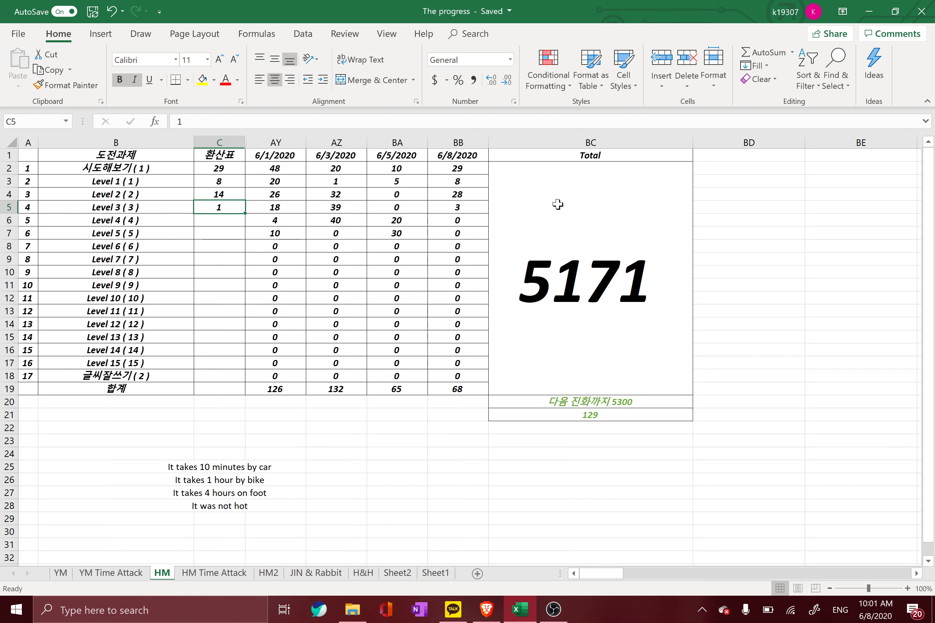
- Set the 환산표 values to 30 for 시도해보기 (C2) and 15 for Level 2 (C4)
{"action": "key", "text": "Up"}
{"action": "key", "text": "Up"}
{"action": "key", "text": "Up"}
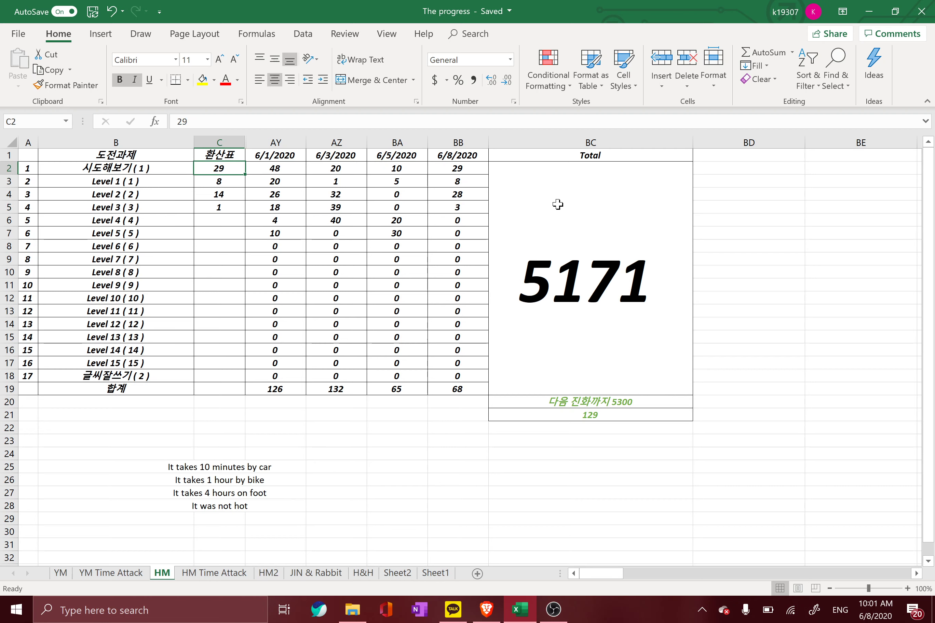
{"action": "type", "text": "30"}
{"action": "key", "text": "Return"}
{"action": "key", "text": "Return"}
{"action": "type", "text": "14"}
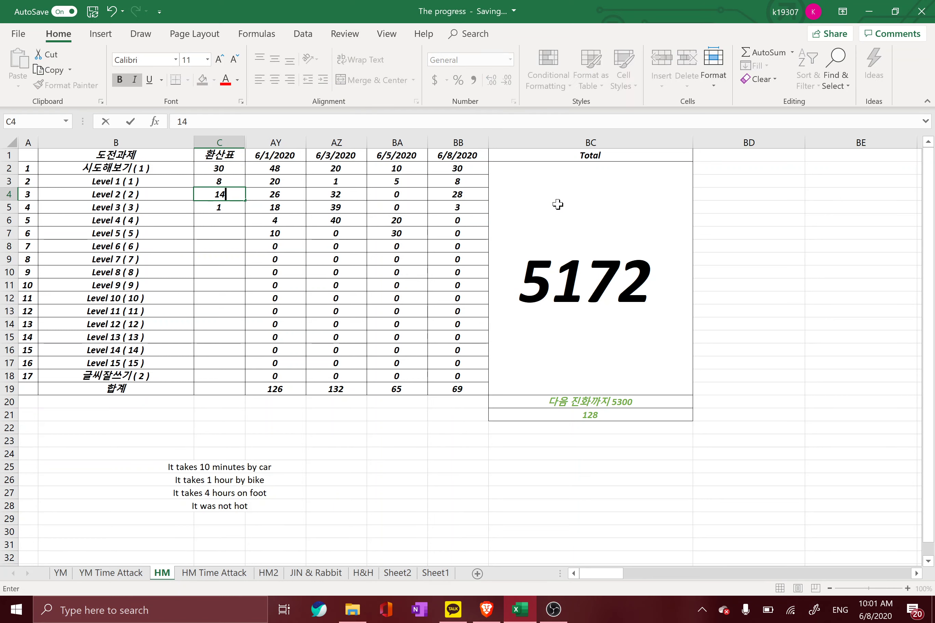
{"action": "key", "text": "BackSpace"}
{"action": "type", "text": "5"}
{"action": "key", "text": "Return"}
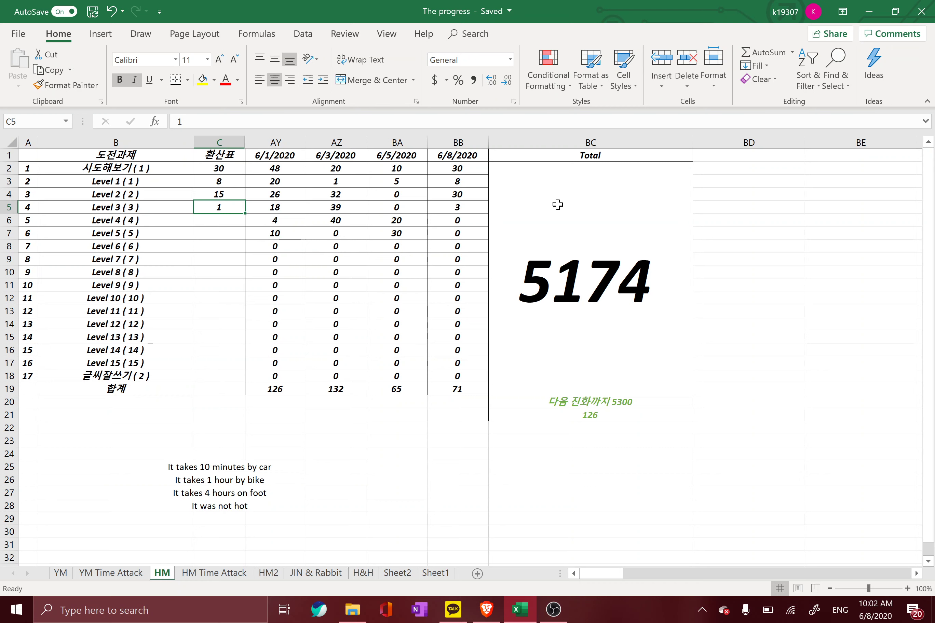
- Set the 환산표 values to 31 for 시도해보기 (C2) and 16 for Level 2 (C4)
{"action": "key", "text": "Up"}
{"action": "key", "text": "Up"}
{"action": "key", "text": "Up"}
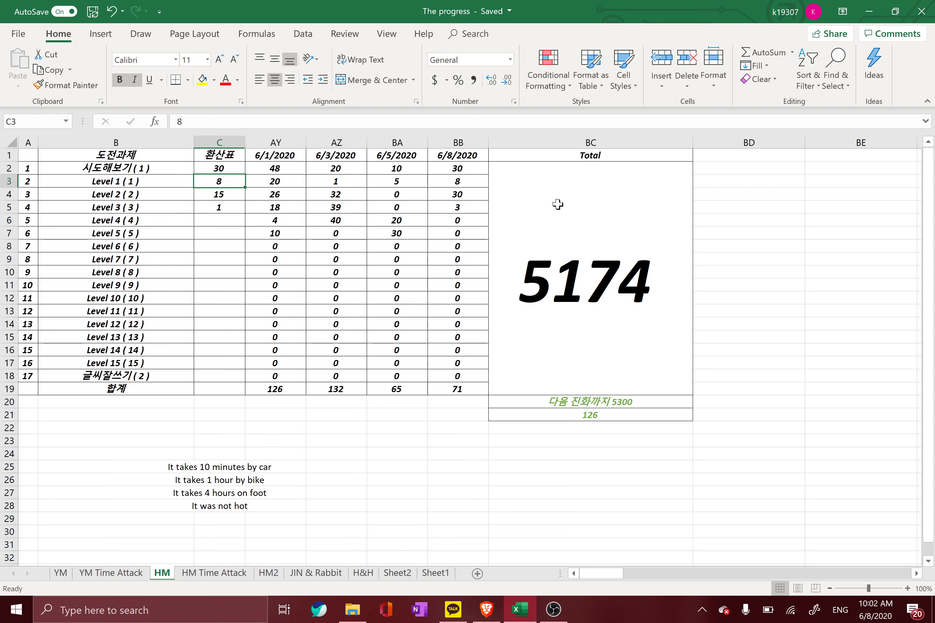
{"action": "type", "text": "31"}
{"action": "key", "text": "Return"}
{"action": "key", "text": "Down"}
{"action": "key", "text": "Left"}
{"action": "key", "text": "Right"}
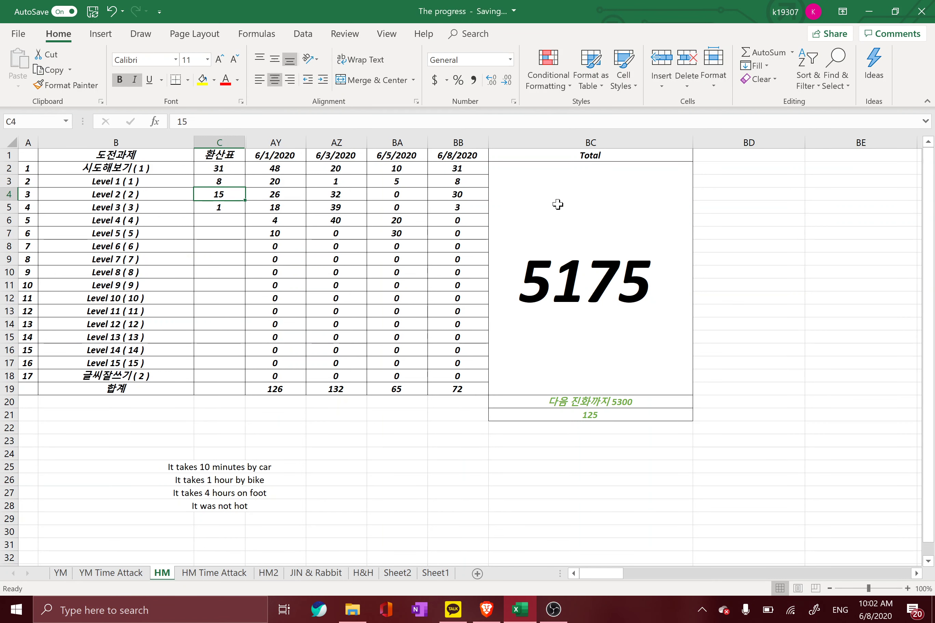
{"action": "type", "text": "16"}
{"action": "key", "text": "Return"}
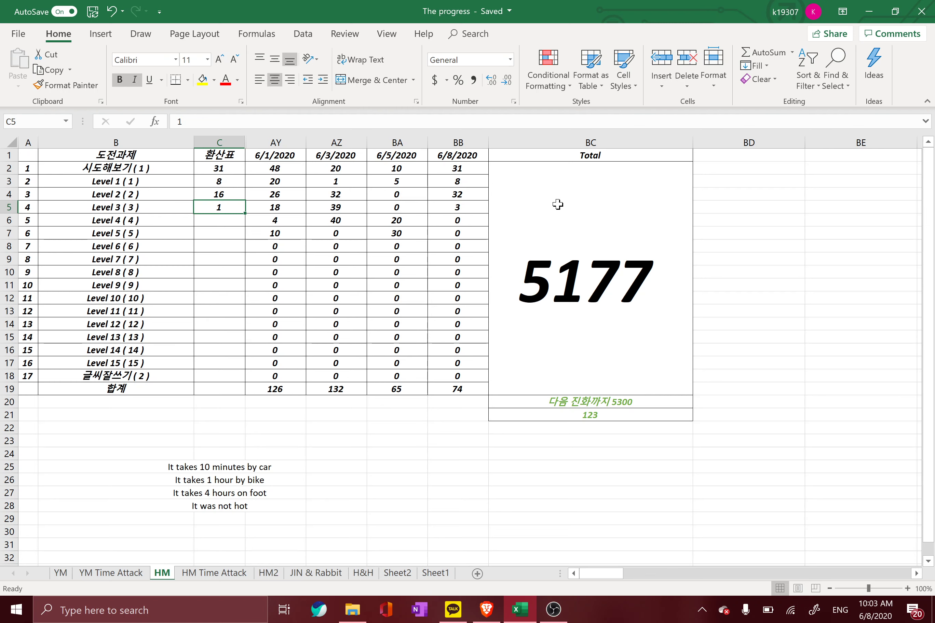
- Set the 환산표 values to 32 for 시도해보기 (C2) and 9 for Level 1 (C3)
{"action": "key", "text": "Up"}
{"action": "key", "text": "Up"}
{"action": "key", "text": "Left"}
{"action": "key", "text": "Up"}
{"action": "key", "text": "Right"}
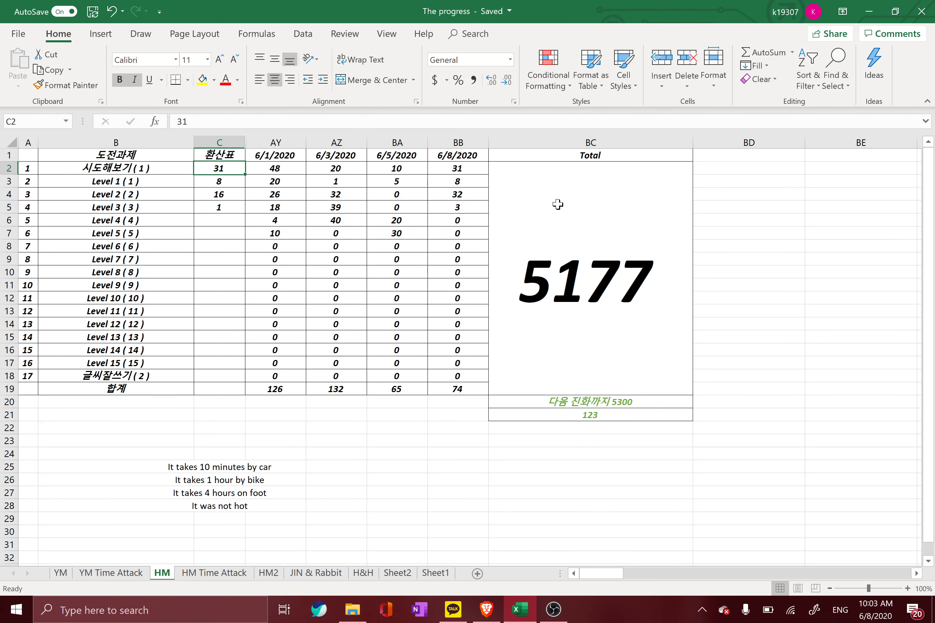
{"action": "type", "text": "32"}
{"action": "key", "text": "Return"}
{"action": "key", "text": "Left"}
{"action": "key", "text": "Right"}
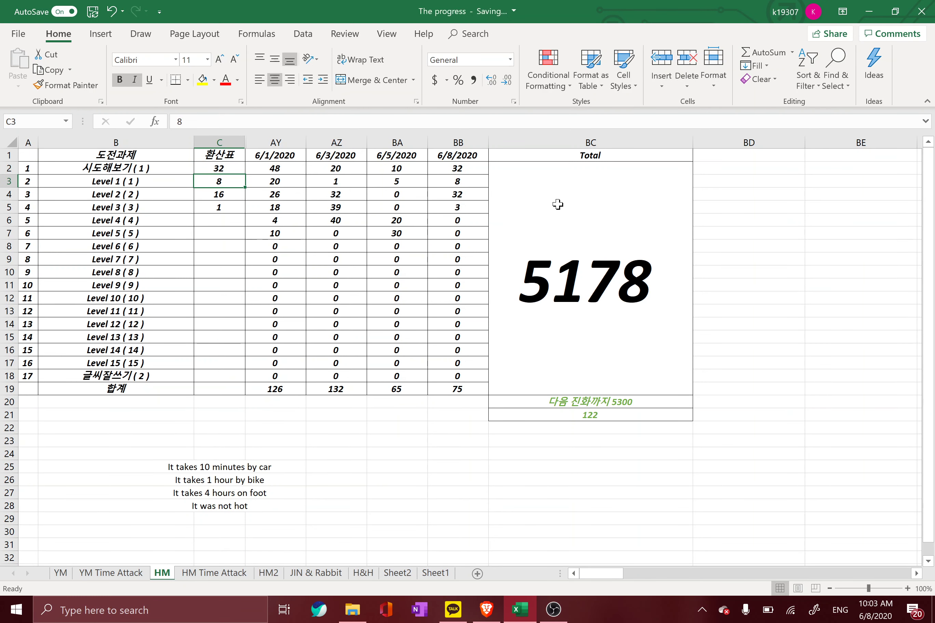
{"action": "type", "text": "9"}
{"action": "key", "text": "Return"}
- Set the 환산표 values to 33 for 시도해보기 (C2) and 17 for Level 2 (C4)
{"action": "key", "text": "Left"}
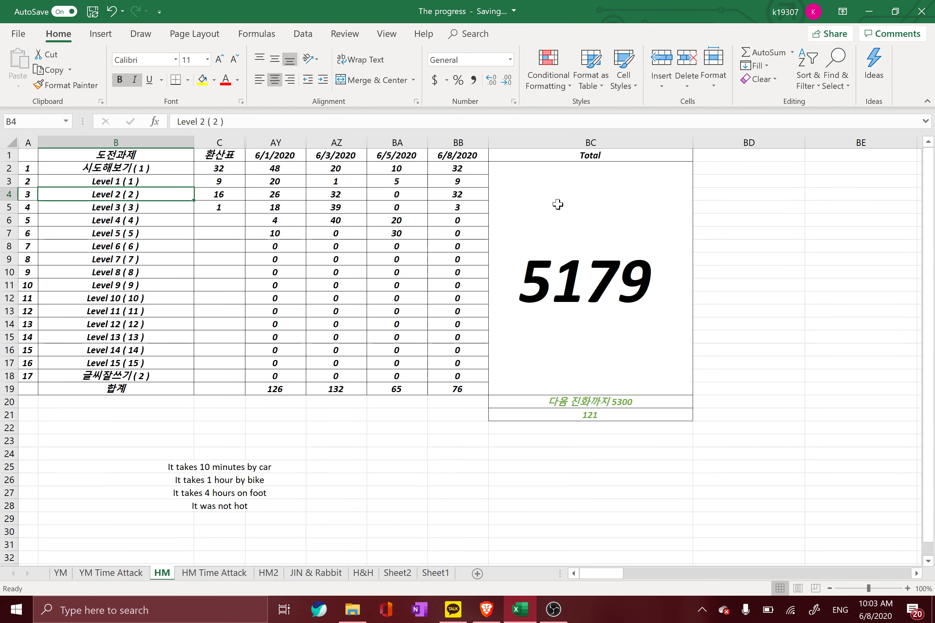
{"action": "key", "text": "Up"}
{"action": "key", "text": "Right"}
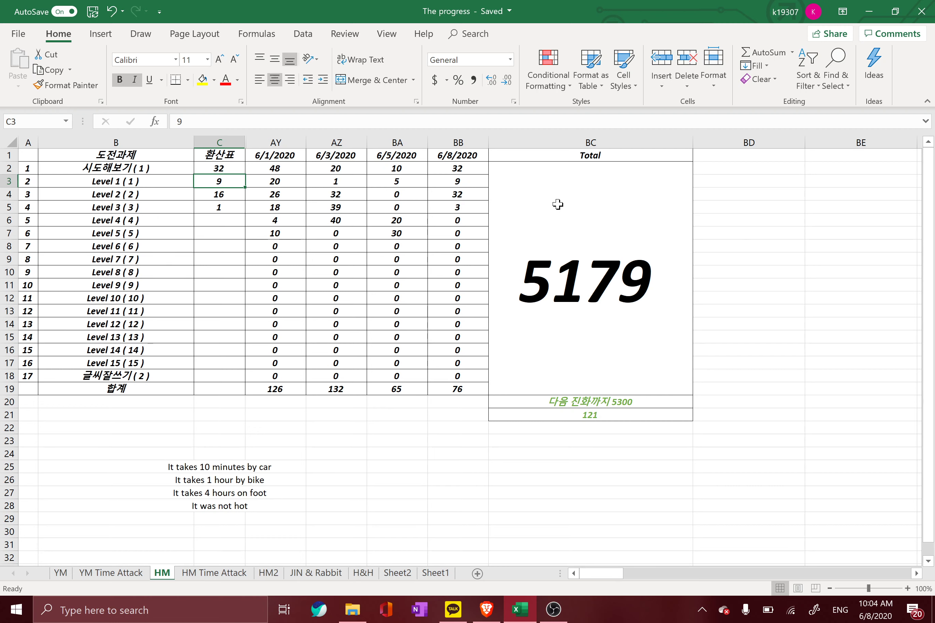
{"action": "key", "text": "Up"}
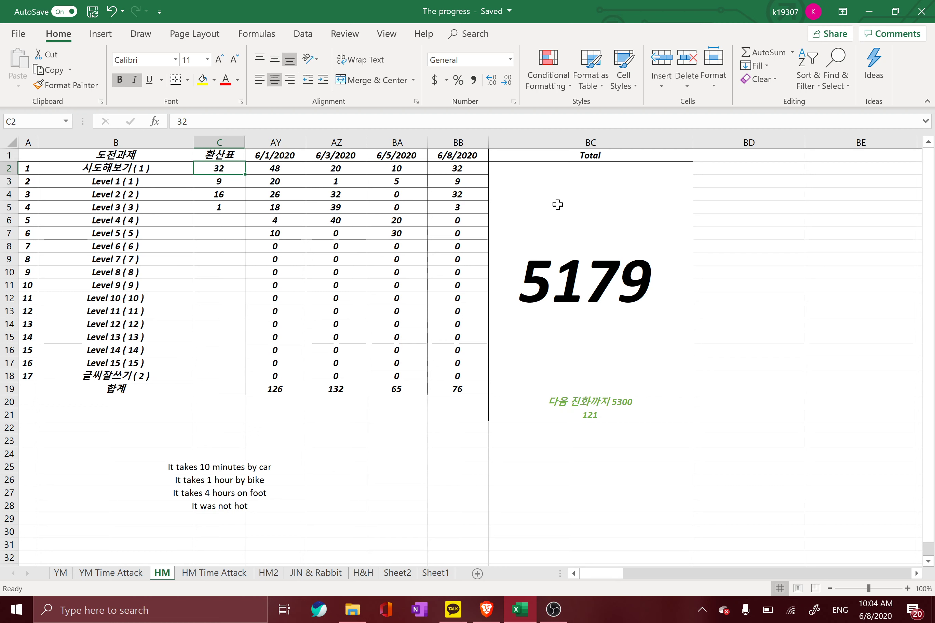
{"action": "type", "text": "33"}
{"action": "key", "text": "Return"}
{"action": "key", "text": "Down"}
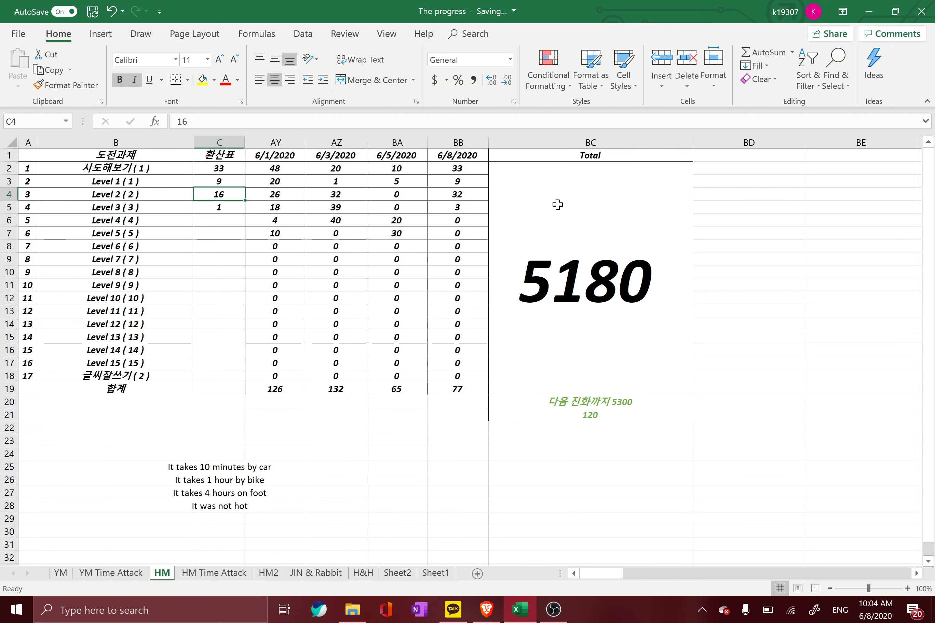
{"action": "type", "text": "17"}
{"action": "key", "text": "Return"}
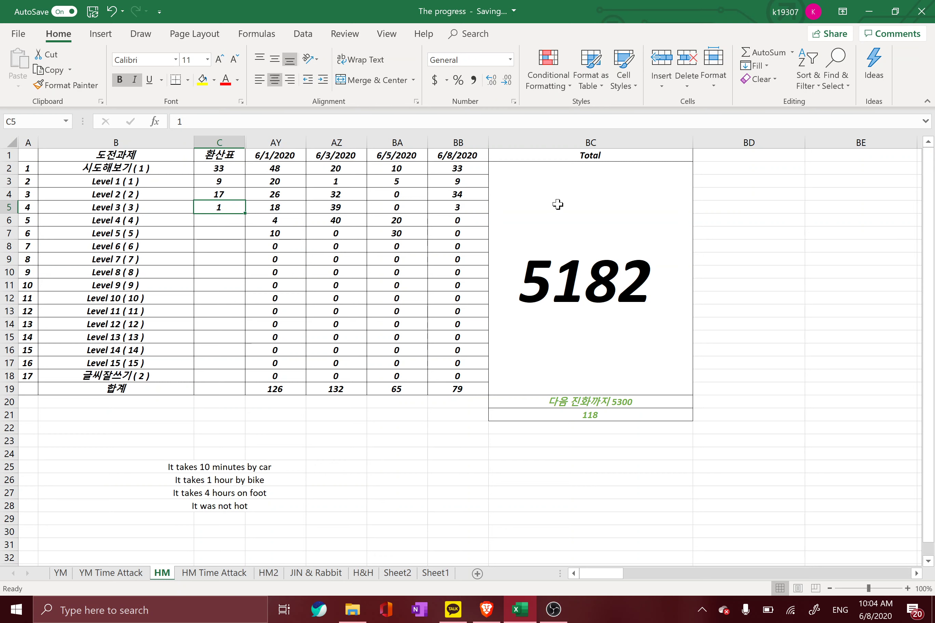
- Set the 환산표 values to 34 for 시도해보기 (C2) and 18 for Level 2 (C4)
{"action": "key", "text": "Up"}
{"action": "key", "text": "Up"}
{"action": "key", "text": "Up"}
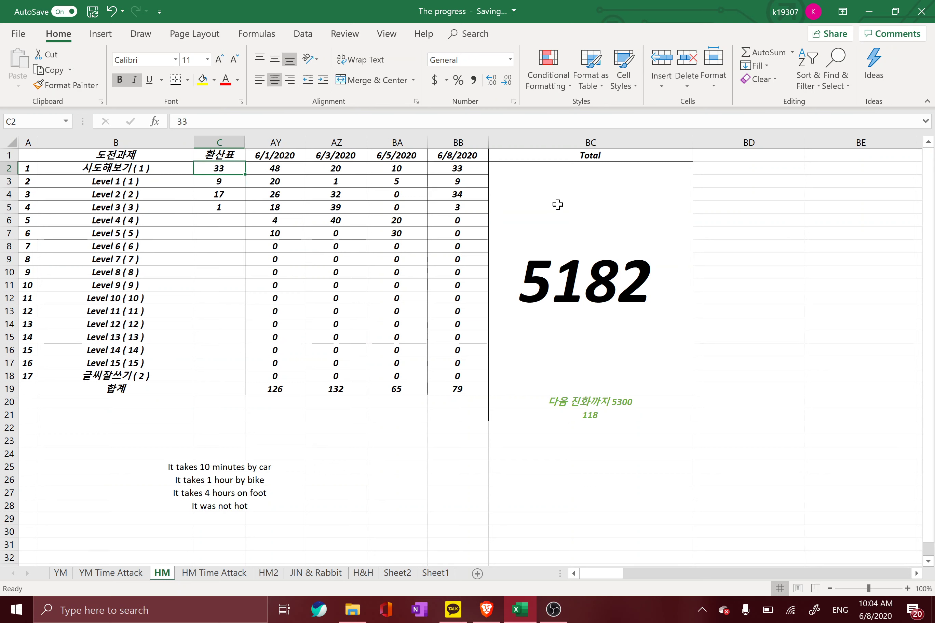
{"action": "type", "text": "34"}
{"action": "key", "text": "Return"}
{"action": "key", "text": "Down"}
{"action": "key", "text": "Left"}
{"action": "key", "text": "Right"}
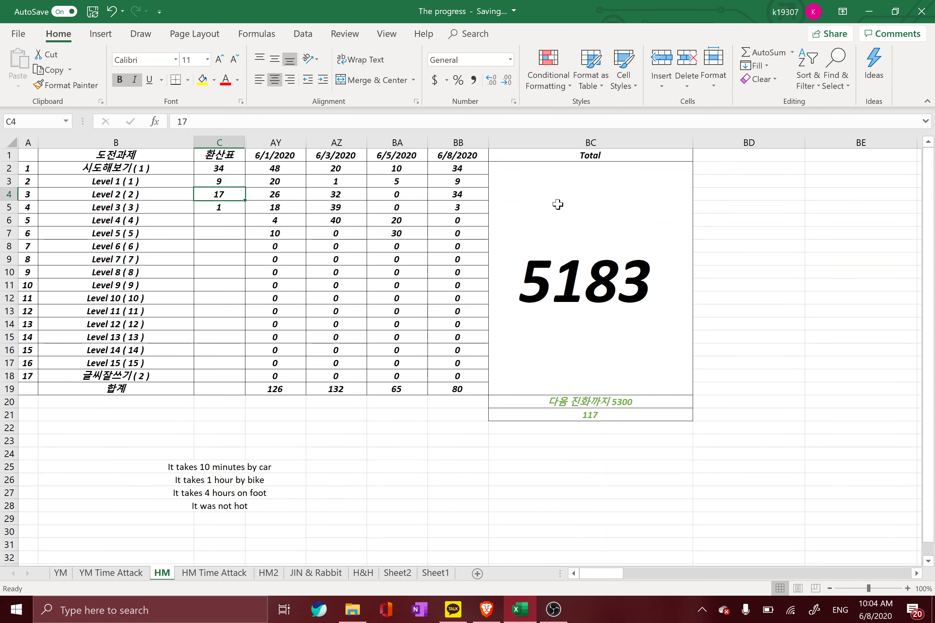
{"action": "type", "text": "18"}
{"action": "key", "text": "Return"}
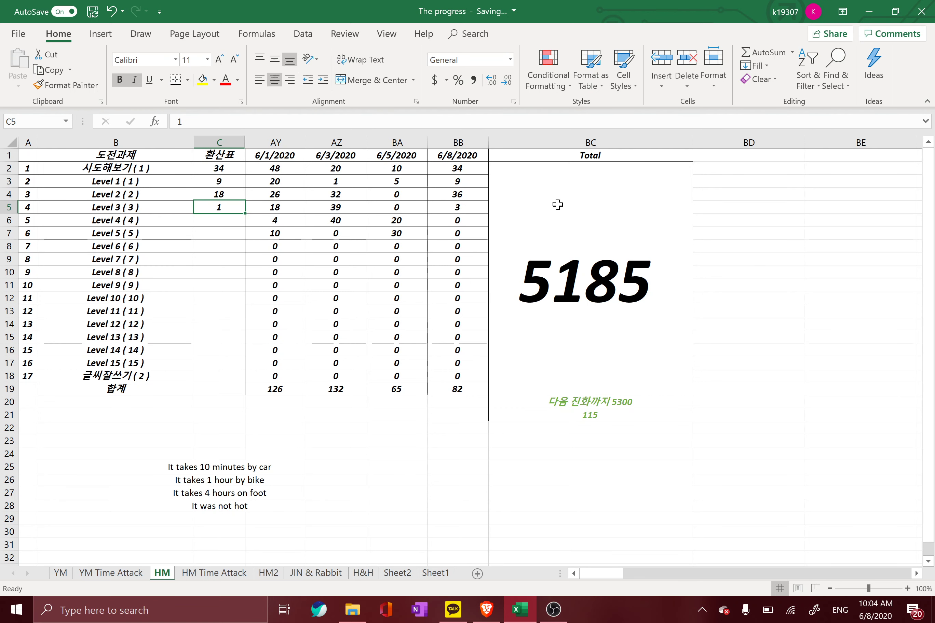
- Set the 환산표 values to 35 for 시도해보기 (C2) and 19 for Level 2 (C4)
{"action": "key", "text": "Up"}
{"action": "key", "text": "Up"}
{"action": "key", "text": "Up"}
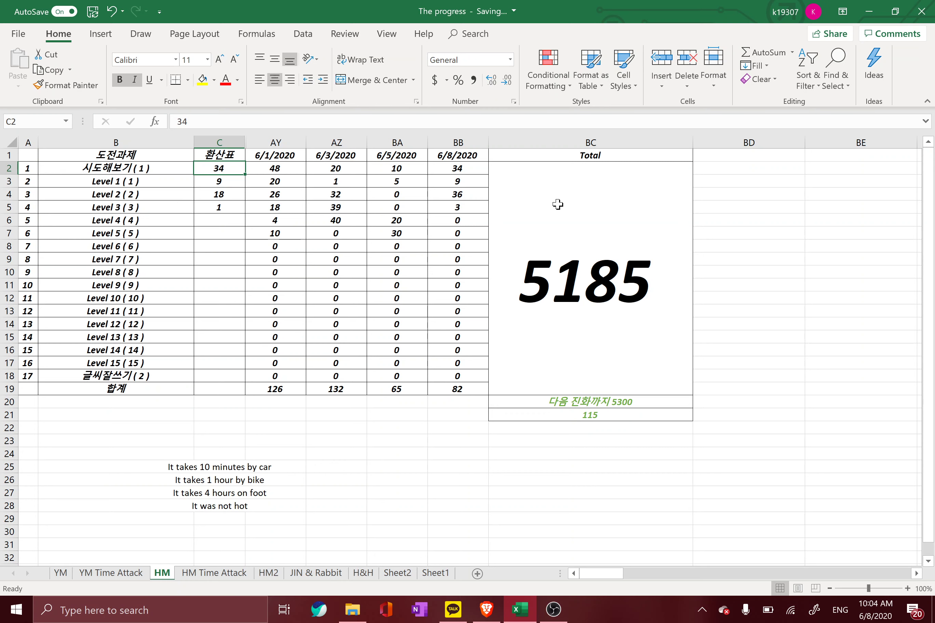
{"action": "type", "text": "35"}
{"action": "key", "text": "Return"}
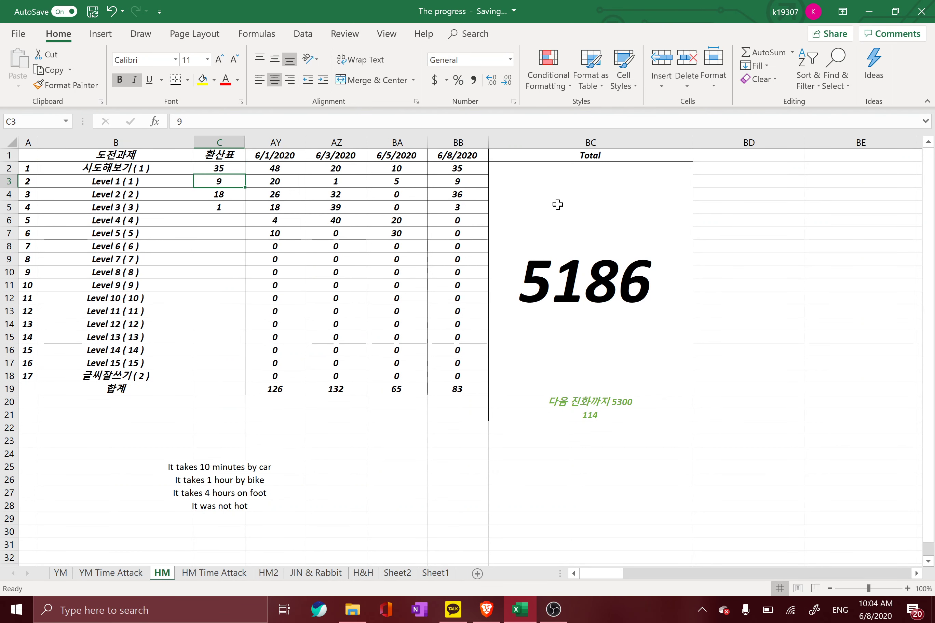
{"action": "key", "text": "Return"}
{"action": "type", "text": "19"}
{"action": "key", "text": "Return"}
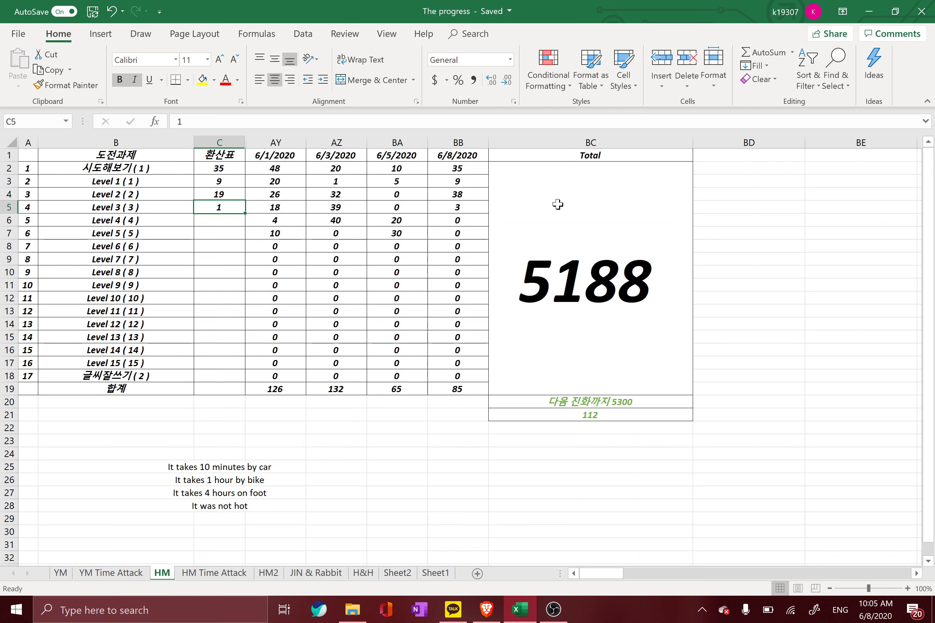
- Set the 환산표 values to 36 for 시도해보기 (C2) and 20 for Level 2 (C4)
{"action": "key", "text": "Up"}
{"action": "key", "text": "Up"}
{"action": "key", "text": "Up"}
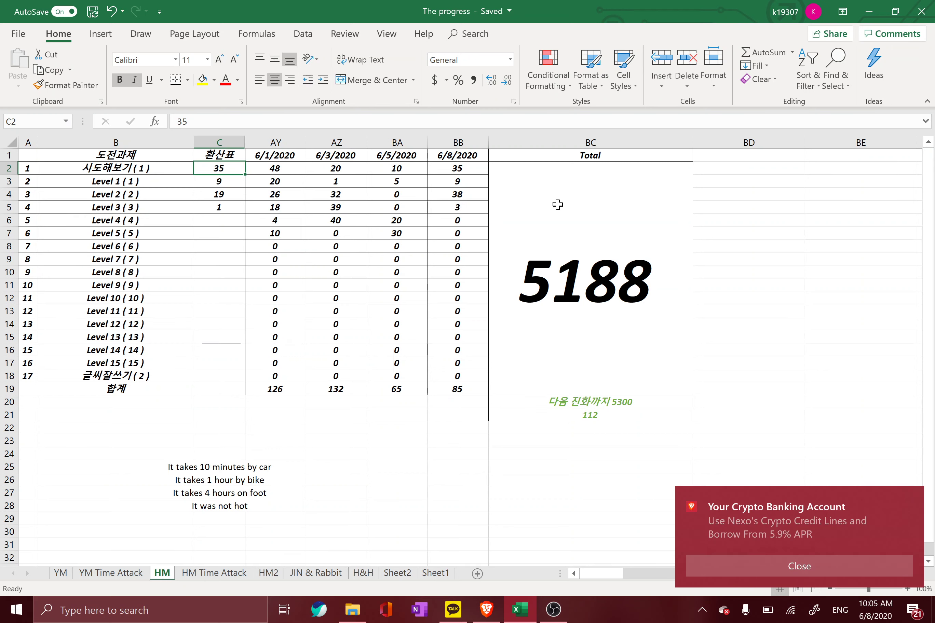
{"action": "type", "text": "36"}
{"action": "key", "text": "Down"}
{"action": "key", "text": "Down"}
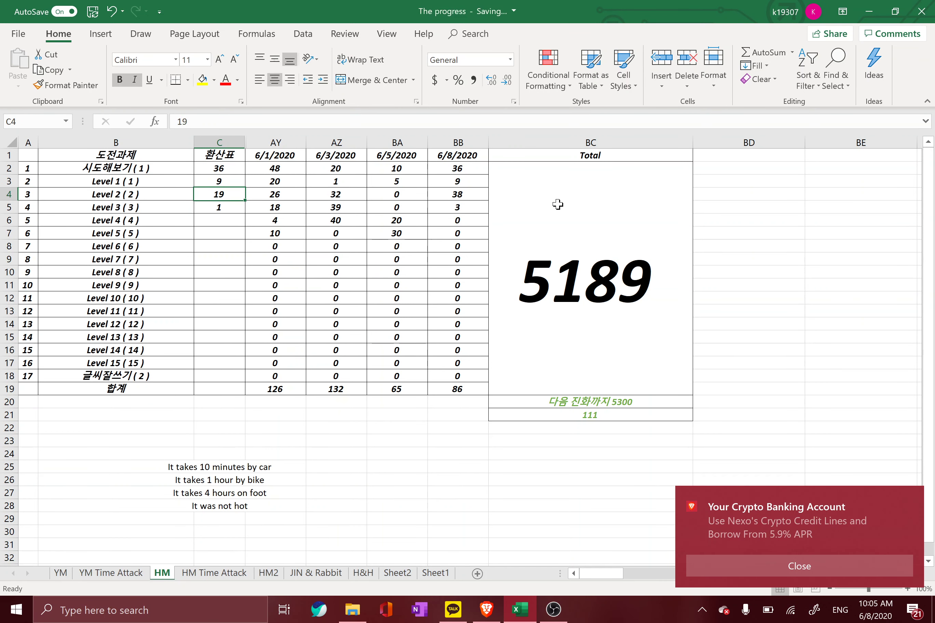
{"action": "type", "text": "20"}
{"action": "key", "text": "Return"}
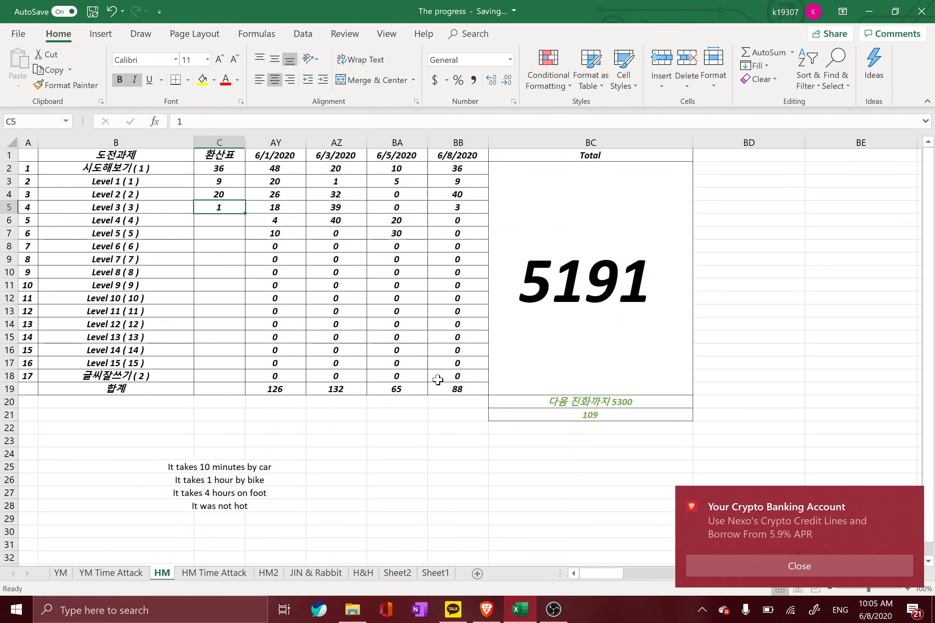
- Check the 합계 cells for 6/8/2020 (BB19) and 6/5/2020 (BA19), and switch to OneNote for Windows 10
{"action": "left_click", "coordinate": [459, 389]}
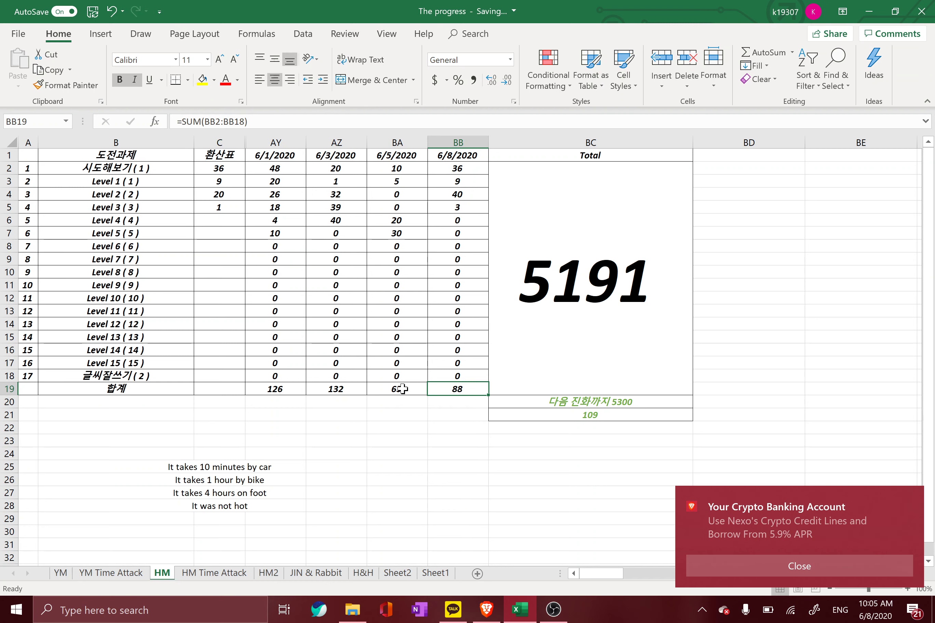
{"action": "left_click", "coordinate": [402, 389]}
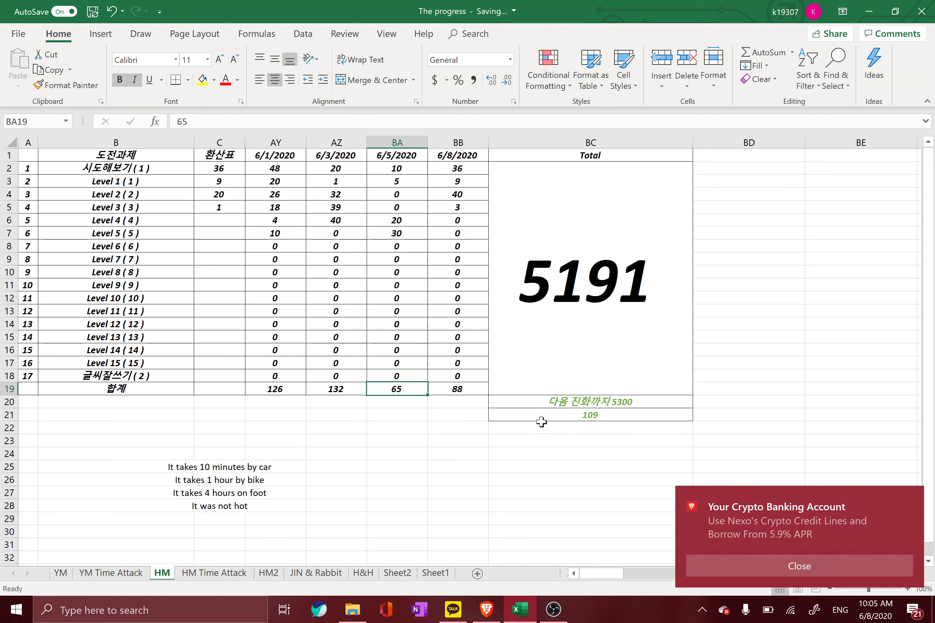
{"action": "left_click", "coordinate": [413, 621]}
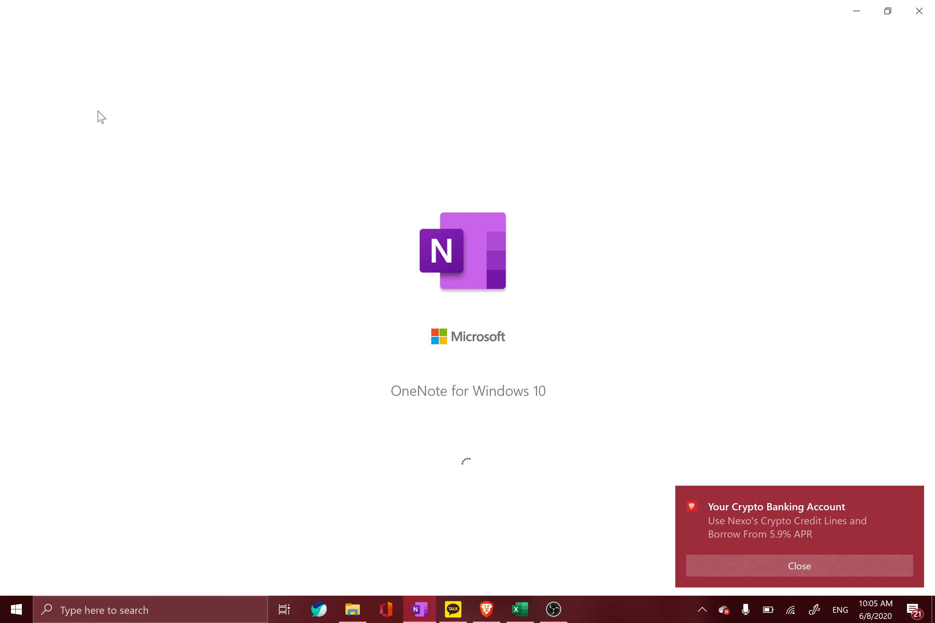
- Open the HM student's section of the Work notebook and hide the section and page list
{"action": "left_click", "coordinate": [700, 561]}
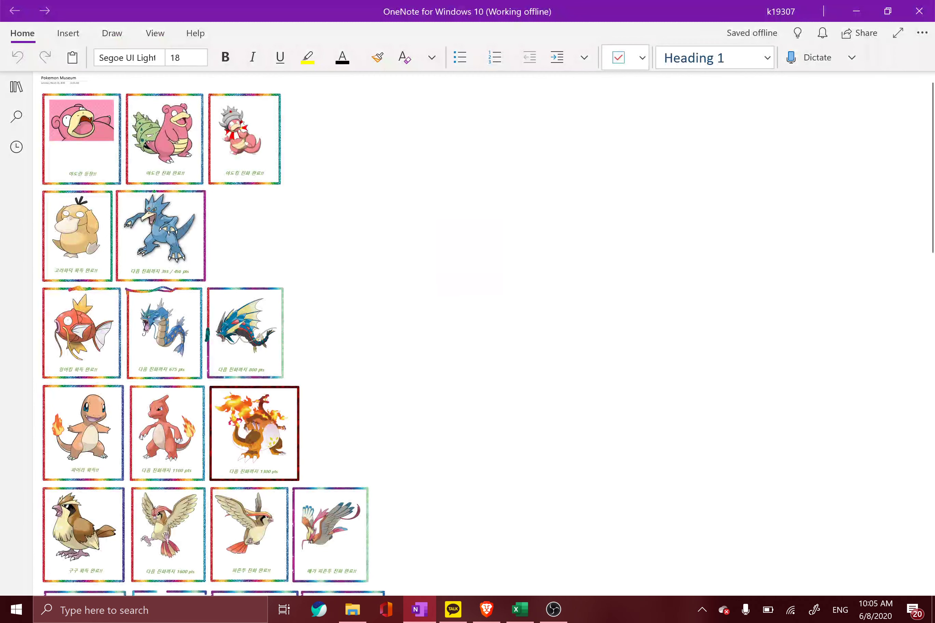
{"action": "left_click", "coordinate": [15, 89]}
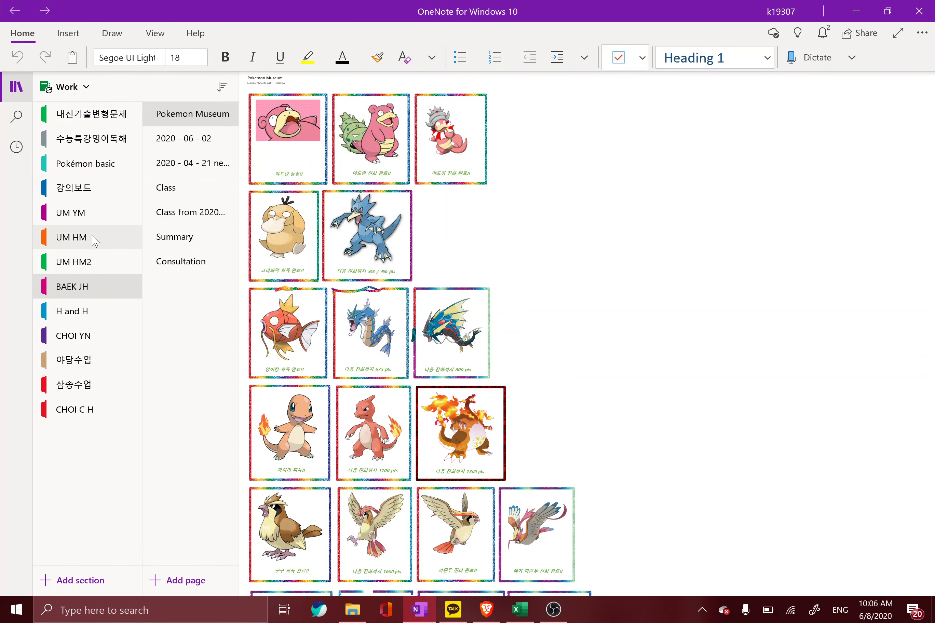
{"action": "left_click", "coordinate": [85, 264]}
{"action": "left_click", "coordinate": [84, 238]}
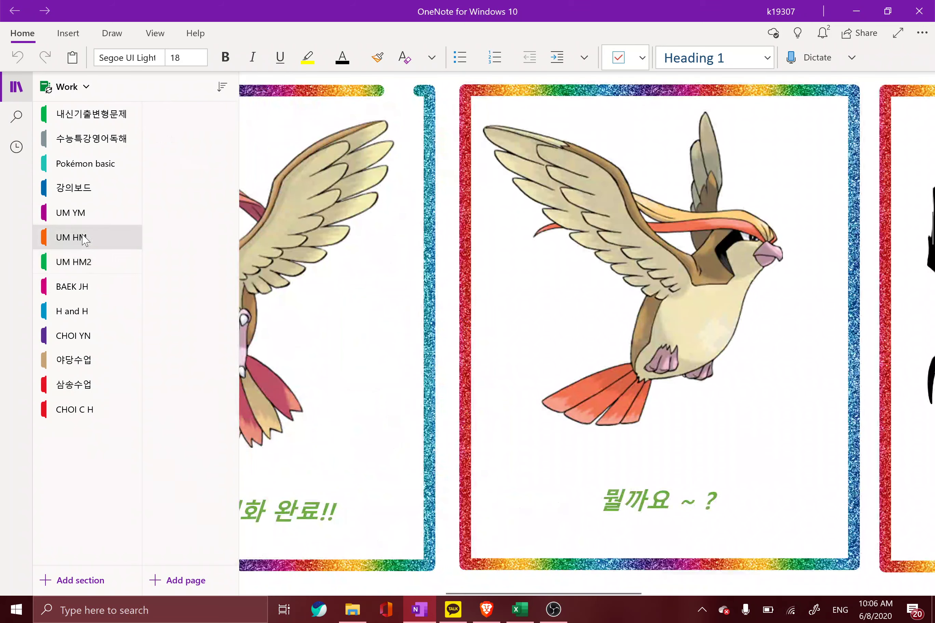
{"action": "left_click", "coordinate": [20, 96]}
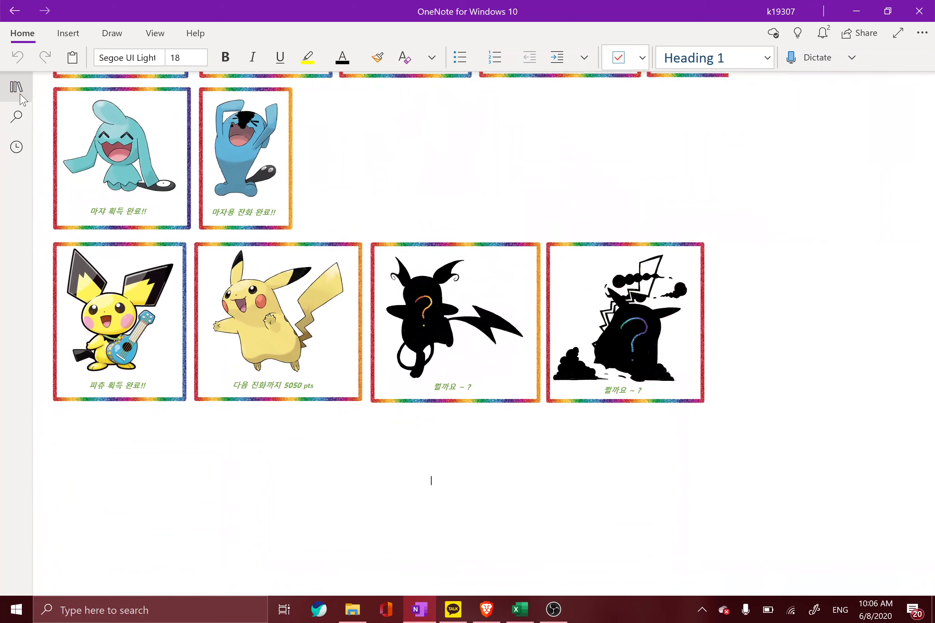
- Examine the Pokémon cards and the points needed for each evolution, down to the Pikachu row
{"action": "scroll", "coordinate": [483, 322], "scroll_direction": "up", "scroll_amount": 3}
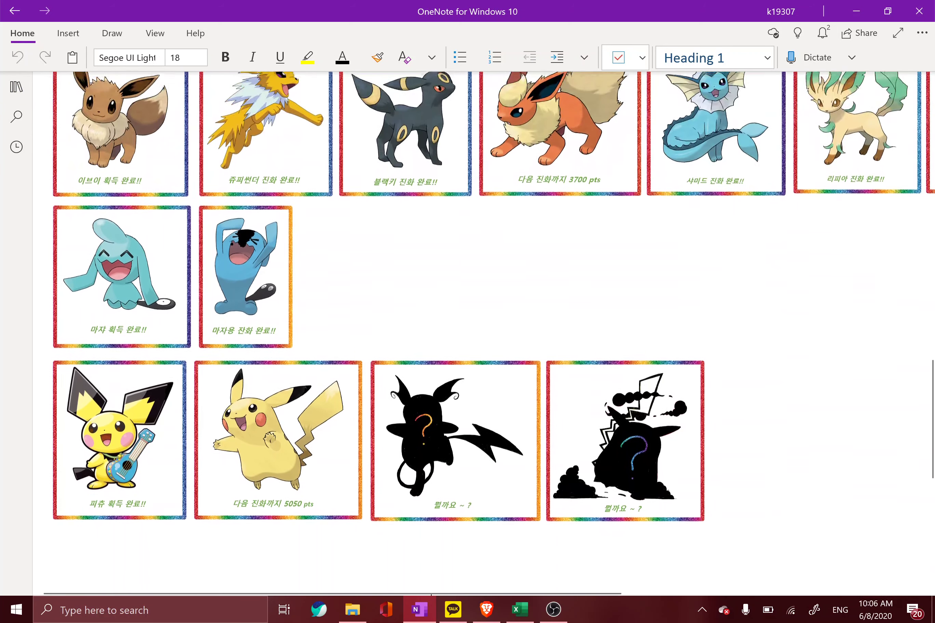
{"action": "scroll", "coordinate": [483, 305], "scroll_direction": "down", "scroll_amount": 2}
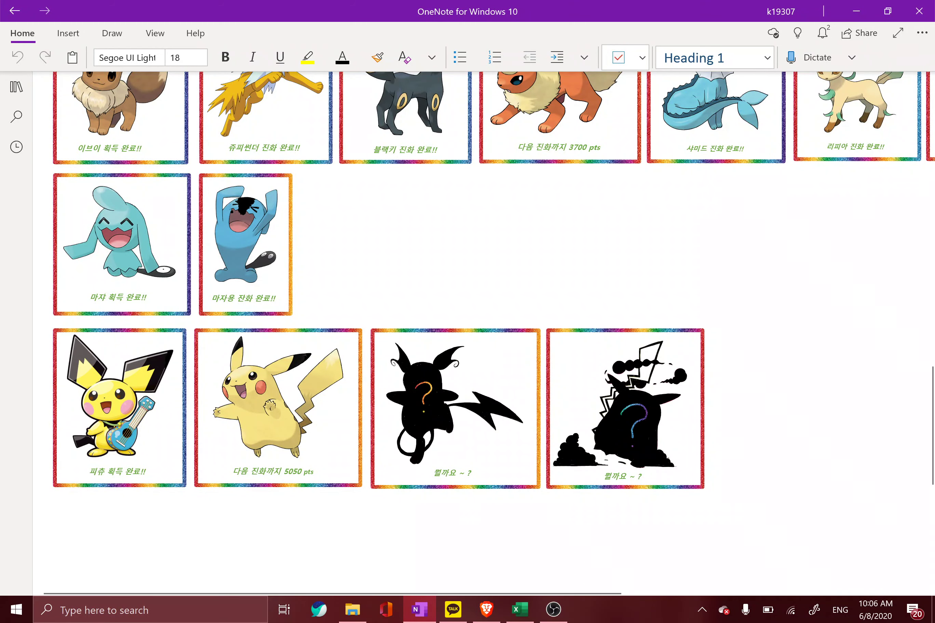
{"action": "scroll", "coordinate": [467, 334], "scroll_direction": "up", "scroll_amount": 10}
{"action": "scroll", "coordinate": [431, 576], "scroll_direction": "down", "scroll_amount": 15}
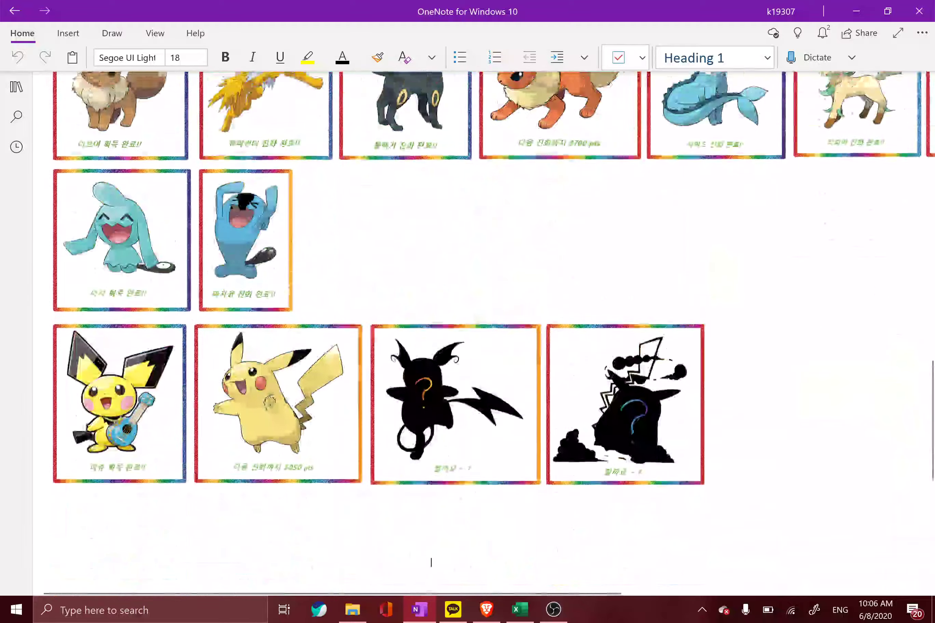
{"action": "scroll", "coordinate": [494, 320], "scroll_direction": "down", "scroll_amount": 3}
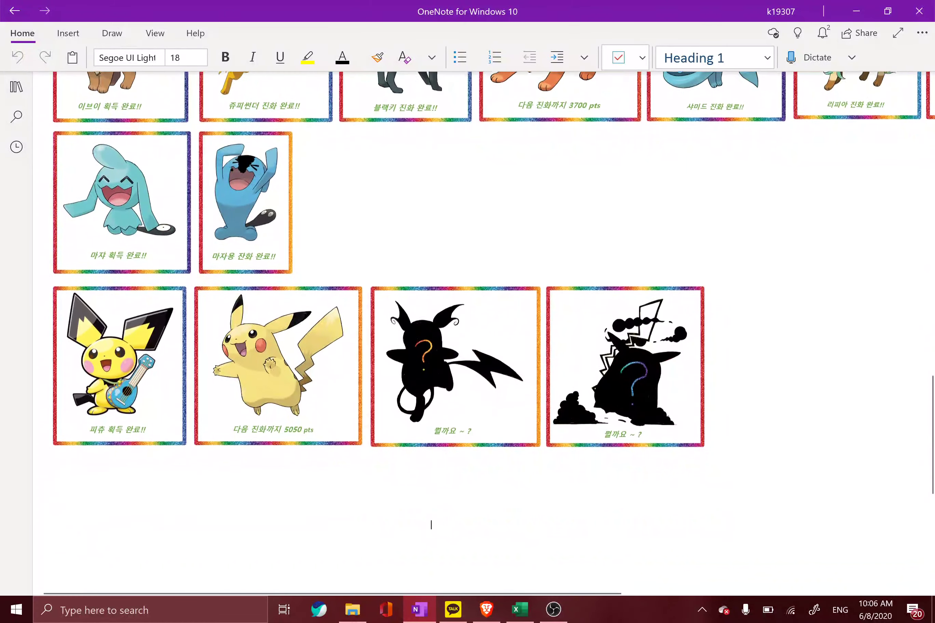
{"action": "scroll", "coordinate": [431, 516], "scroll_direction": "up", "scroll_amount": 10}
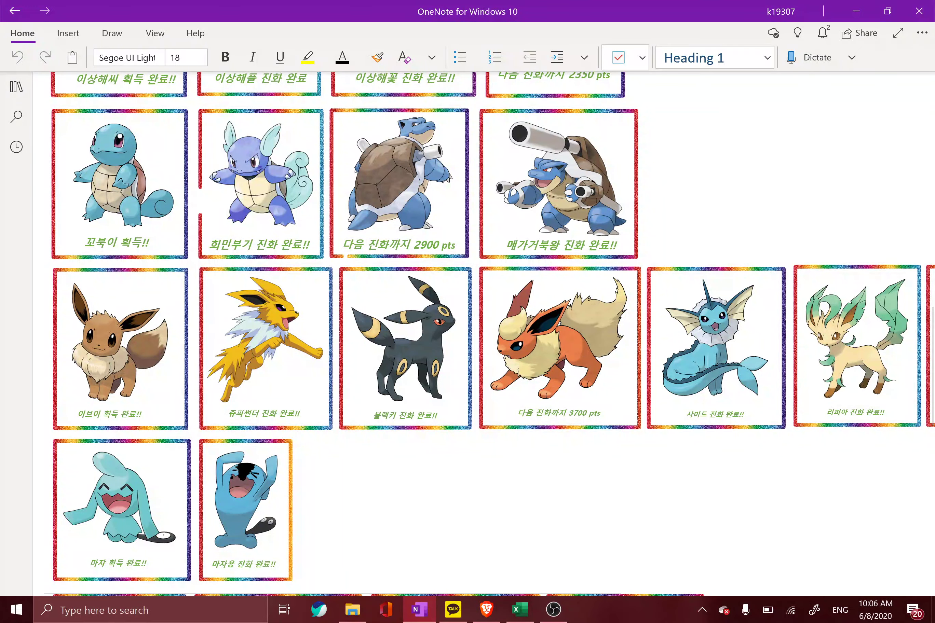
{"action": "scroll", "coordinate": [431, 539], "scroll_direction": "down", "scroll_amount": 10}
{"action": "scroll", "coordinate": [431, 539], "scroll_direction": "down", "scroll_amount": 2}
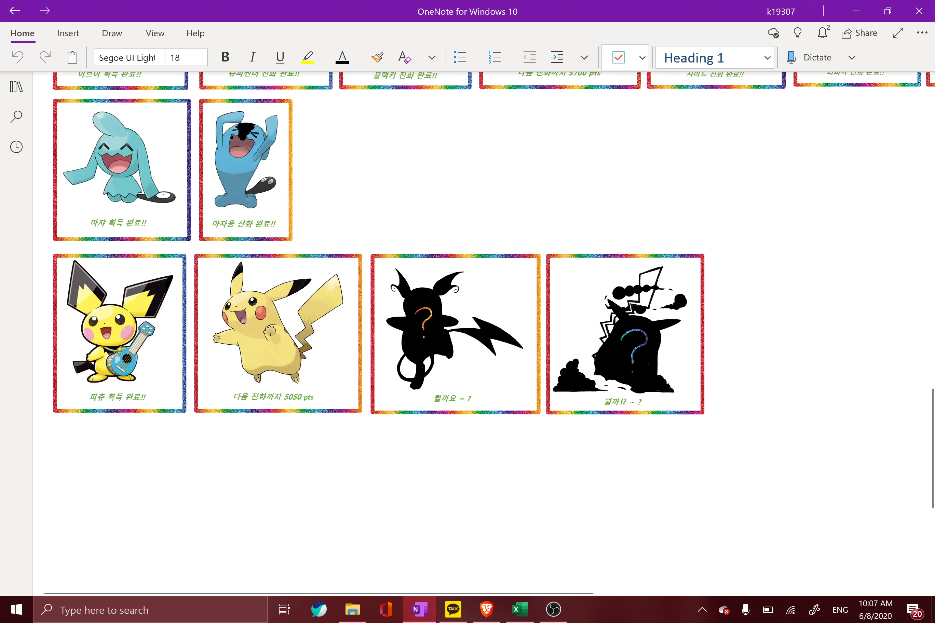
{"action": "left_click", "coordinate": [243, 129]}
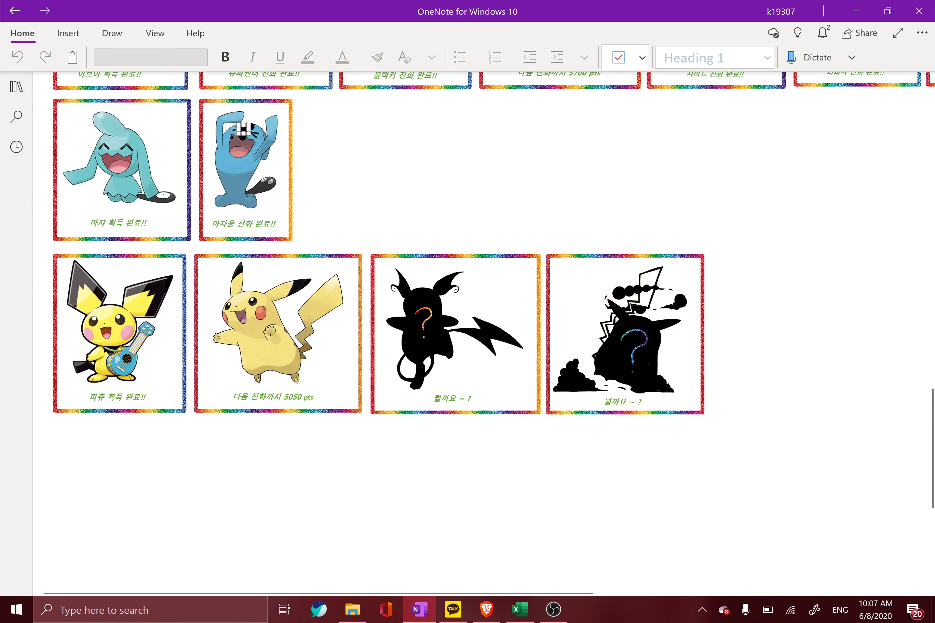
{"action": "left_click", "coordinate": [281, 513]}
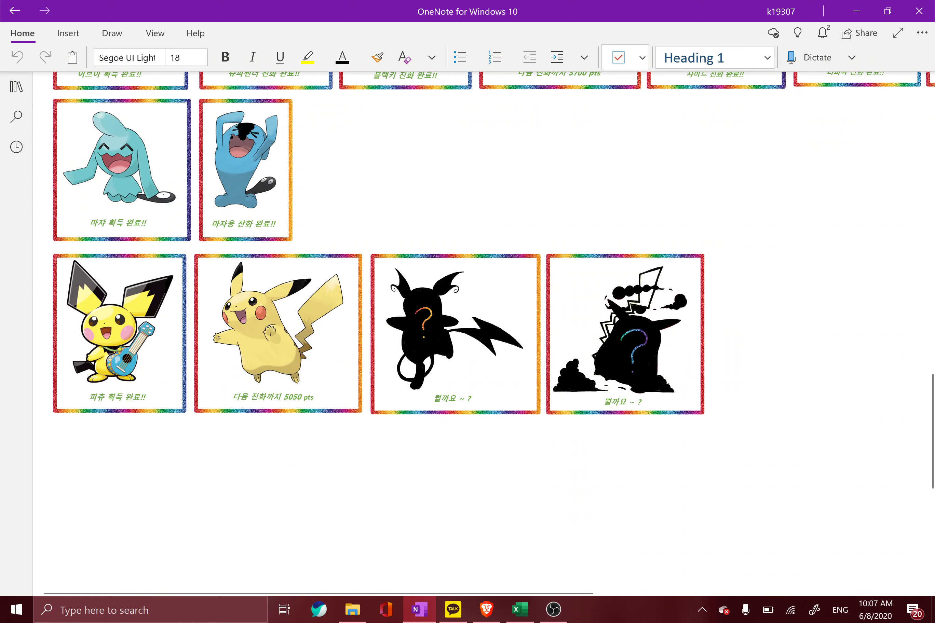
- Switch back to the HM sheet of The progress workbook in Excel
{"action": "left_click", "coordinate": [420, 609]}
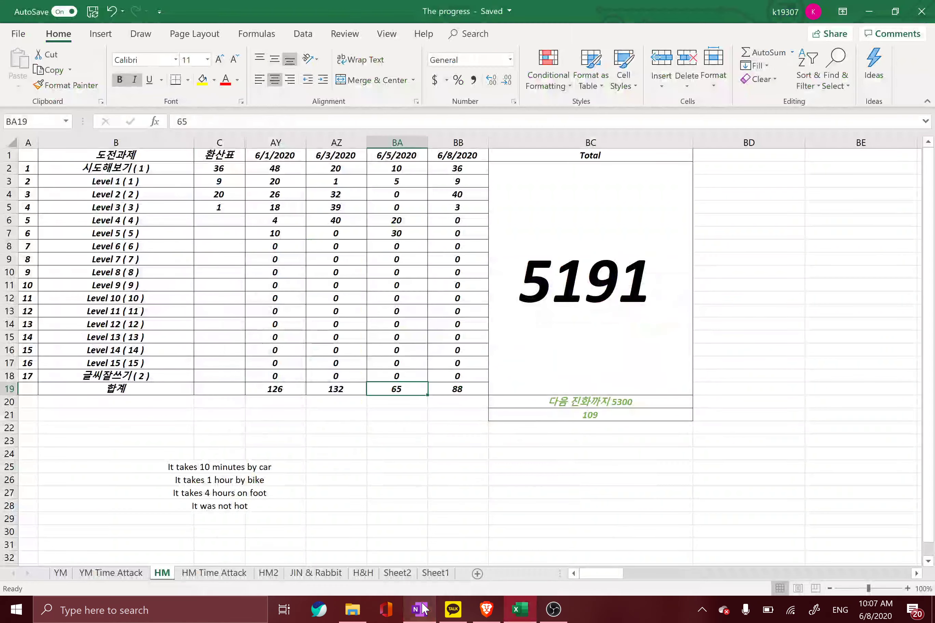
{"action": "left_click", "coordinate": [288, 479]}
{"action": "left_click", "coordinate": [204, 459]}
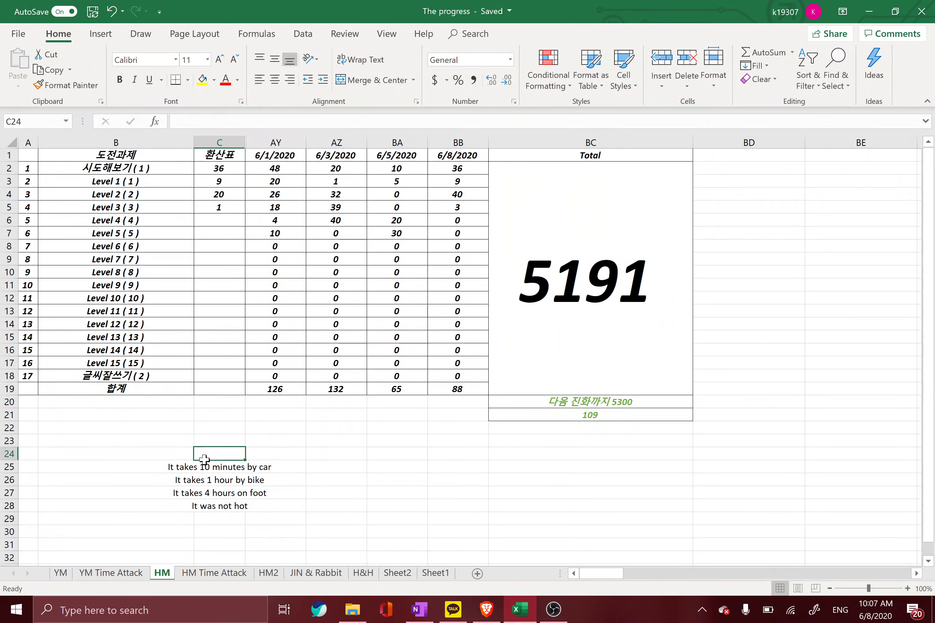
{"action": "left_click", "coordinate": [218, 468]}
{"action": "left_click", "coordinate": [393, 430]}
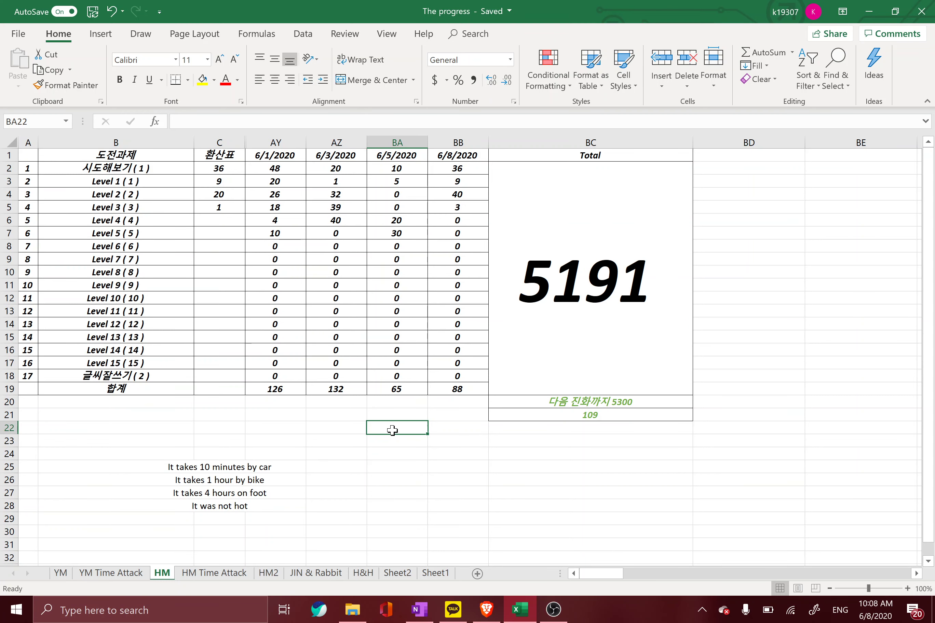
- Set the 환산표 values to 37 for 시도해보기 (C2) and 21 for Level 2 (C4)
{"action": "key", "text": "Up"}
{"action": "key", "text": "Up"}
{"action": "key", "text": "Up"}
{"action": "key", "text": "Left"}
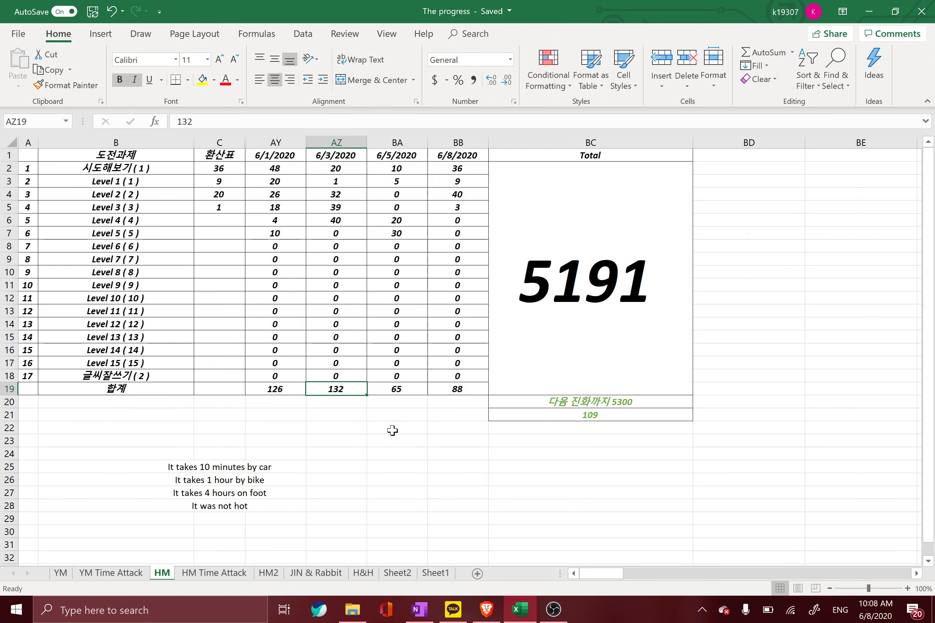
{"action": "key", "text": "Up"}
{"action": "key", "text": "Up"}
{"action": "key", "text": "Up"}
{"action": "key", "text": "Up"}
{"action": "key", "text": "Up"}
{"action": "key", "text": "Up"}
{"action": "key", "text": "Up"}
{"action": "key", "text": "Up"}
{"action": "key", "text": "Up"}
{"action": "key", "text": "Up"}
{"action": "key", "text": "Up"}
{"action": "key", "text": "Up"}
{"action": "key", "text": "Up"}
{"action": "key", "text": "Up"}
{"action": "key", "text": "Up"}
{"action": "key", "text": "Up"}
{"action": "key", "text": "Left"}
{"action": "key", "text": "Up"}
{"action": "key", "text": "Left"}
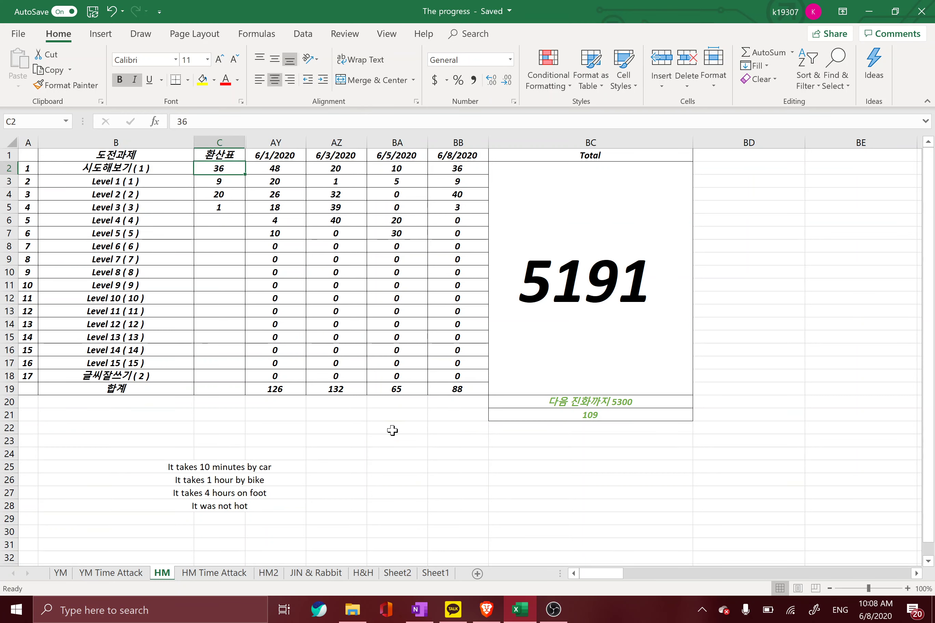
{"action": "type", "text": "37"}
{"action": "key", "text": "Return"}
{"action": "key", "text": "Down"}
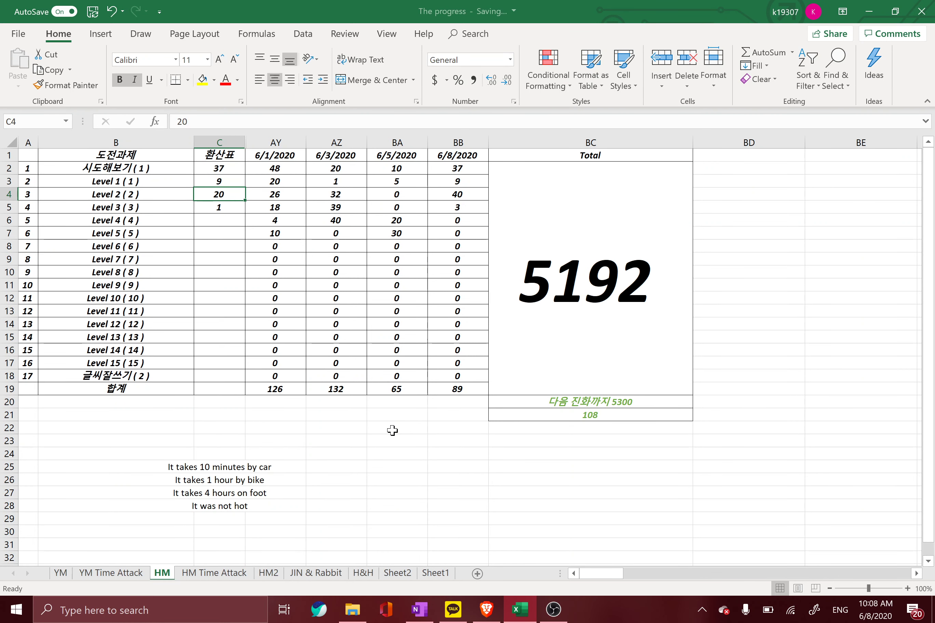
{"action": "type", "text": "21"}
{"action": "key", "text": "Return"}
{"action": "key", "text": "Down"}
{"action": "key", "text": "Down"}
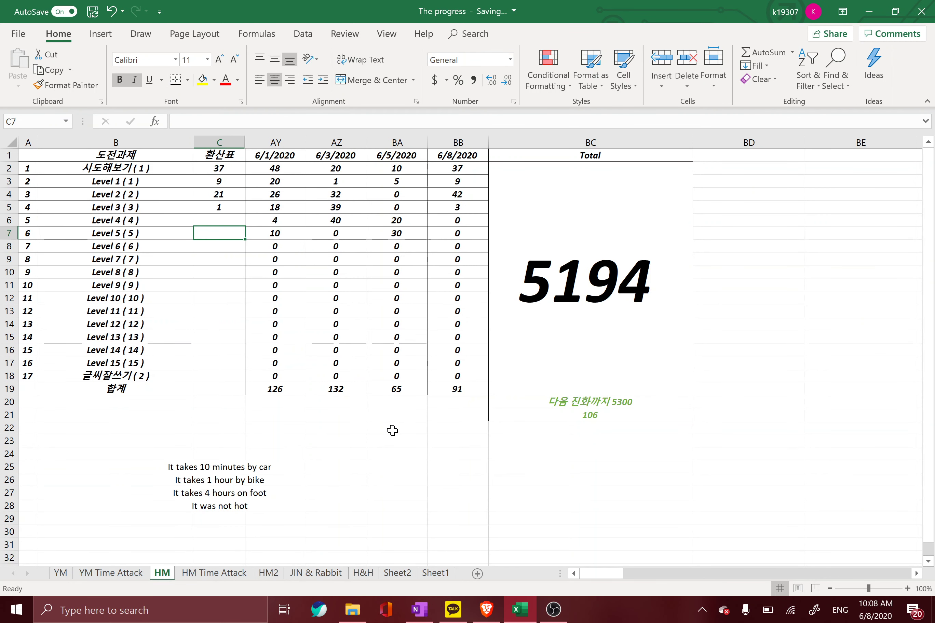
{"action": "key", "text": "Up"}
{"action": "key", "text": "Up"}
{"action": "key", "text": "Up"}
{"action": "key", "text": "Down"}
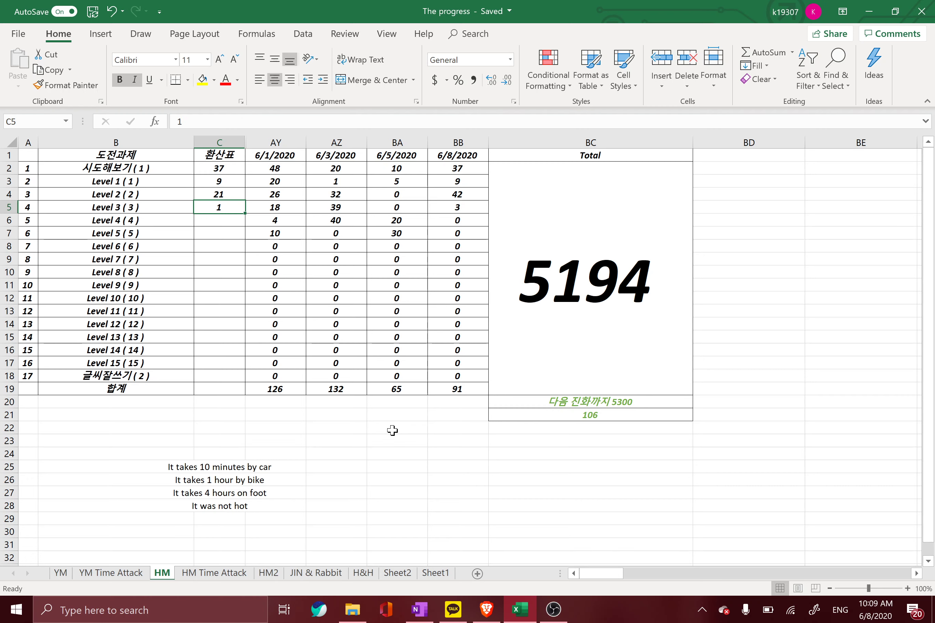
- Set the 환산표 value for 시도해보기 (C2) to 38
{"action": "left_click", "coordinate": [217, 169]}
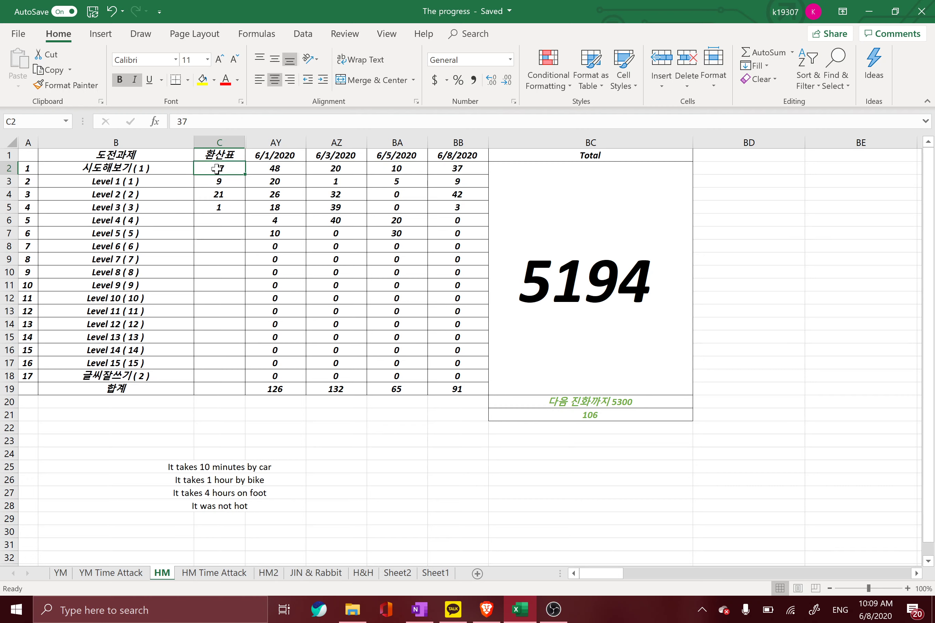
{"action": "type", "text": "38"}
{"action": "key", "text": "Return"}
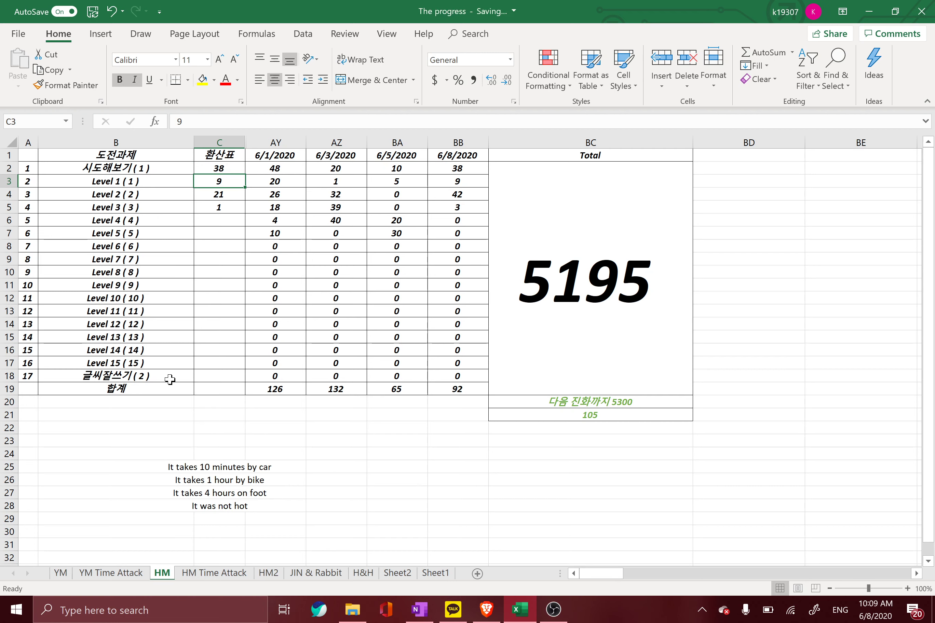
- Check the challenge list on the YM sheet and relabel challenge 17 (B18) on the HM sheet as "Pop up quiz ( 7 )"
{"action": "left_click", "coordinate": [61, 573]}
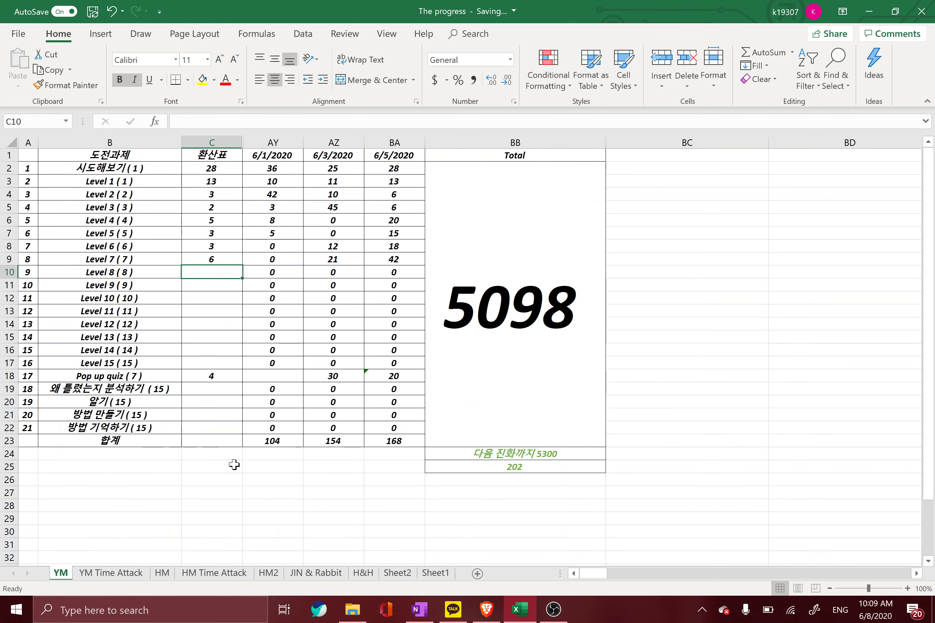
{"action": "left_click", "coordinate": [162, 573]}
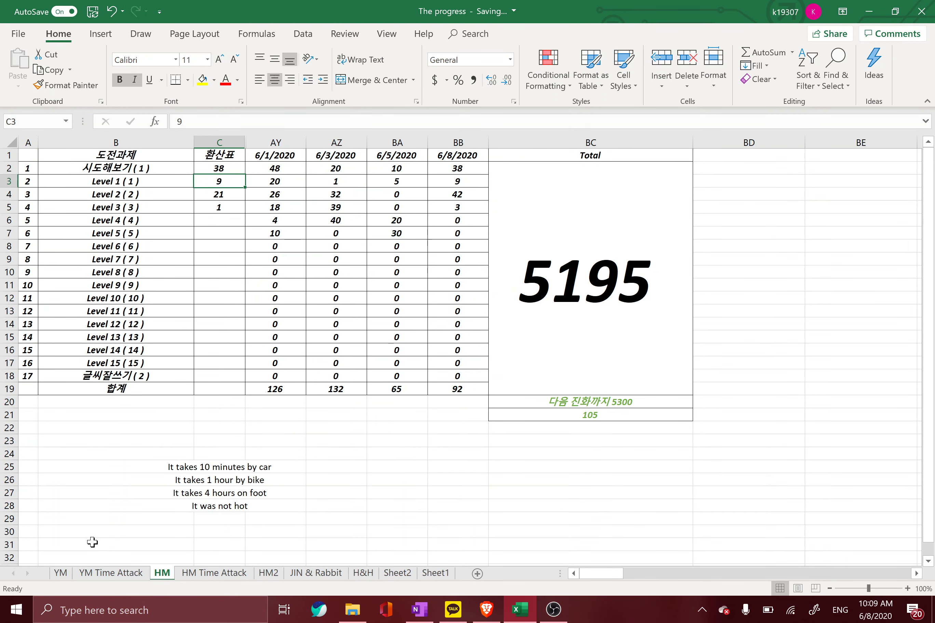
{"action": "right_click", "coordinate": [9, 376]}
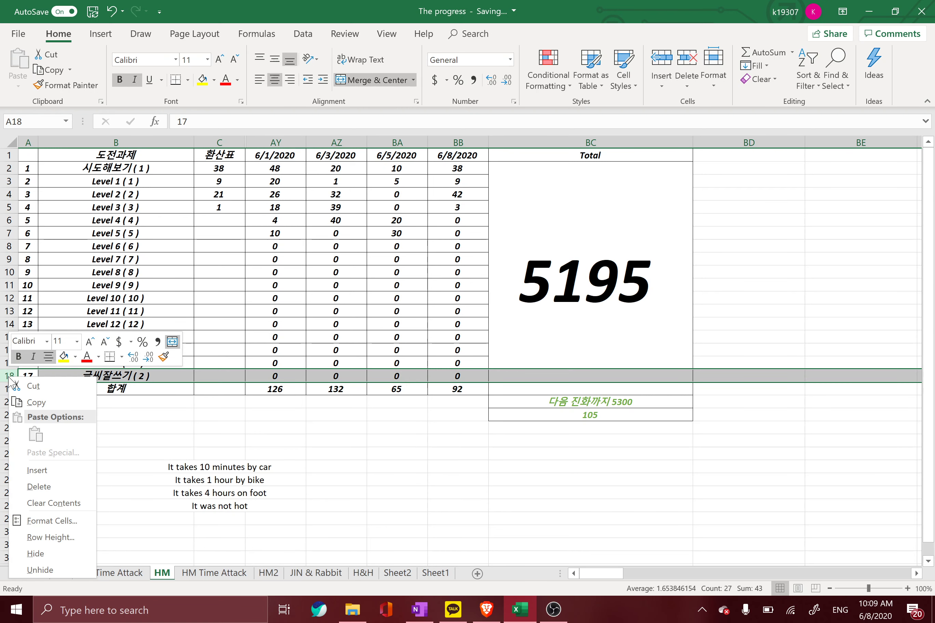
{"action": "left_click", "coordinate": [148, 375]}
{"action": "left_click", "coordinate": [148, 375]}
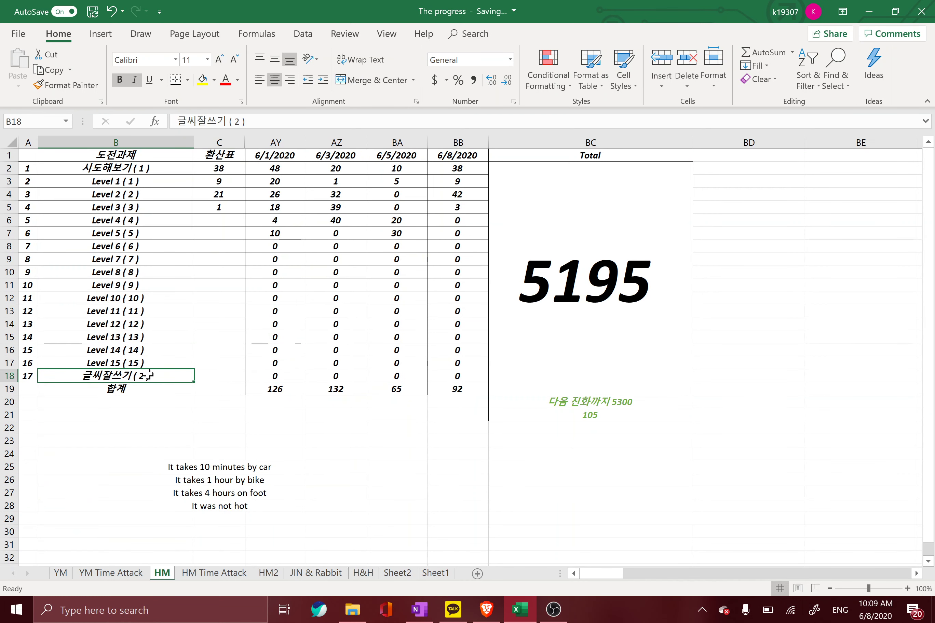
{"action": "type", "text": "P"}
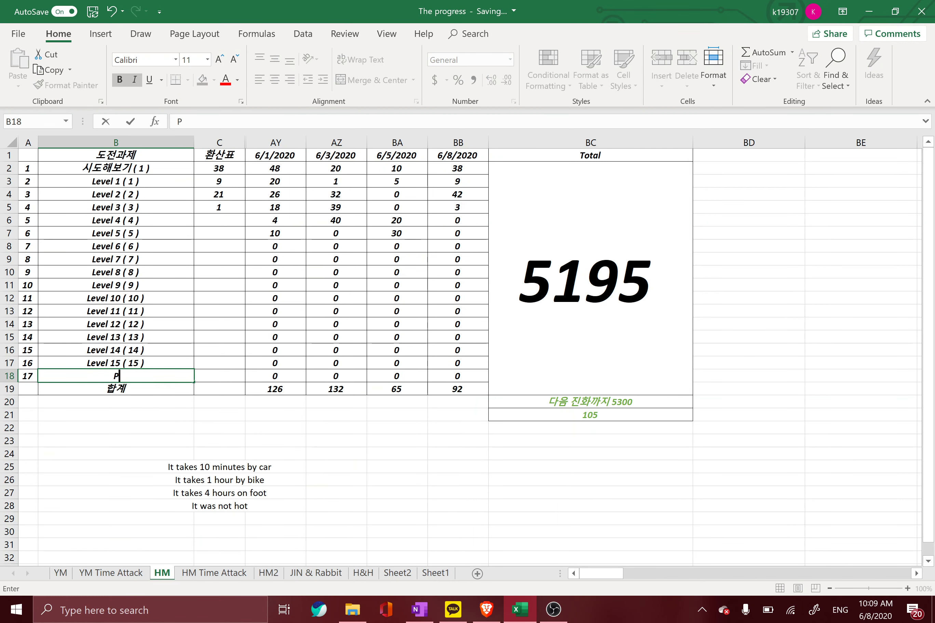
{"action": "type", "text": "op up qui"}
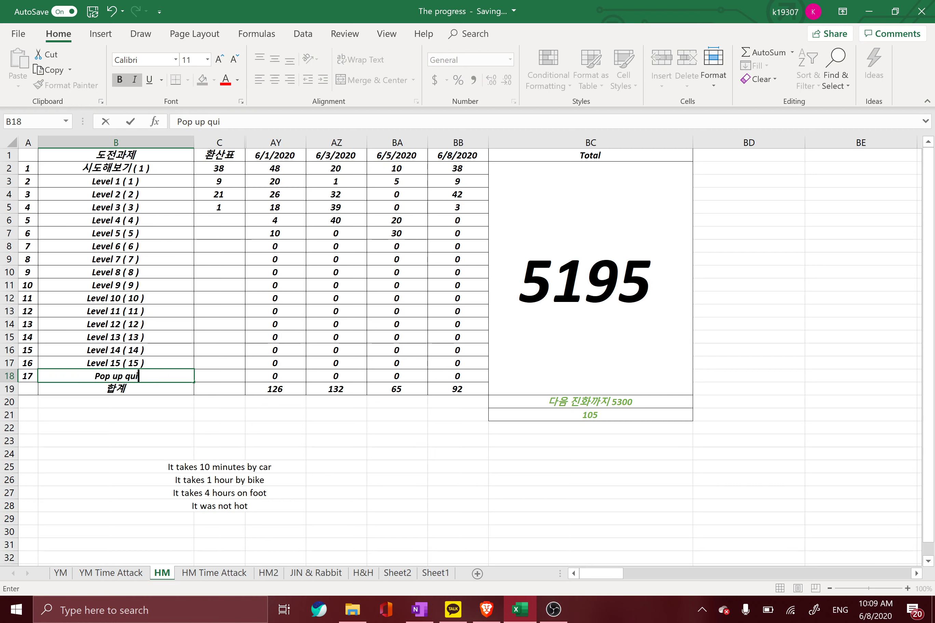
{"action": "type", "text": "z ("}
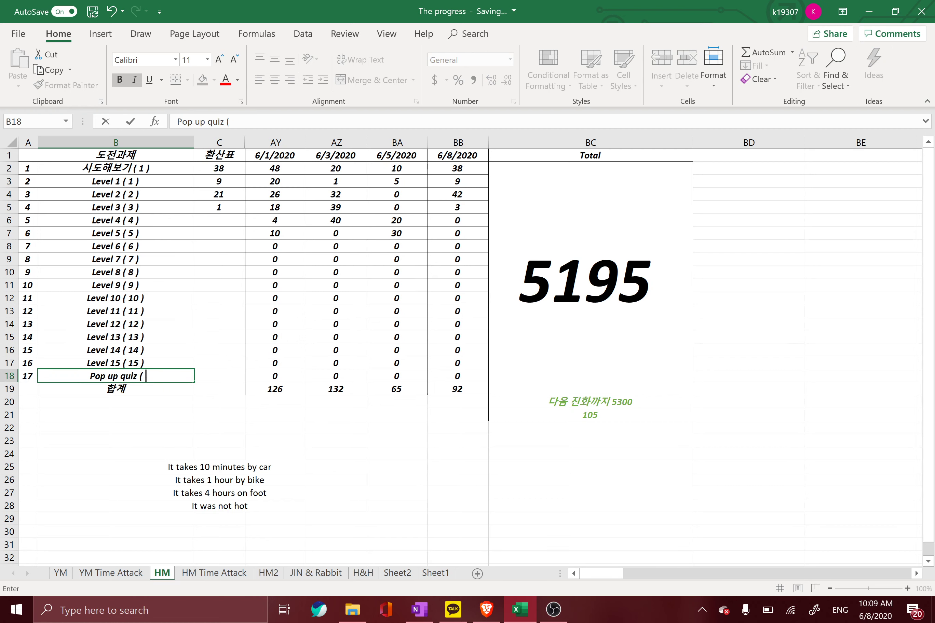
{"action": "type", "text": " 7 )"}
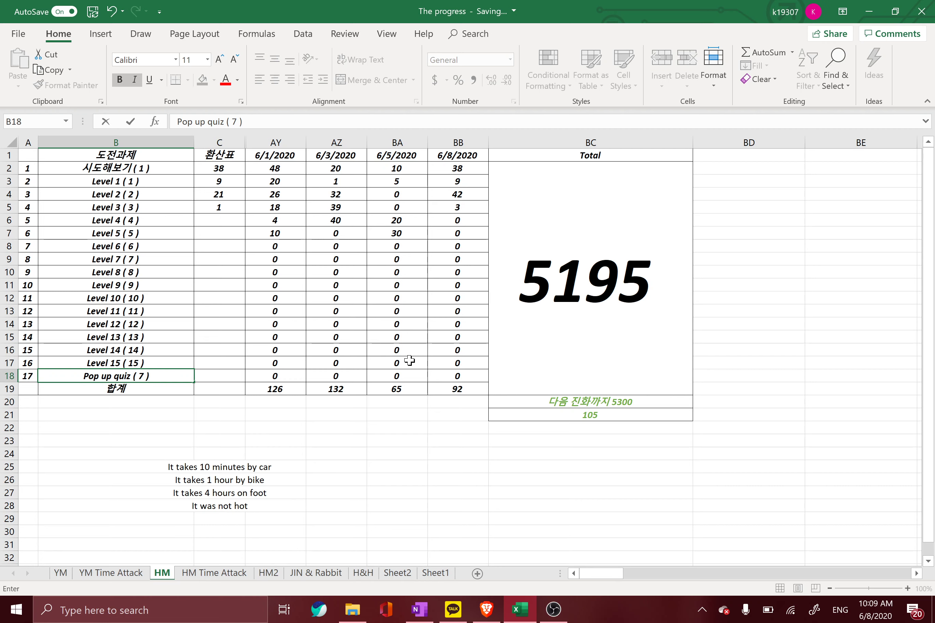
- Change the 6/8/2020 formula for the Pop up quiz (BB18) to =$C18*7
{"action": "left_click", "coordinate": [451, 375]}
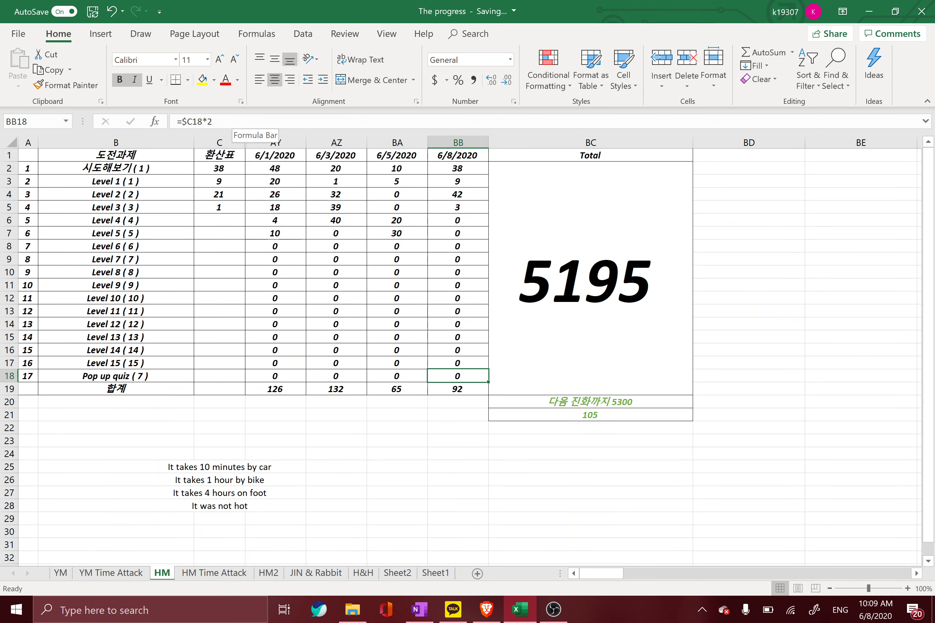
{"action": "left_click", "coordinate": [227, 122]}
{"action": "key", "text": "BackSpace"}
{"action": "type", "text": "1"}
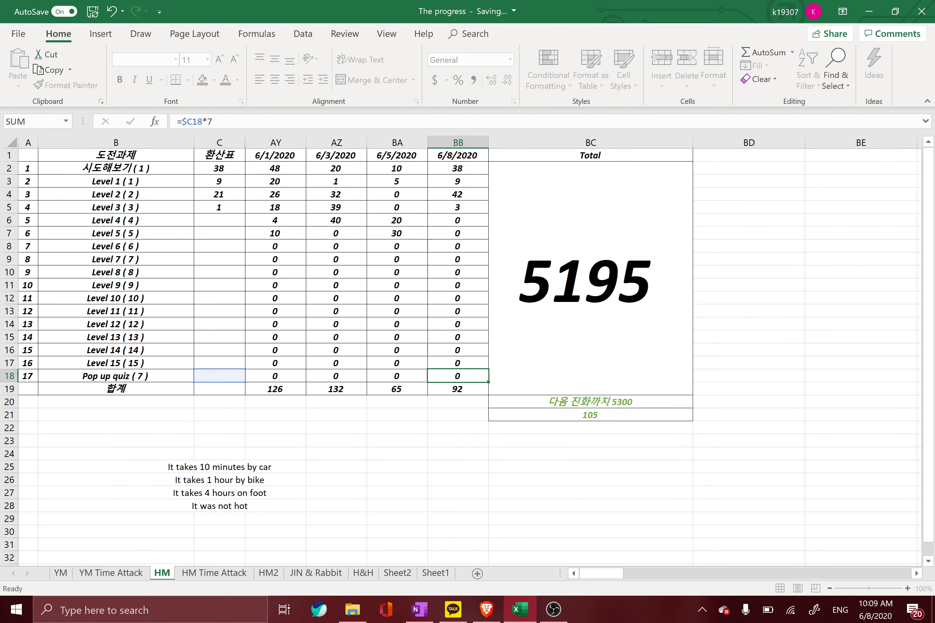
{"action": "key", "text": "Return"}
- Enter 1 as the 환산표 value for the Pop up quiz (C18)
{"action": "left_click", "coordinate": [227, 364]}
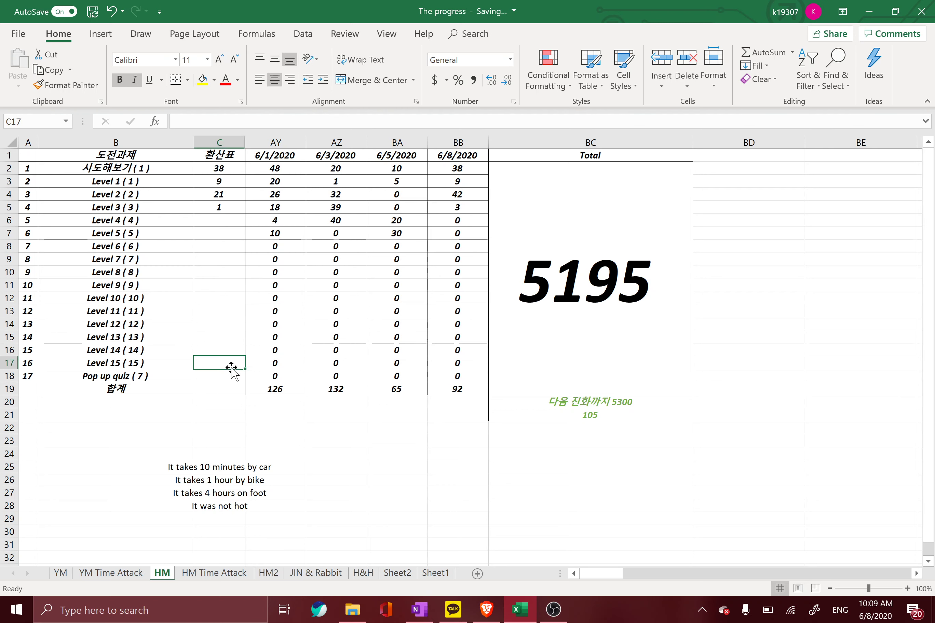
{"action": "left_click", "coordinate": [220, 375]}
{"action": "type", "text": "7"}
{"action": "key", "text": "Return"}
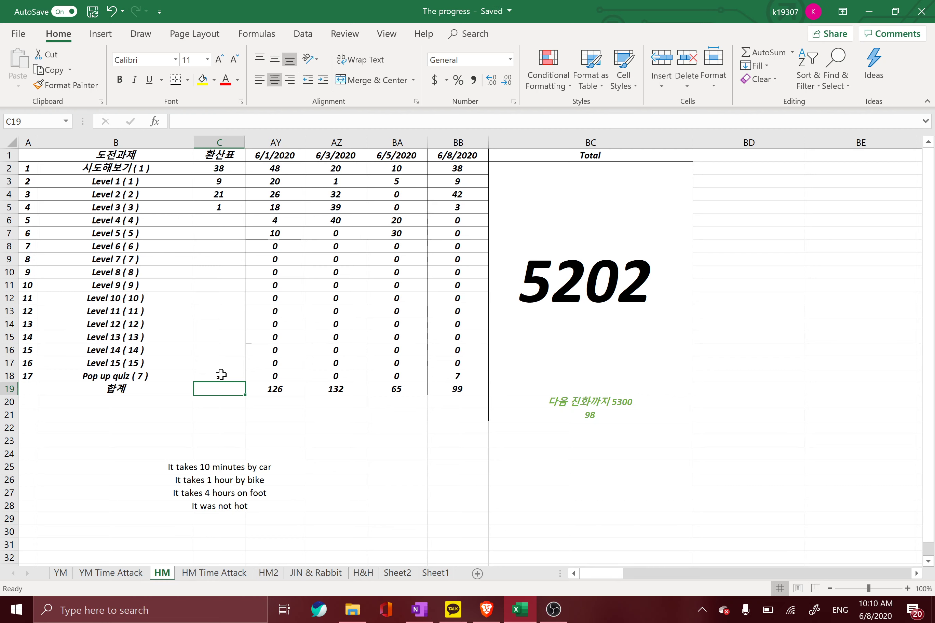
- Set the 환산표 value for the Pop up quiz (C18) to 2
{"action": "left_click", "coordinate": [221, 374]}
{"action": "type", "text": "2"}
{"action": "key", "text": "Return"}
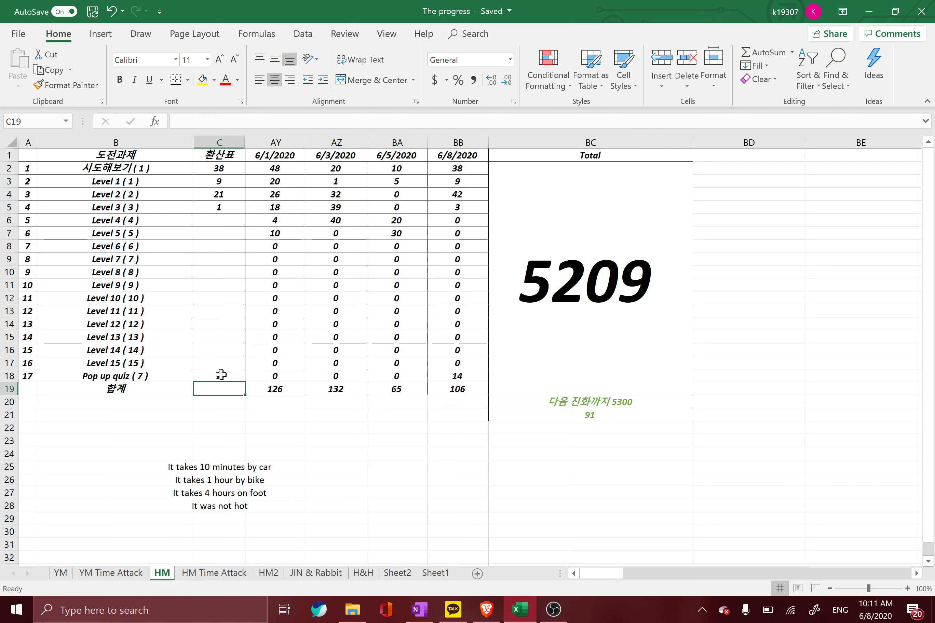
- Add the sentence "It doesn't matter" in C29, directly under the existing example sentences on the HM sheet
{"action": "key", "text": "Down"}
{"action": "key", "text": "Down"}
{"action": "key", "text": "Down"}
{"action": "key", "text": "Down"}
{"action": "key", "text": "Down"}
{"action": "key", "text": "Down"}
{"action": "key", "text": "Down"}
{"action": "key", "text": "Down"}
{"action": "key", "text": "Down"}
{"action": "key", "text": "Down"}
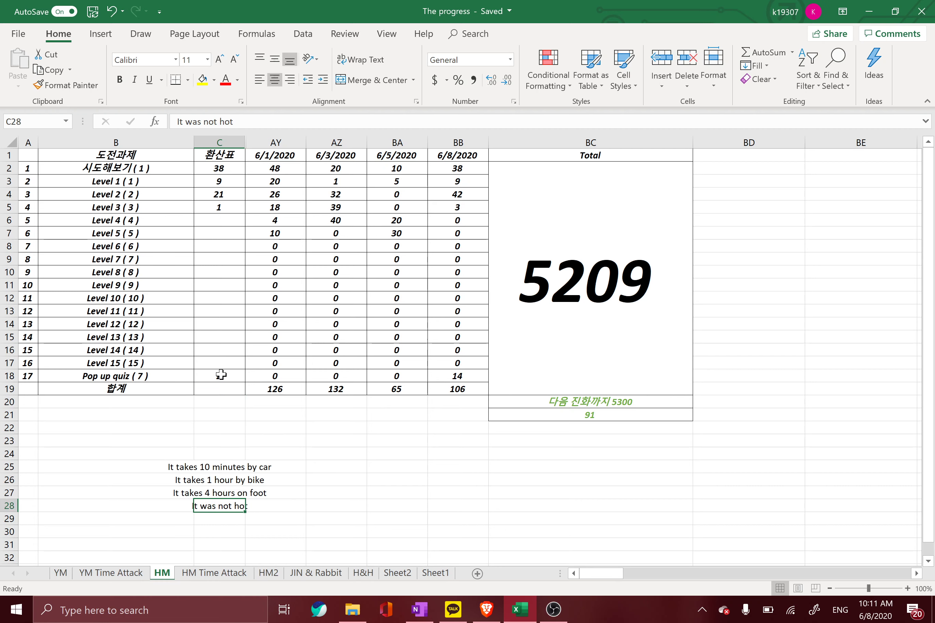
{"action": "type", "text": "It d"}
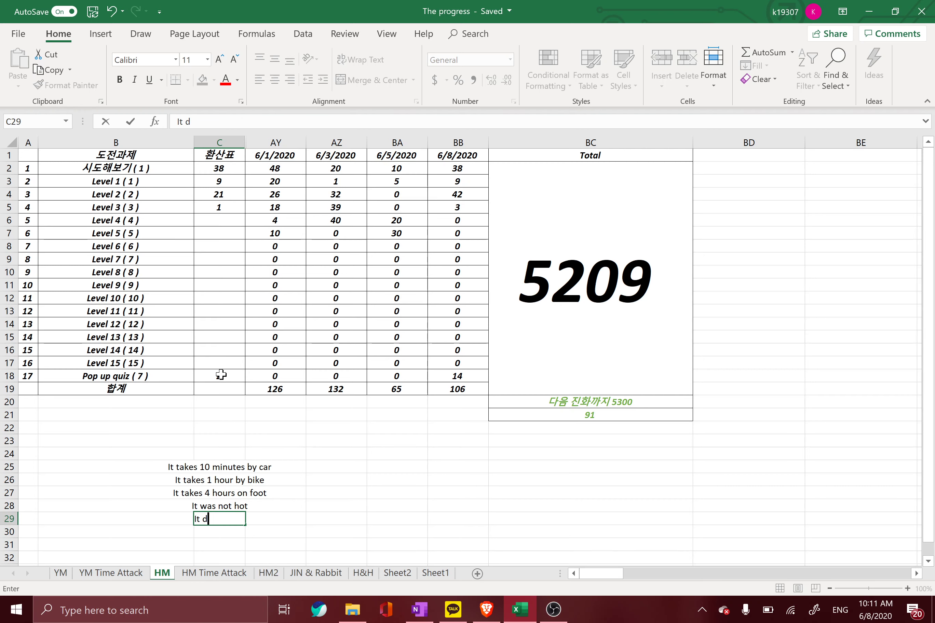
{"action": "type", "text": "oesn't matte"}
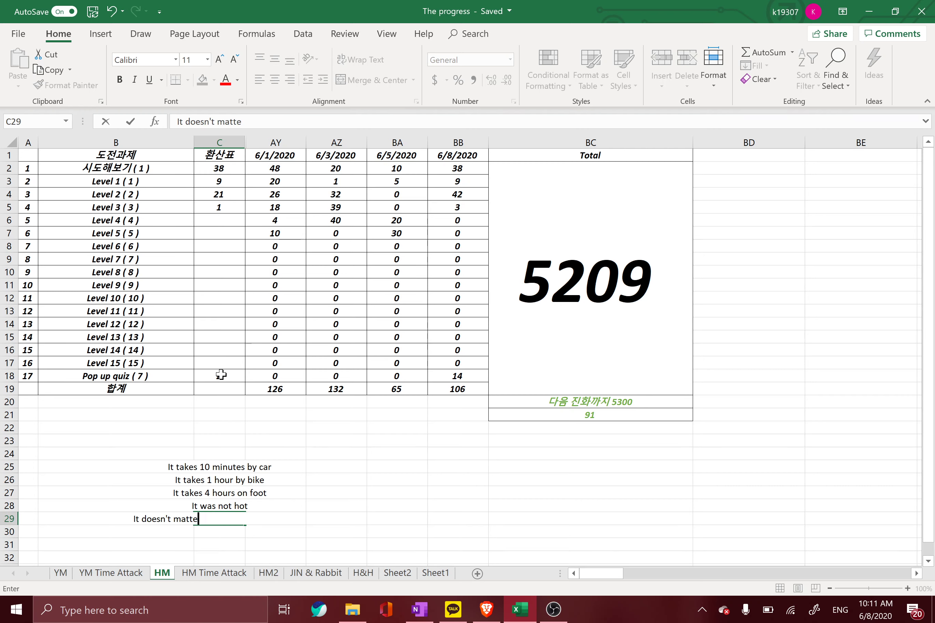
{"action": "type", "text": "r"}
{"action": "key", "text": "Return"}
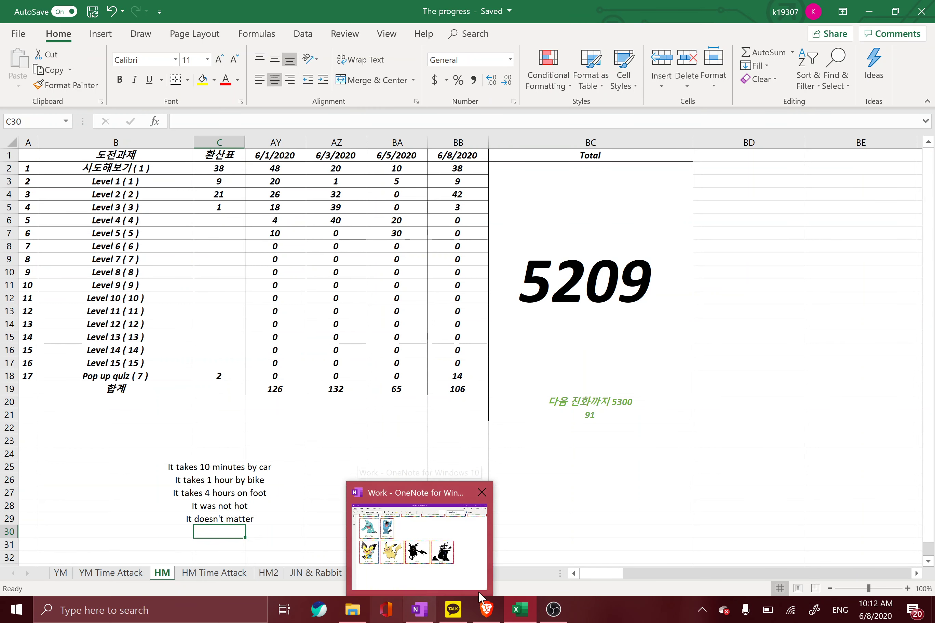
- Switch to the Brave browser and try to open alldic.daum.com in a new tab
{"action": "left_click", "coordinate": [486, 609]}
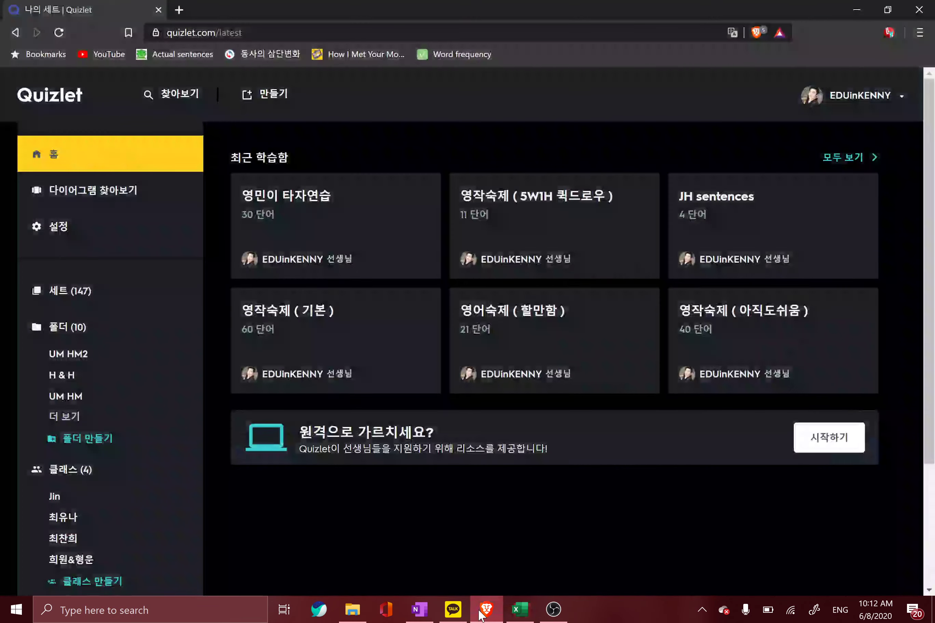
{"action": "left_click", "coordinate": [179, 9]}
{"action": "type", "text": "all"}
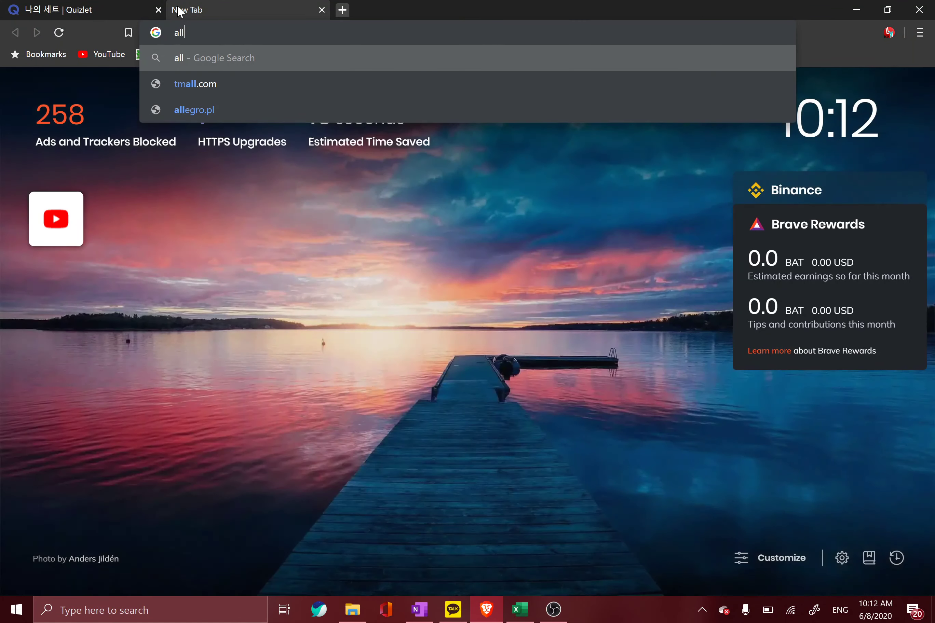
{"action": "type", "text": "dic.na"}
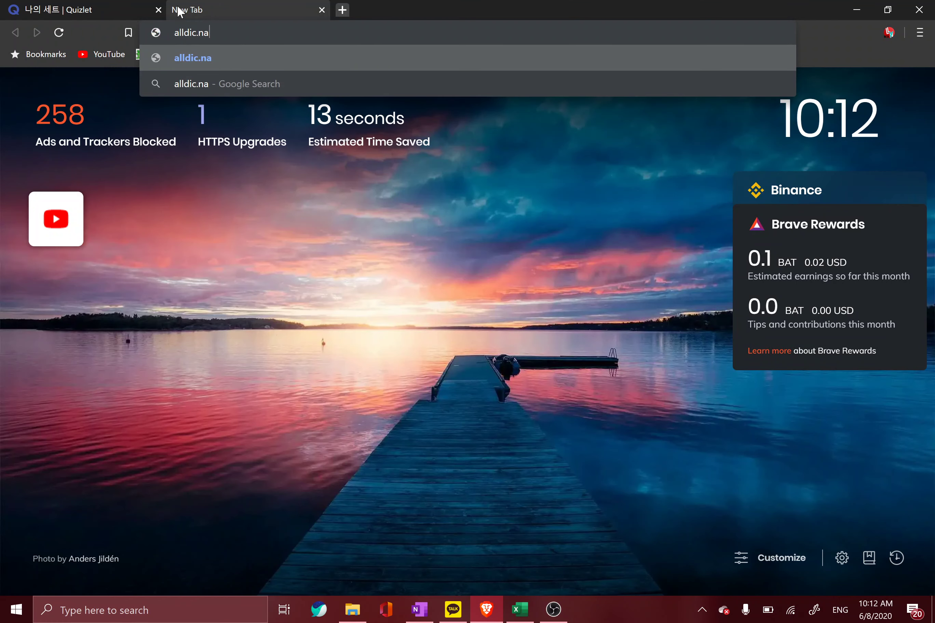
{"action": "key", "text": "BackSpace"}
{"action": "key", "text": "BackSpace"}
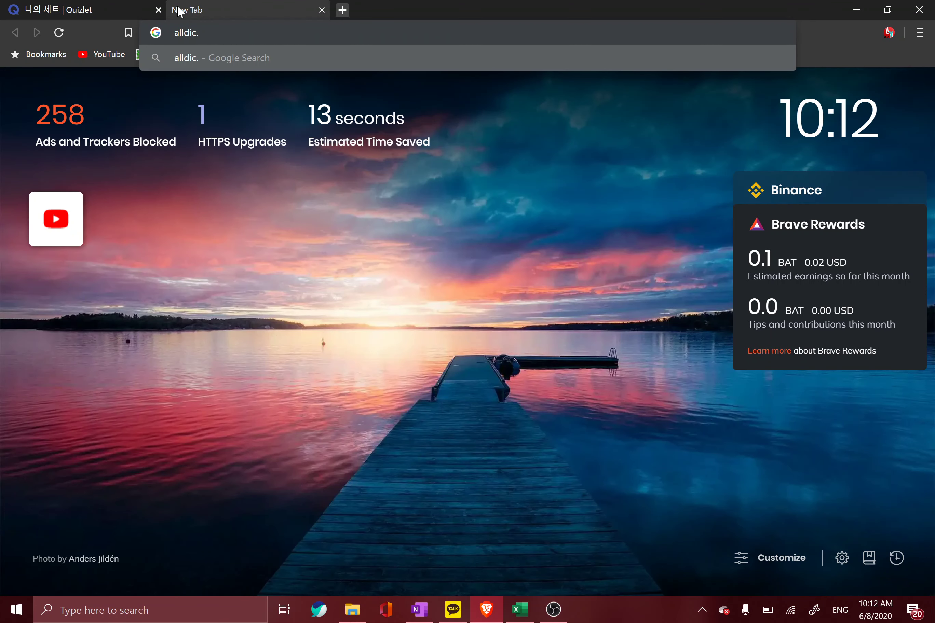
{"action": "type", "text": "daum.com"}
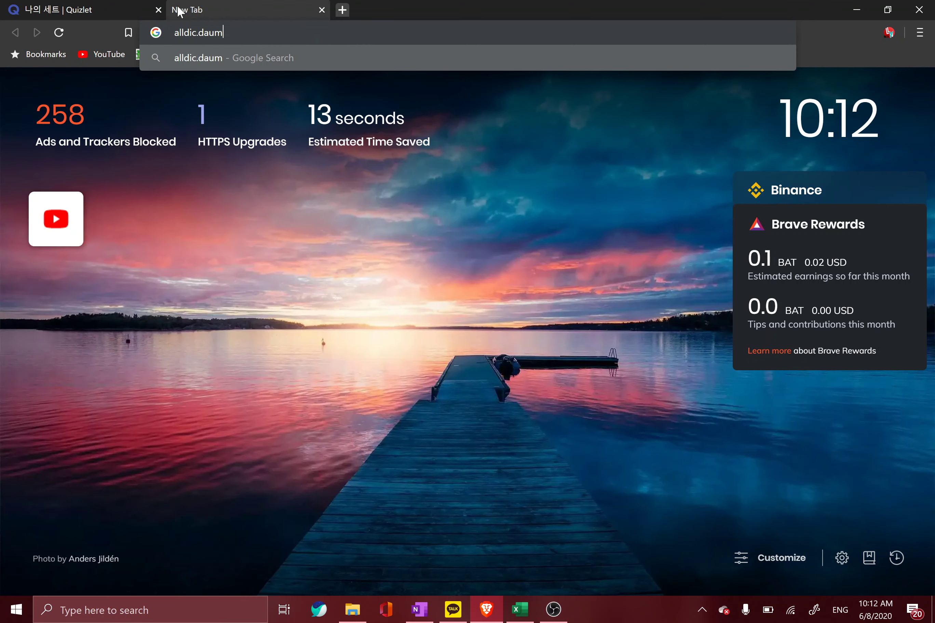
{"action": "key", "text": "Return"}
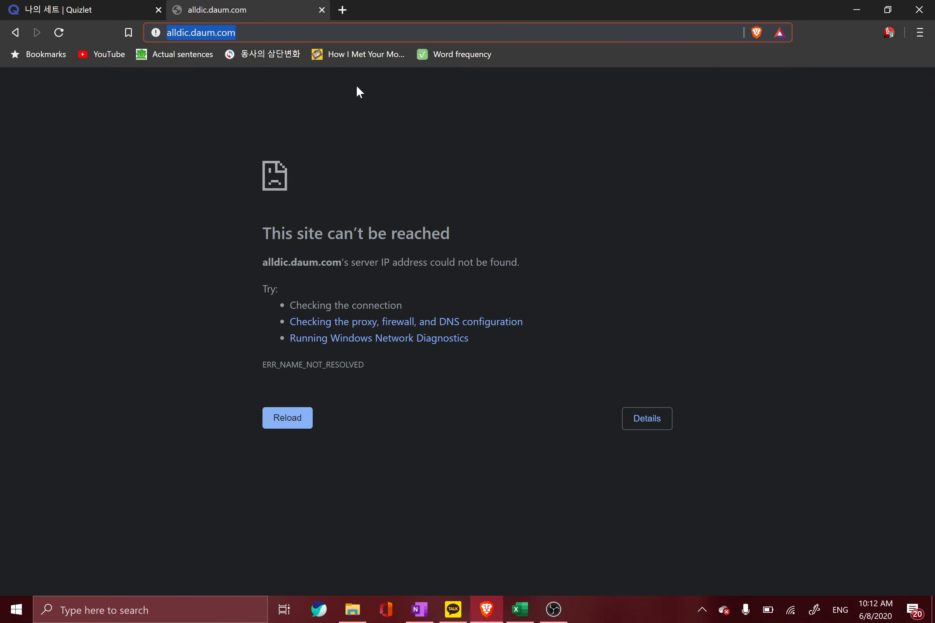
- Search the web for "다음사전", open the Daum dictionary site and decline the translation extension
{"action": "key", "text": "super+space"}
{"action": "type", "text": "다"}
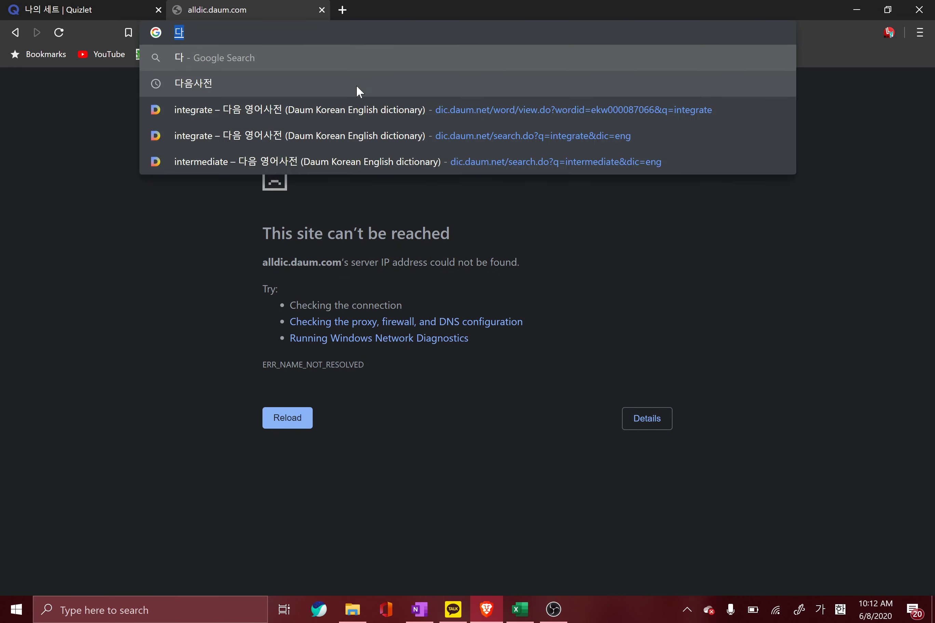
{"action": "type", "text": "음사전"}
{"action": "key", "text": "Return"}
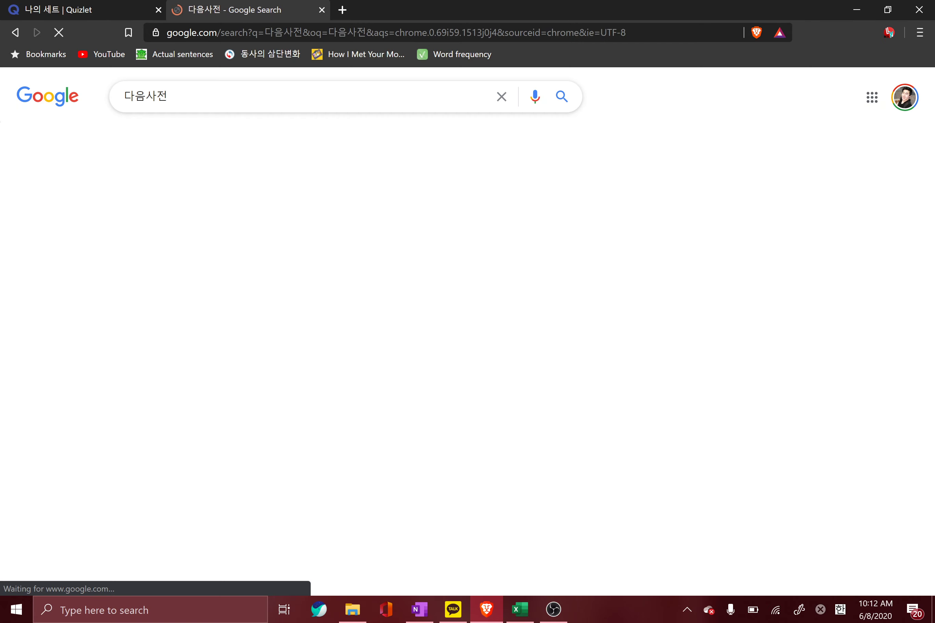
{"action": "left_click", "coordinate": [189, 211]}
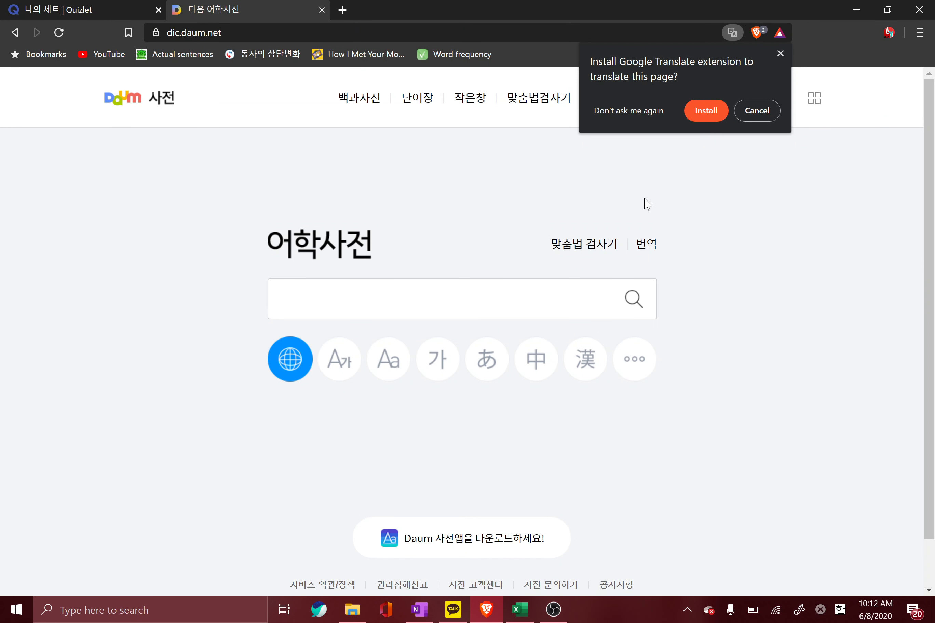
{"action": "left_click", "coordinate": [749, 113]}
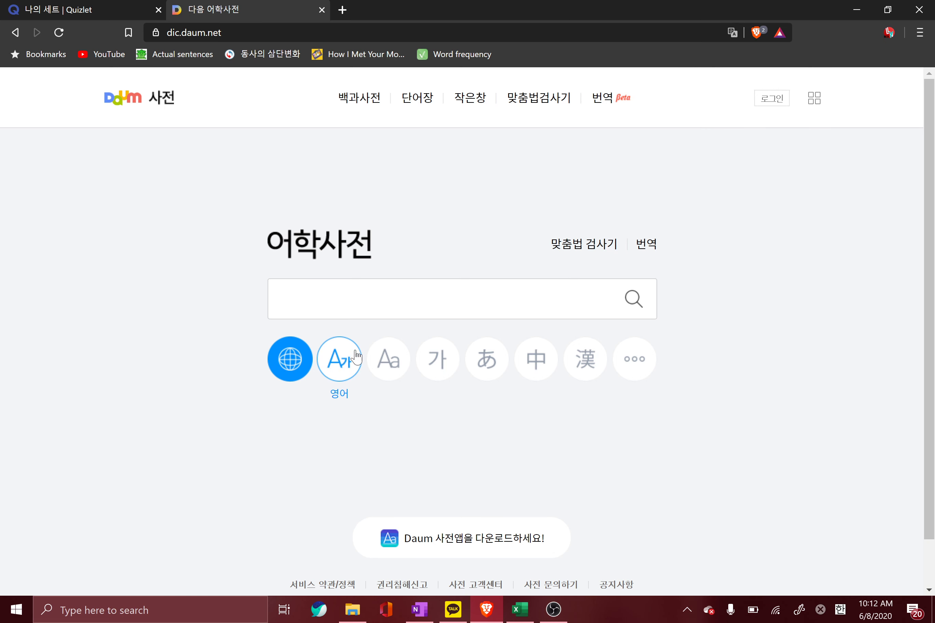
{"action": "left_click", "coordinate": [342, 357]}
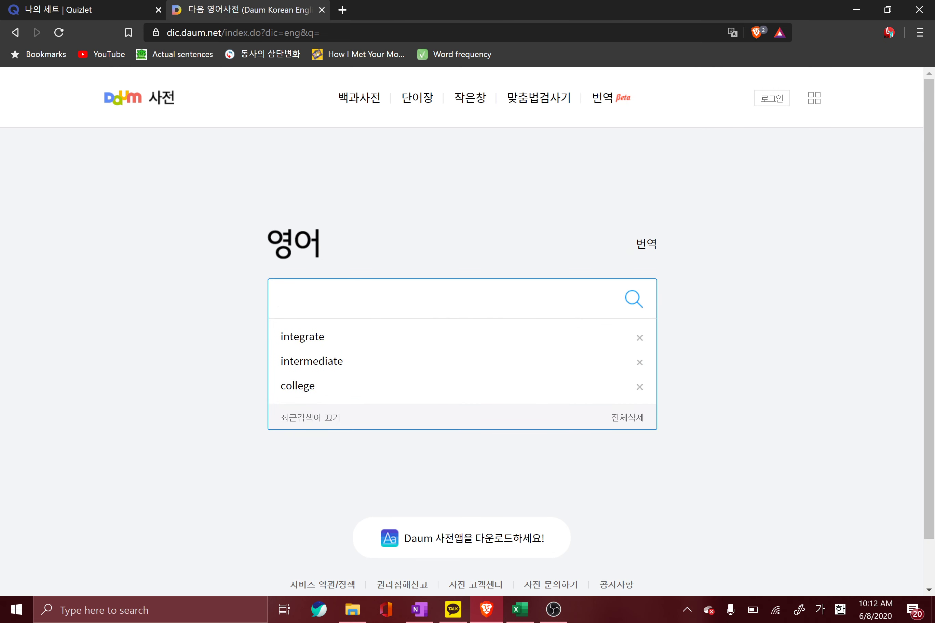
{"action": "type", "text": "니"}
{"action": "key", "text": "BackSpace"}
{"action": "key", "text": "BackSpace"}
{"action": "left_click", "coordinate": [179, 356]}
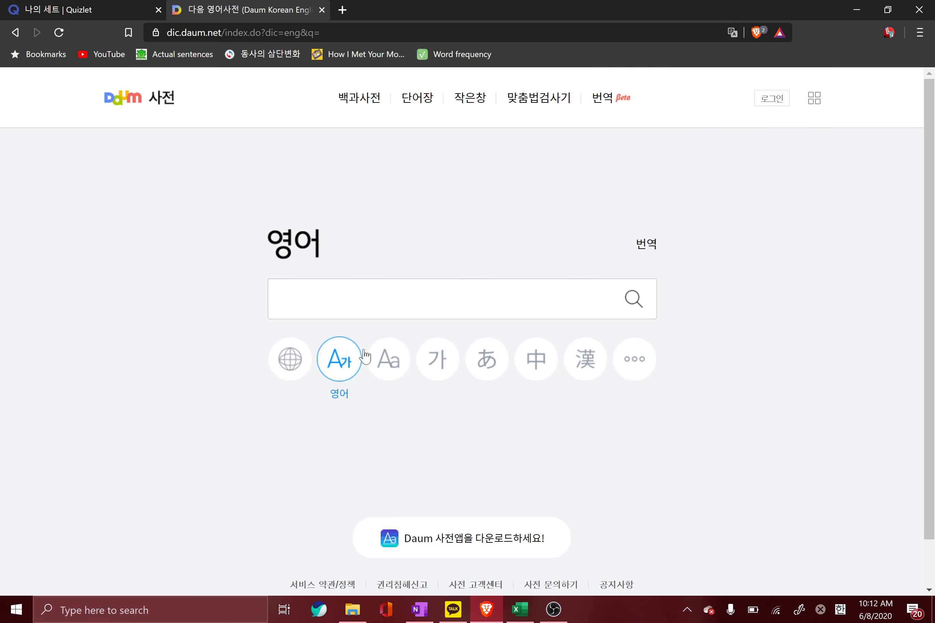
- Look up "모기" in Daum's Korean dictionary
{"action": "left_click", "coordinate": [436, 359]}
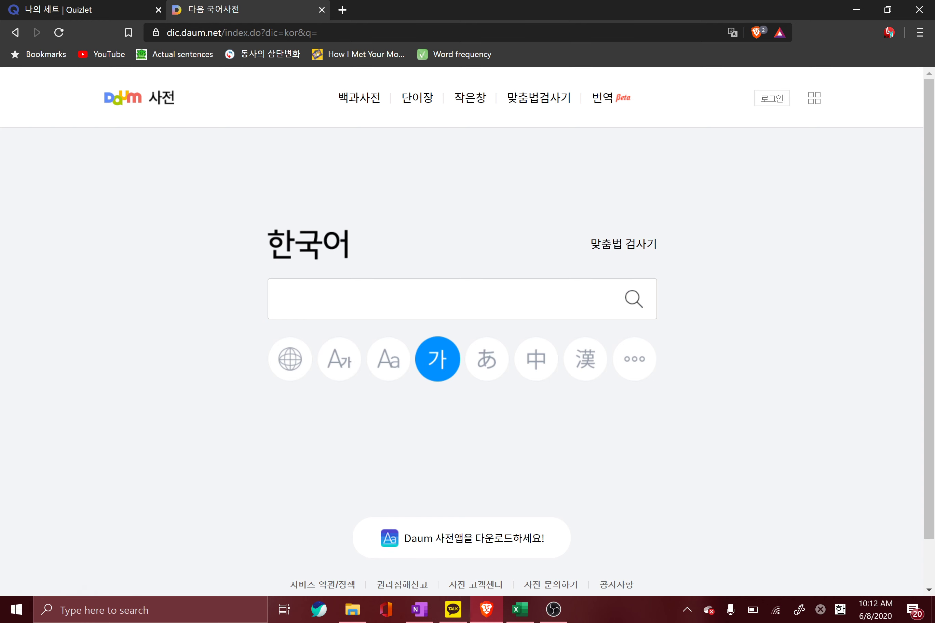
{"action": "left_click", "coordinate": [469, 310]}
{"action": "type", "text": "모기"}
{"action": "key", "text": "Return"}
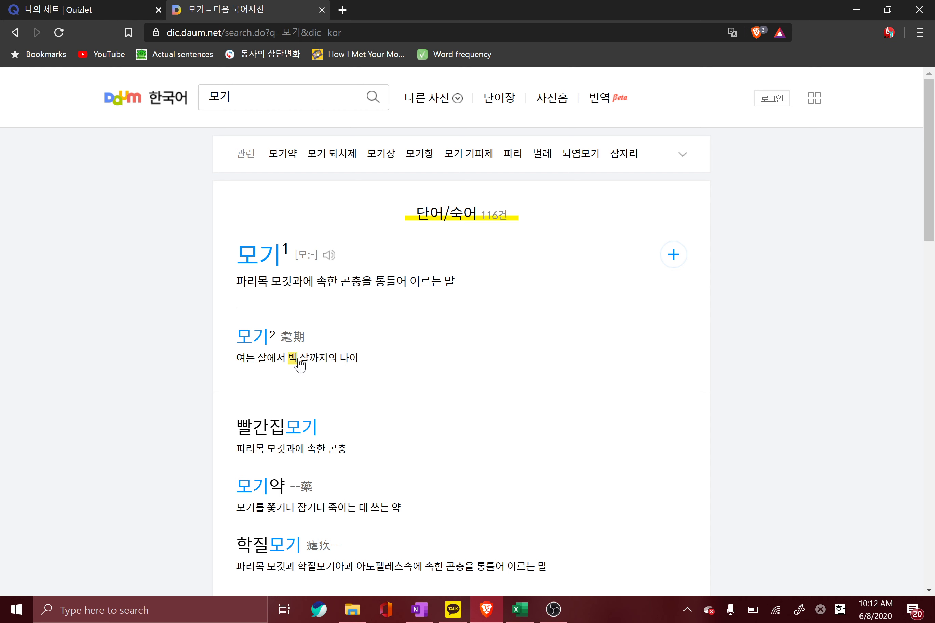
- Go back from the Korean results and look up "모기" in the Chinese dictionary
{"action": "key", "text": "alt+Left"}
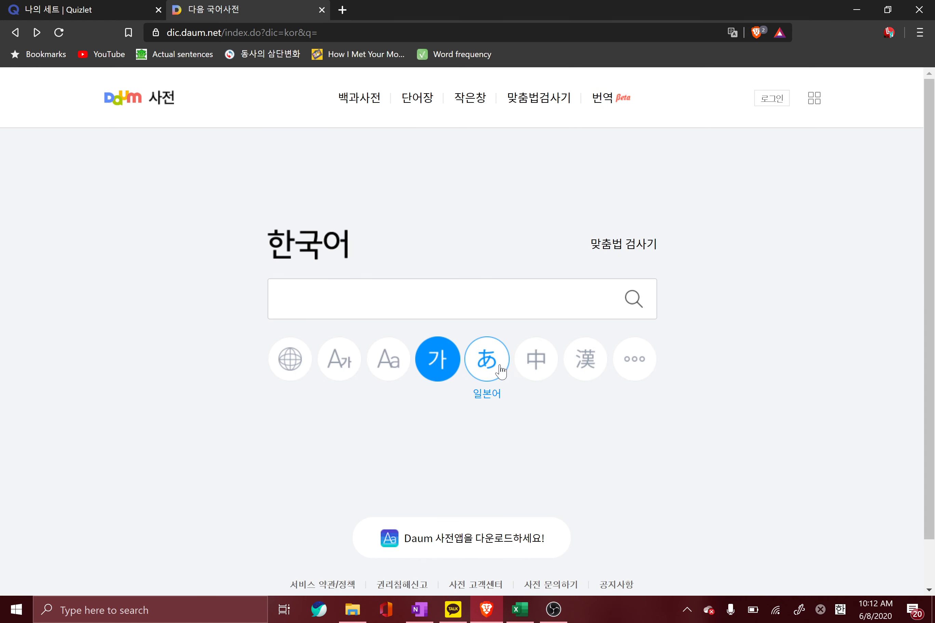
{"action": "left_click", "coordinate": [536, 360]}
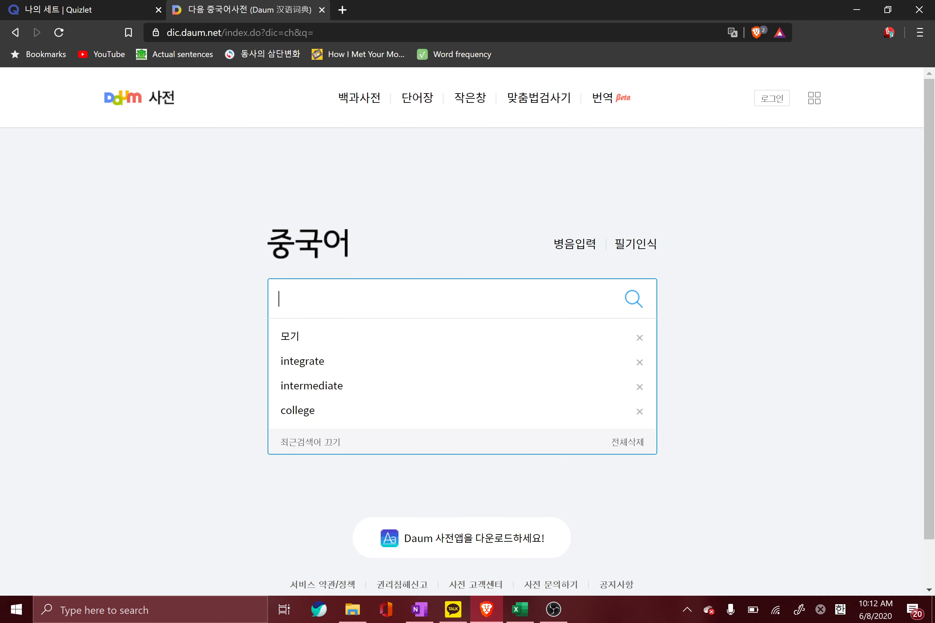
{"action": "type", "text": "모기"}
{"action": "key", "text": "Return"}
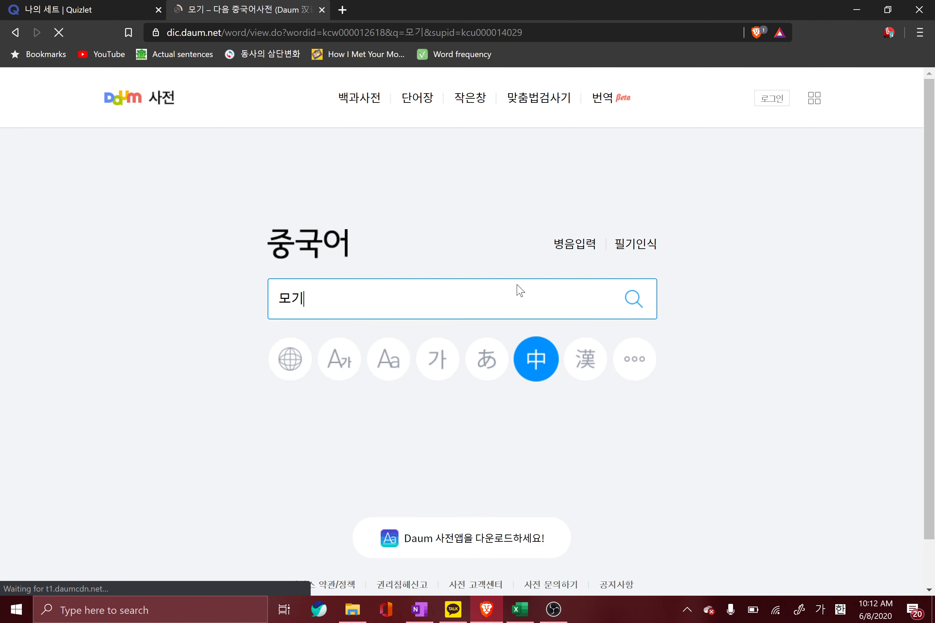
- Look up "모기" in the Hanja dictionary, review the entries, and close the Daum tab
{"action": "scroll", "coordinate": [251, 424], "scroll_direction": "left", "scroll_amount": 5}
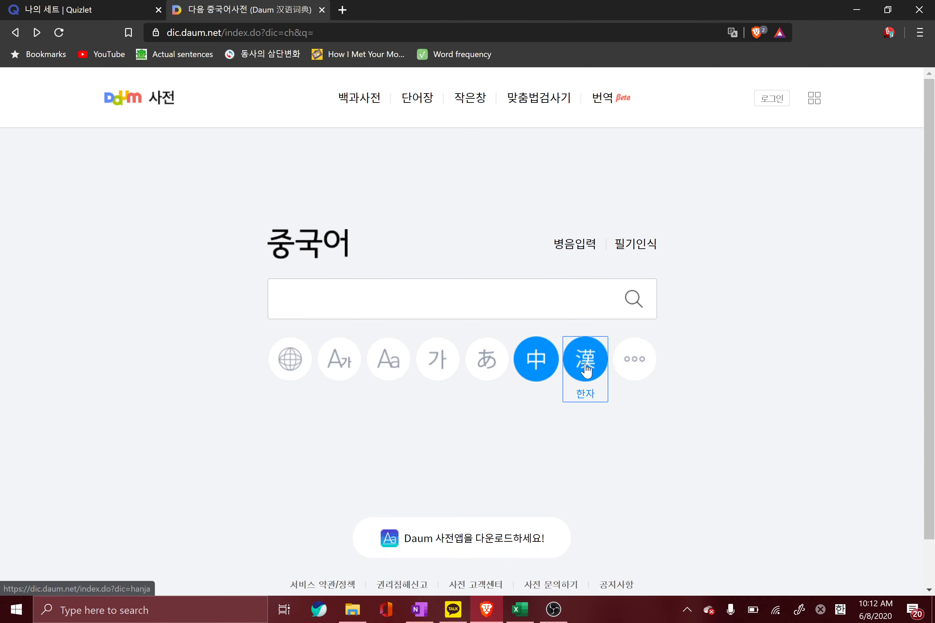
{"action": "left_click", "coordinate": [585, 360]}
{"action": "type", "text": "모기"}
{"action": "key", "text": "Return"}
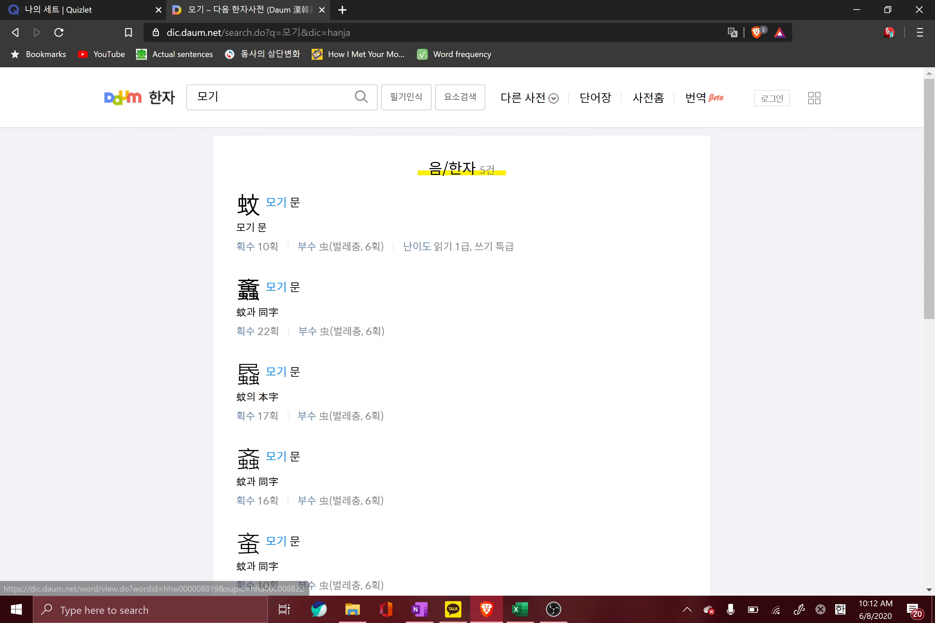
{"action": "scroll", "coordinate": [242, 376], "scroll_direction": "down", "scroll_amount": 10}
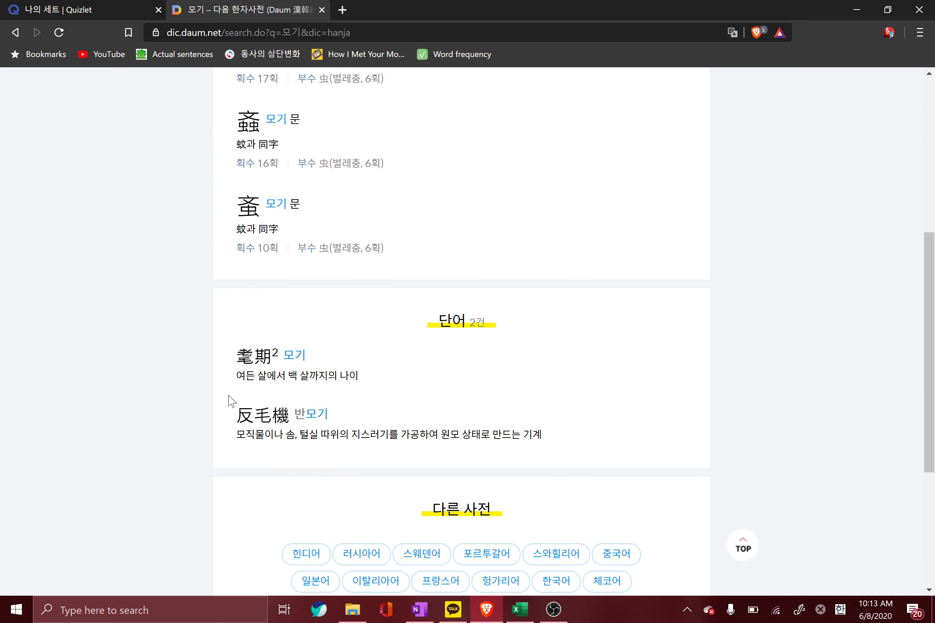
{"action": "scroll", "coordinate": [244, 396], "scroll_direction": "up", "scroll_amount": 10}
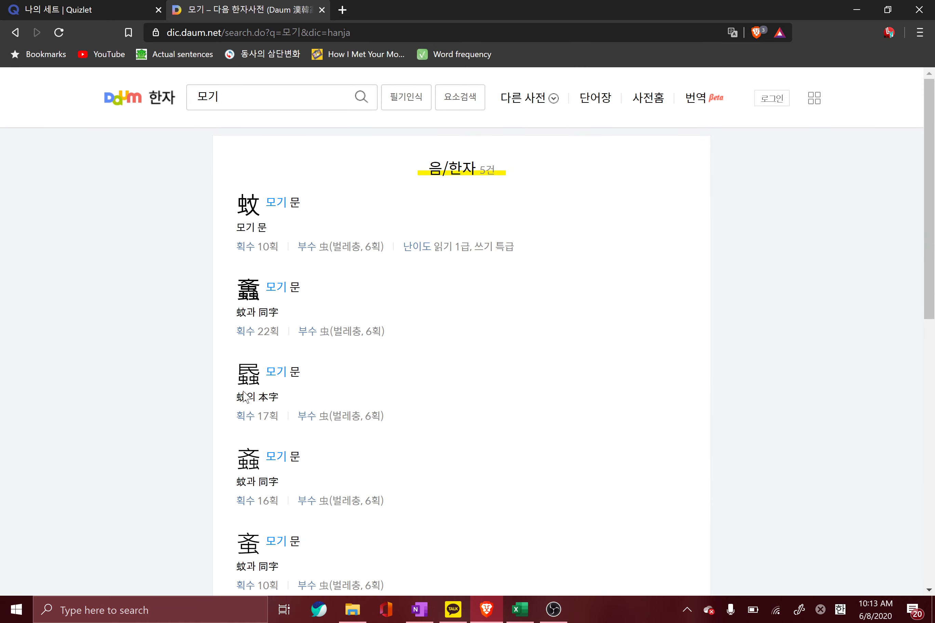
{"action": "left_click", "coordinate": [122, 102]}
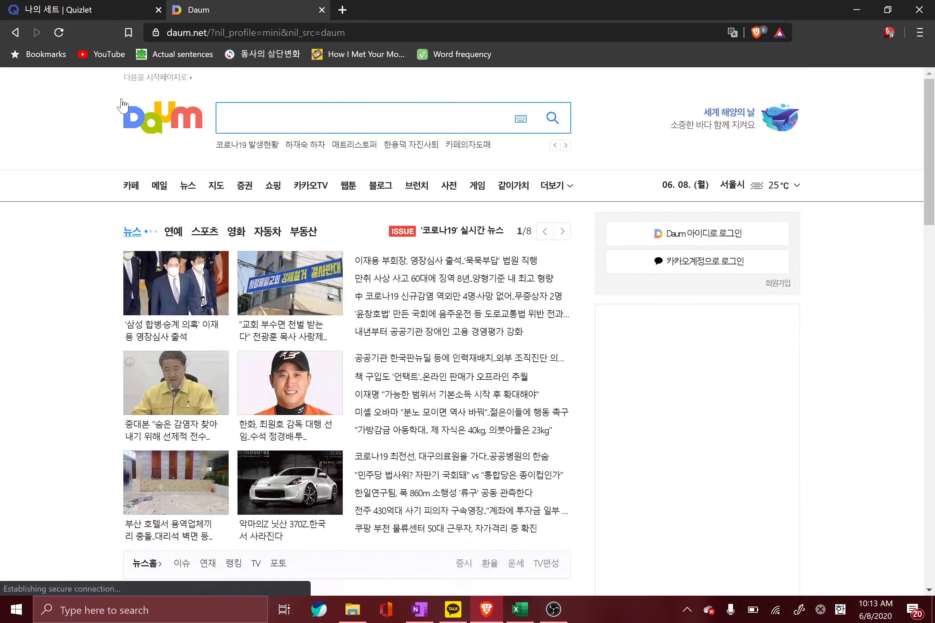
{"action": "left_click", "coordinate": [322, 10]}
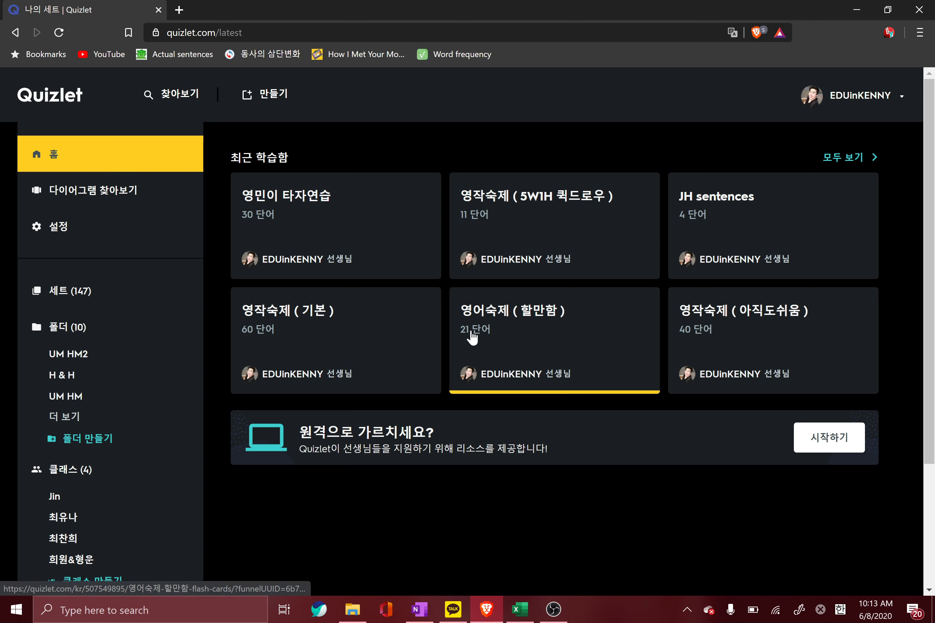
- Search the web for "mosquito" in a new tab and open the Wikipedia article on it
{"action": "left_click", "coordinate": [179, 10]}
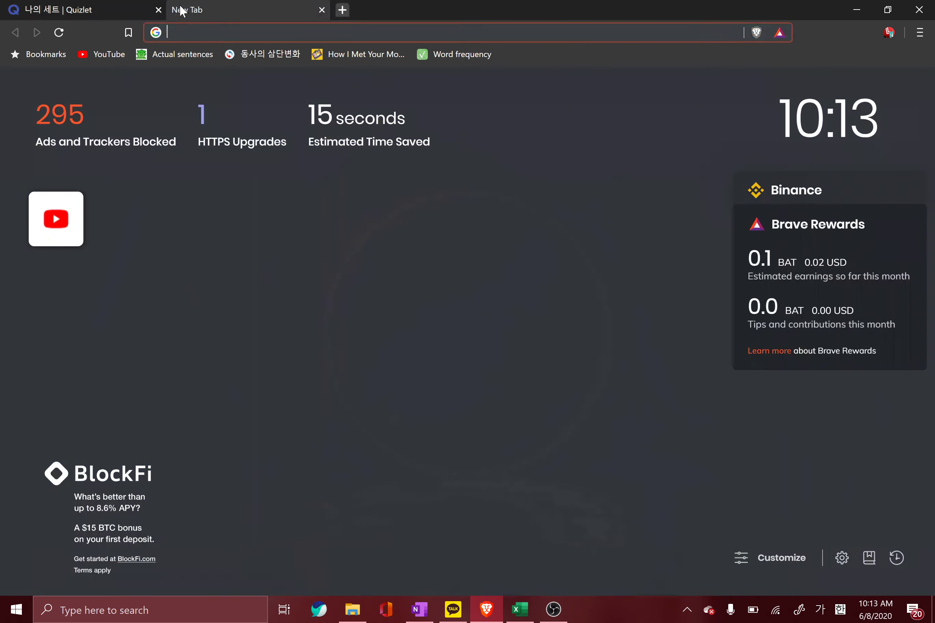
{"action": "key", "text": "Hangul"}
{"action": "type", "text": "mo"}
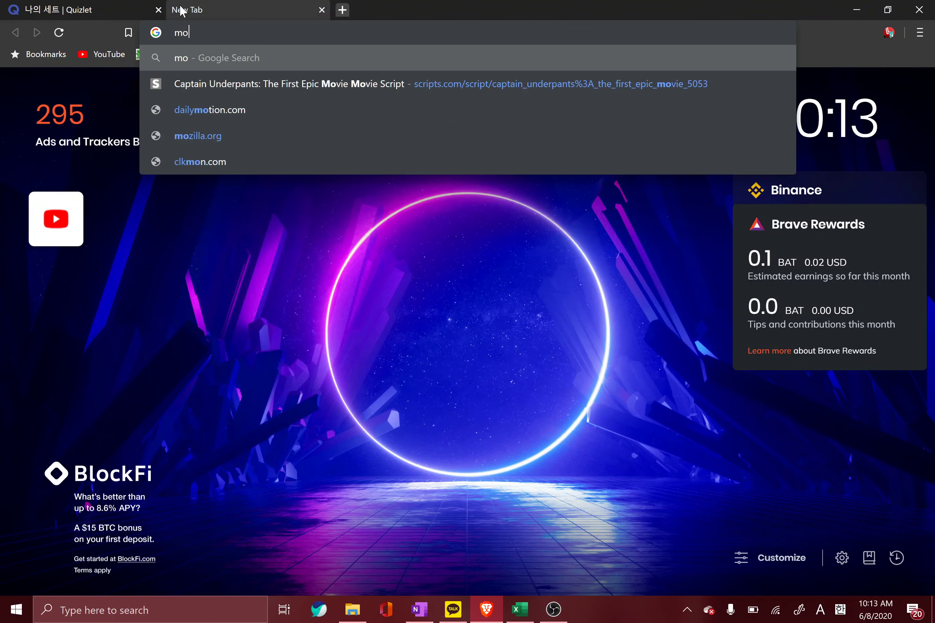
{"action": "type", "text": "squito"}
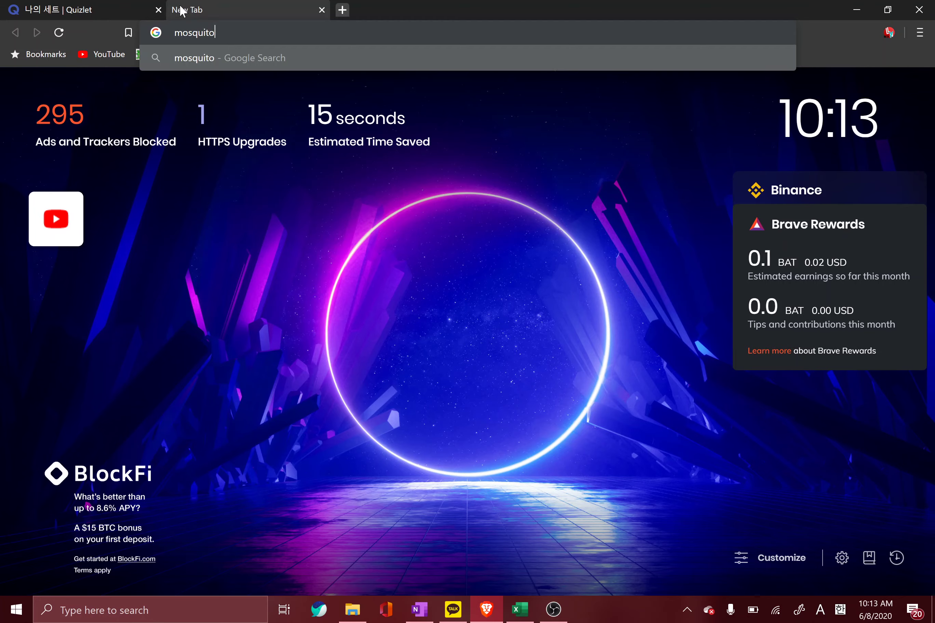
{"action": "key", "text": "Return"}
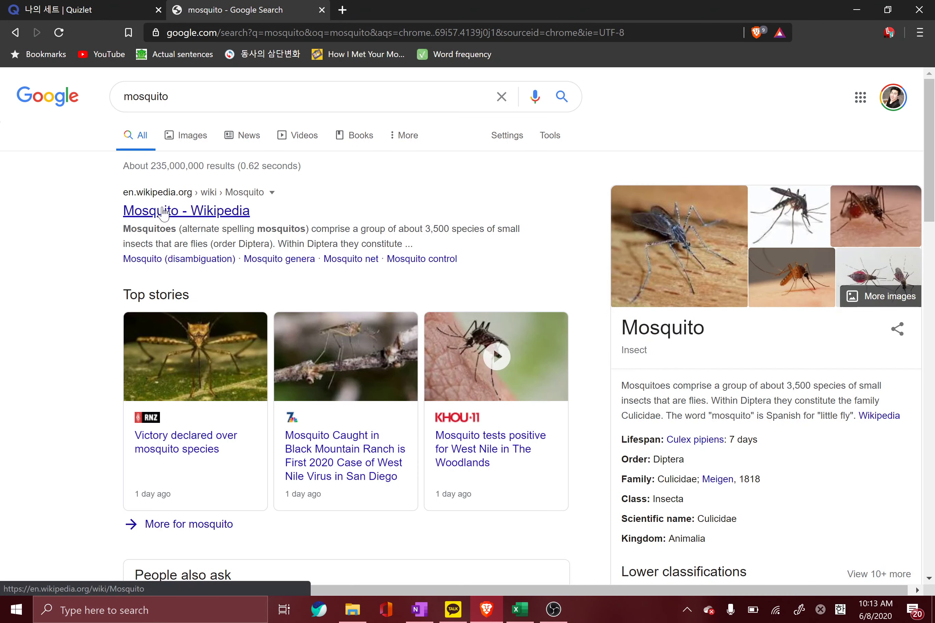
{"action": "left_click", "coordinate": [225, 197]}
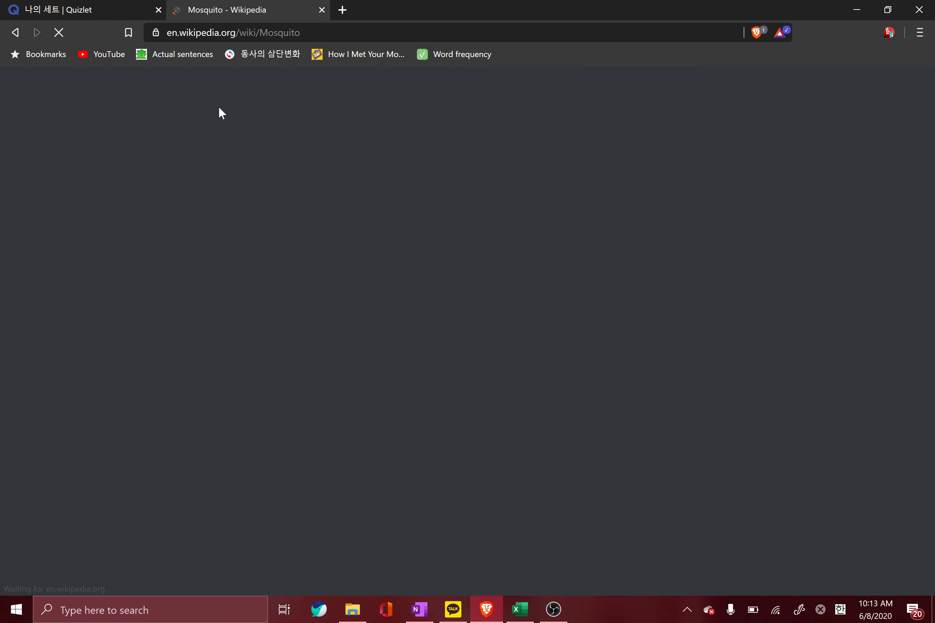
- Search the web for "Mosquito in japanese" and play the audio pronunciation of the Japanese translation
{"action": "key", "text": "ctrl+l"}
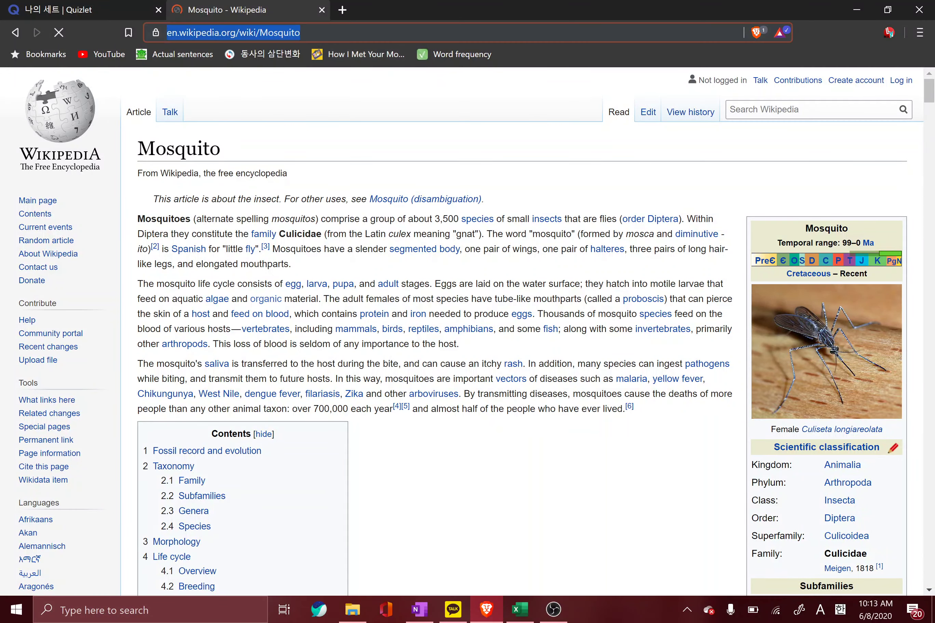
{"action": "key", "text": "End"}
{"action": "type", "text": "in jam"}
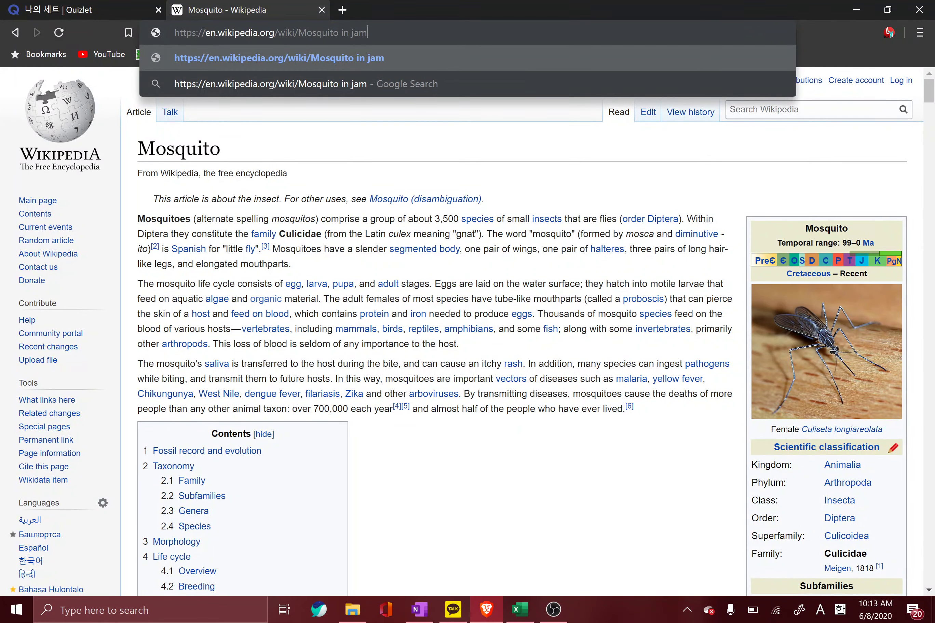
{"action": "key", "text": "BackSpace"}
{"action": "type", "text": "panese"}
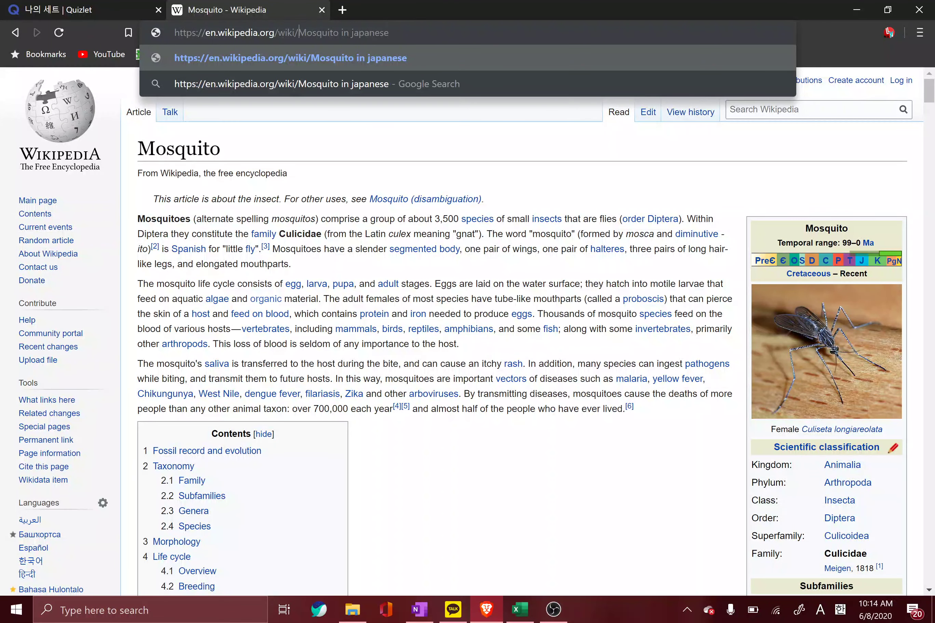
{"action": "key", "text": "Delete"}
{"action": "key", "text": "BackSpace"}
{"action": "key", "text": "BackSpace"}
{"action": "key", "text": "BackSpace"}
{"action": "key", "text": "BackSpace"}
{"action": "key", "text": "BackSpace"}
{"action": "key", "text": "BackSpace"}
{"action": "key", "text": "BackSpace"}
{"action": "key", "text": "BackSpace"}
{"action": "key", "text": "BackSpace"}
{"action": "key", "text": "BackSpace"}
{"action": "key", "text": "BackSpace"}
{"action": "key", "text": "BackSpace"}
{"action": "key", "text": "BackSpace"}
{"action": "key", "text": "BackSpace"}
{"action": "key", "text": "BackSpace"}
{"action": "key", "text": "BackSpace"}
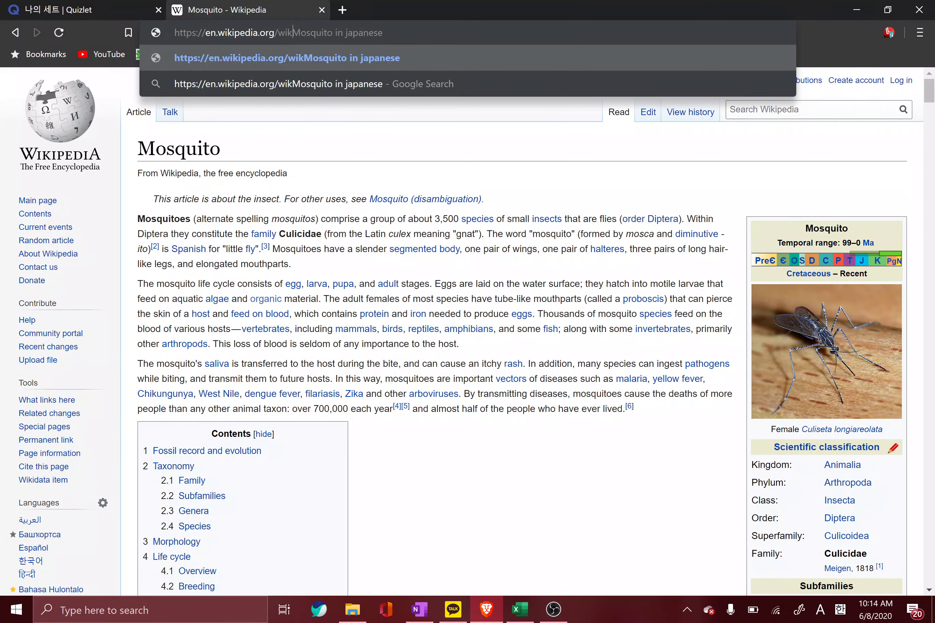
{"action": "key", "text": "BackSpace"}
{"action": "key", "text": "BackSpace"}
{"action": "key", "text": "BackSpace"}
{"action": "key", "text": "BackSpace"}
{"action": "key", "text": "BackSpace"}
{"action": "key", "text": "BackSpace"}
{"action": "key", "text": "BackSpace"}
{"action": "key", "text": "BackSpace"}
{"action": "key", "text": "BackSpace"}
{"action": "key", "text": "BackSpace"}
{"action": "key", "text": "BackSpace"}
{"action": "key", "text": "BackSpace"}
{"action": "key", "text": "BackSpace"}
{"action": "key", "text": "Return"}
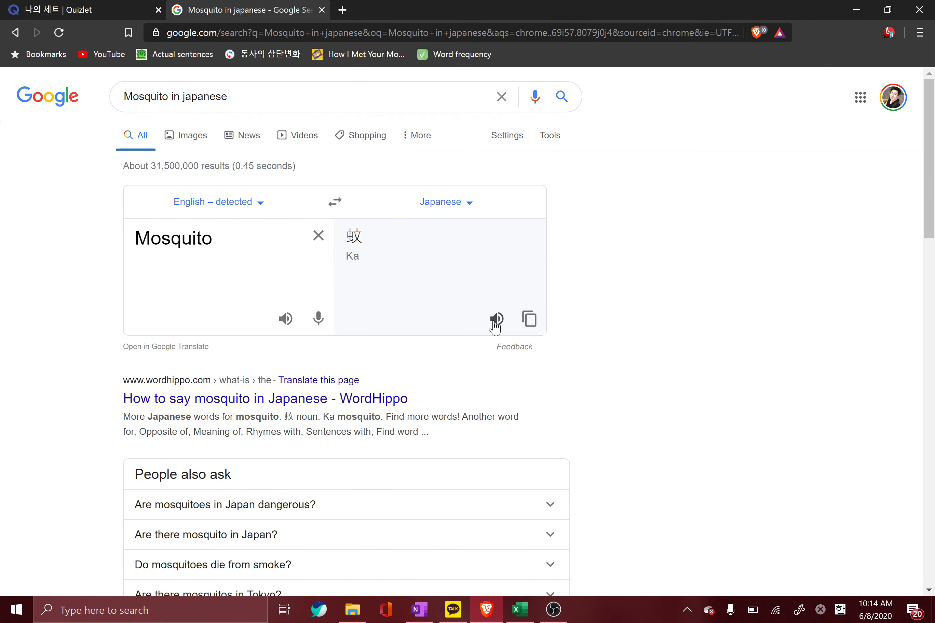
{"action": "left_click", "coordinate": [495, 322]}
{"action": "left_click", "coordinate": [495, 318]}
- Change the search to "Mosquito in chinese" and play the audio pronunciation of the Chinese translation
{"action": "double_click", "coordinate": [185, 96]}
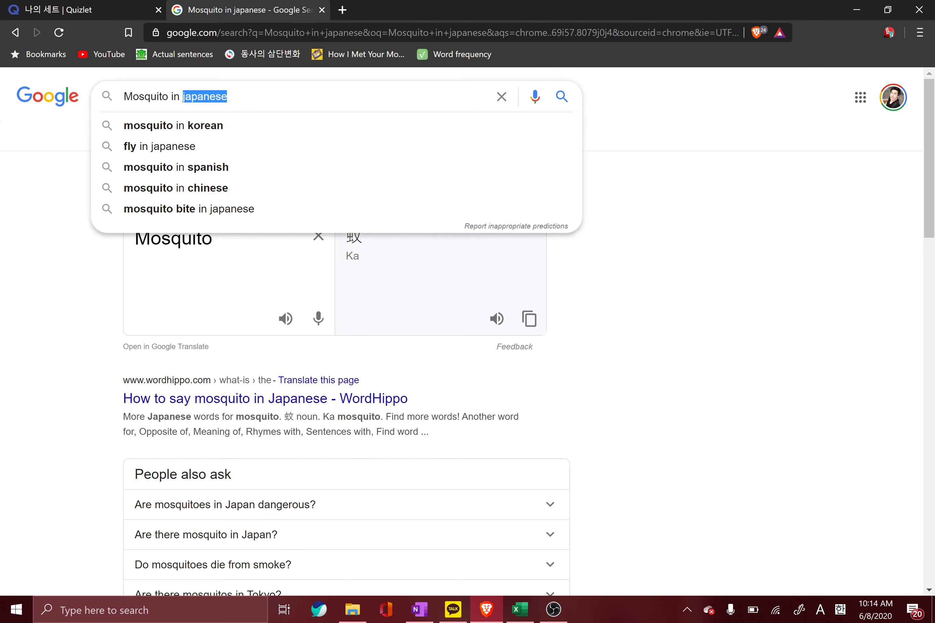
{"action": "type", "text": "chinese"}
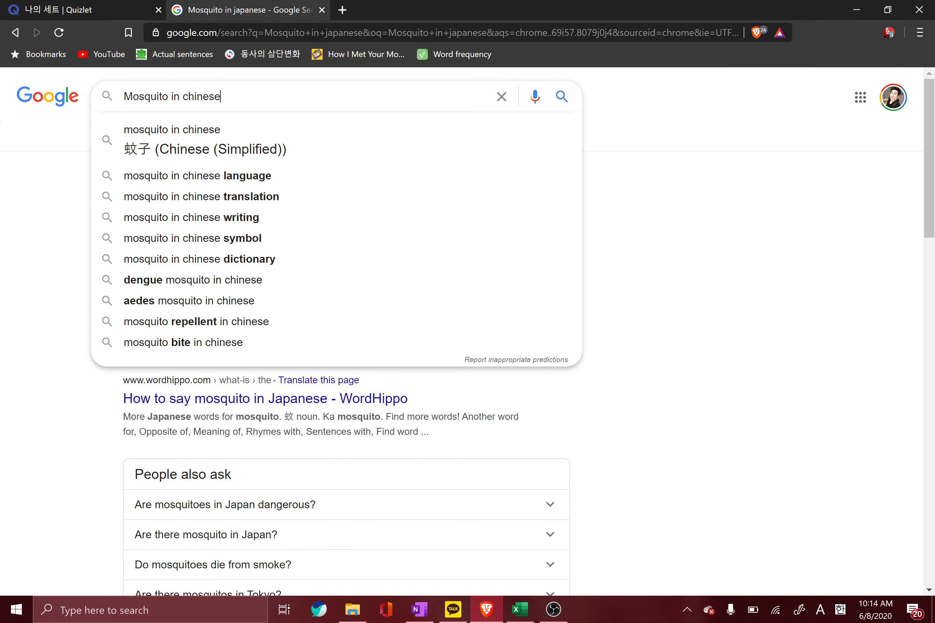
{"action": "key", "text": "Return"}
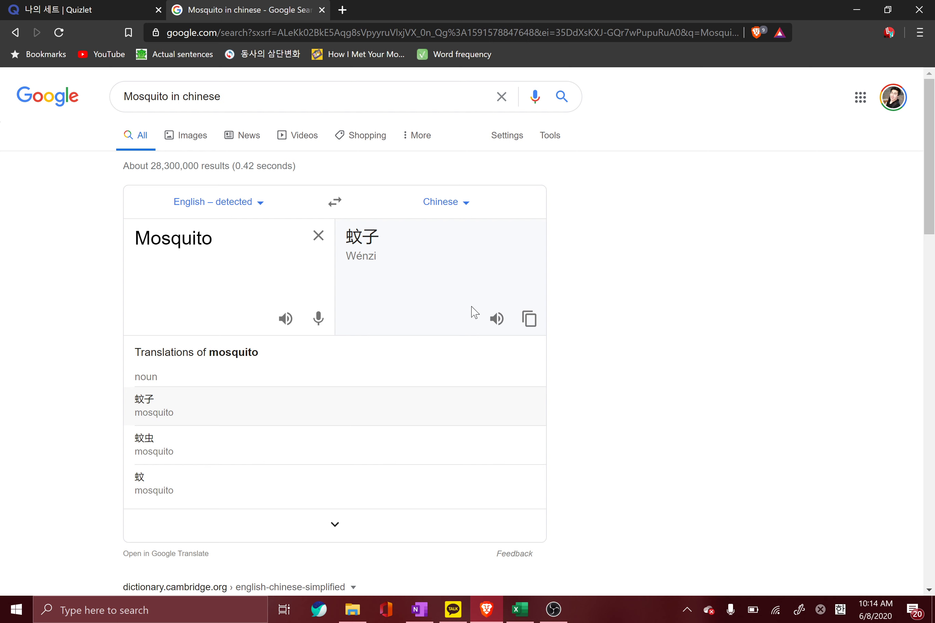
{"action": "left_click", "coordinate": [487, 321]}
- Copy the romanized reading "Wénzi" shown under the Chinese translation
{"action": "left_click_drag", "start_coordinate": [345, 256], "coordinate": [388, 262]}
{"action": "key", "text": "ctrl+c"}
{"action": "left_click", "coordinate": [388, 262]}
- Switch to Quizlet, show all recently studied sets, and open last week's set "영어문장 절반 퀵드로우"
{"action": "left_click", "coordinate": [138, 8]}
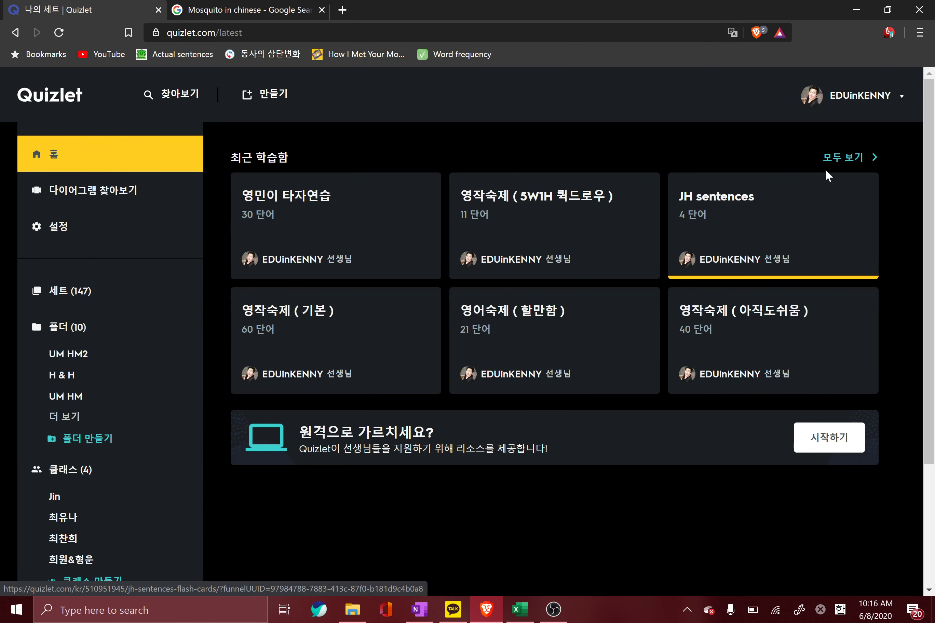
{"action": "left_click", "coordinate": [829, 158]}
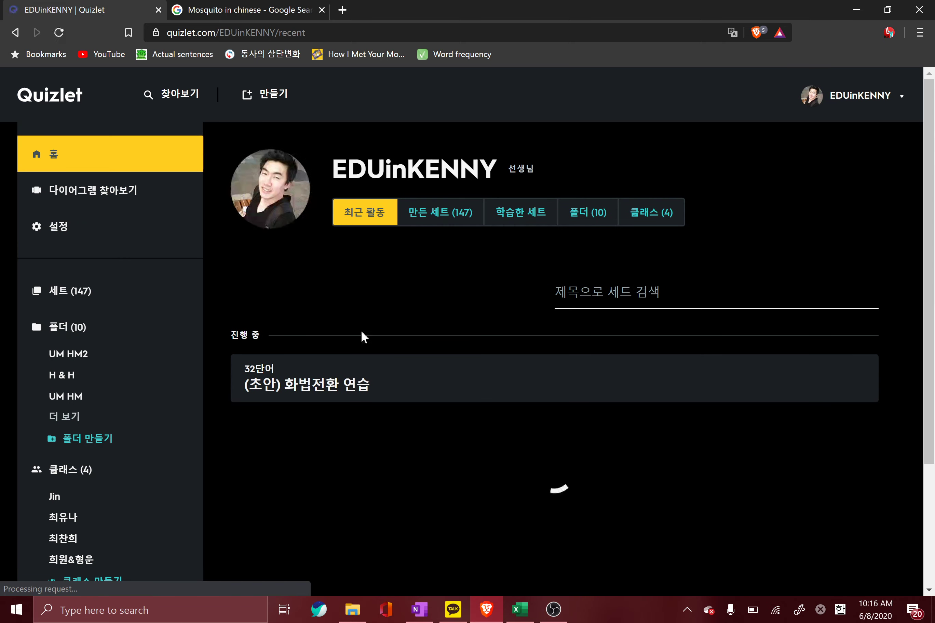
{"action": "scroll", "coordinate": [501, 495], "scroll_direction": "down", "scroll_amount": 3}
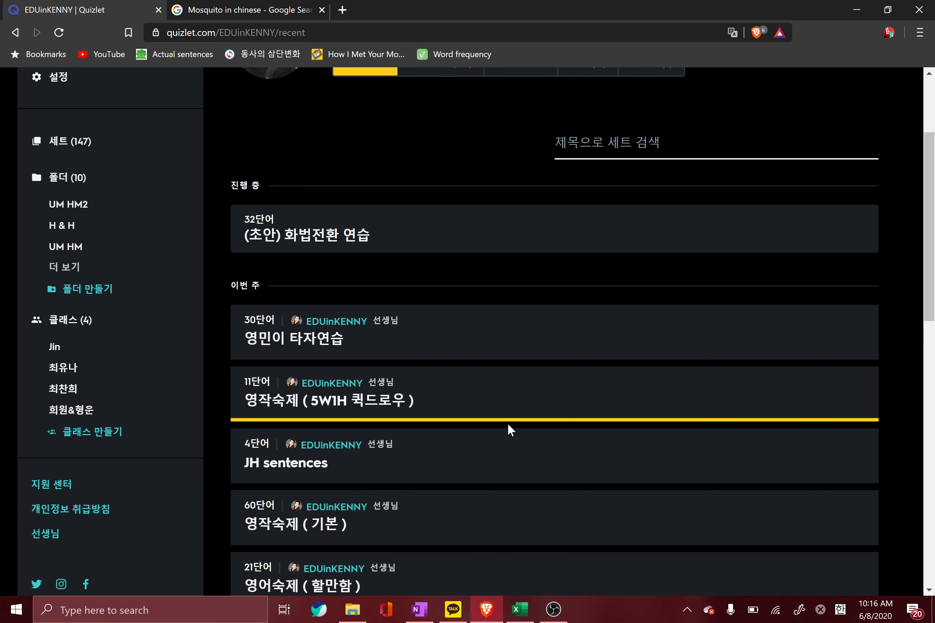
{"action": "scroll", "coordinate": [508, 425], "scroll_direction": "down", "scroll_amount": 3}
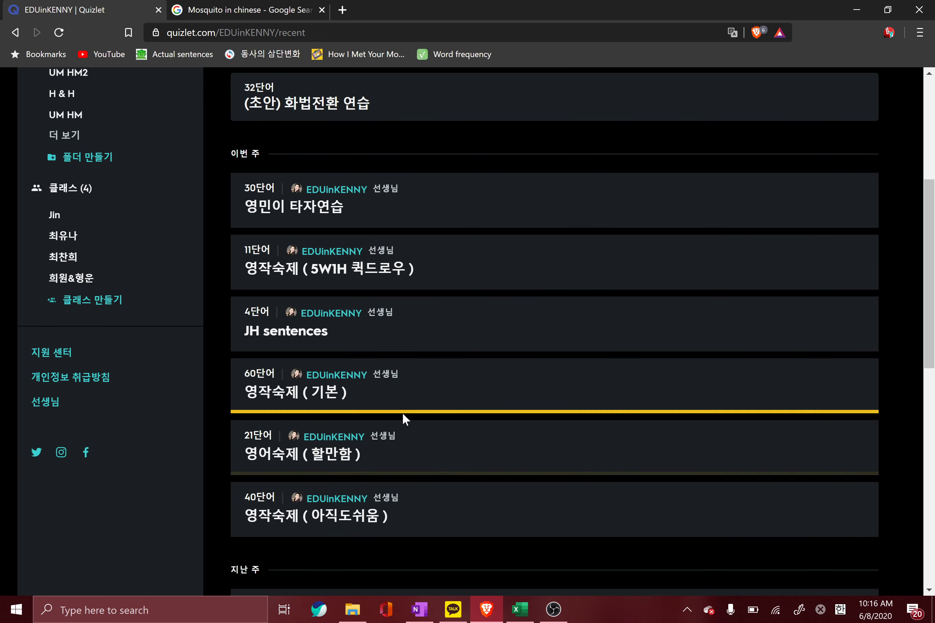
{"action": "scroll", "coordinate": [402, 415], "scroll_direction": "down", "scroll_amount": 2}
{"action": "scroll", "coordinate": [354, 445], "scroll_direction": "up", "scroll_amount": 7}
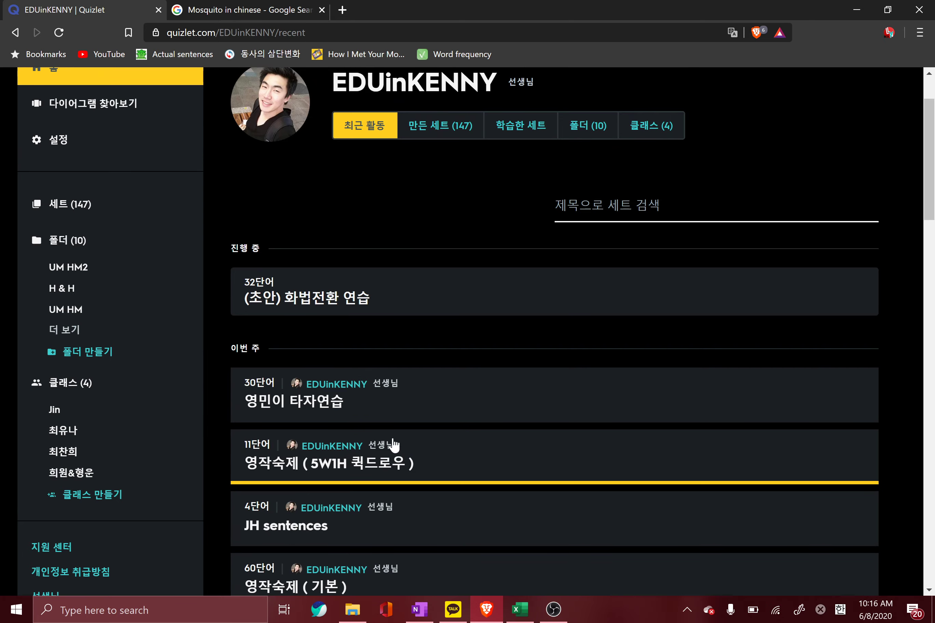
{"action": "scroll", "coordinate": [394, 444], "scroll_direction": "down", "scroll_amount": 7}
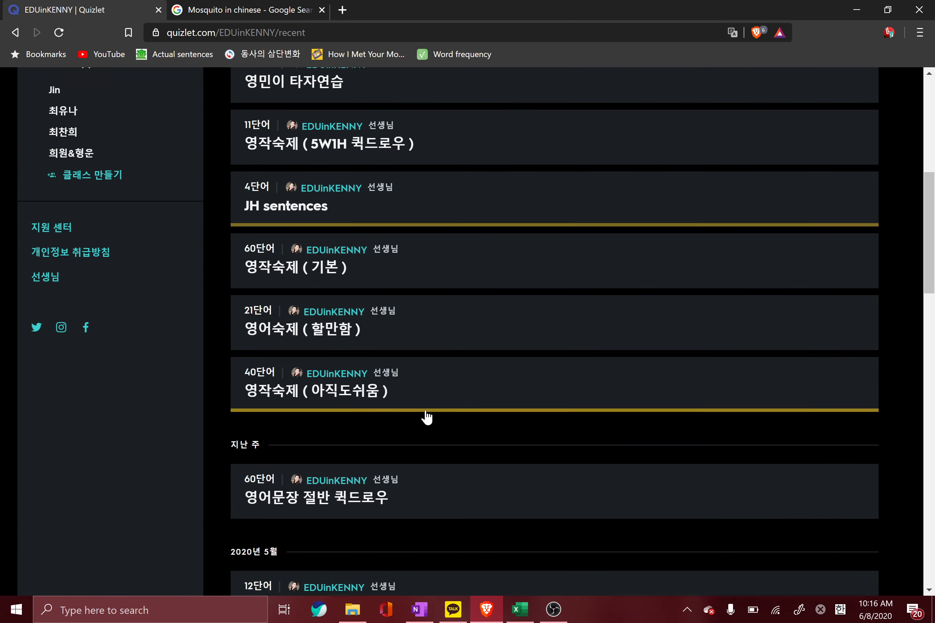
{"action": "scroll", "coordinate": [427, 417], "scroll_direction": "down", "scroll_amount": 3}
{"action": "left_click", "coordinate": [437, 373]}
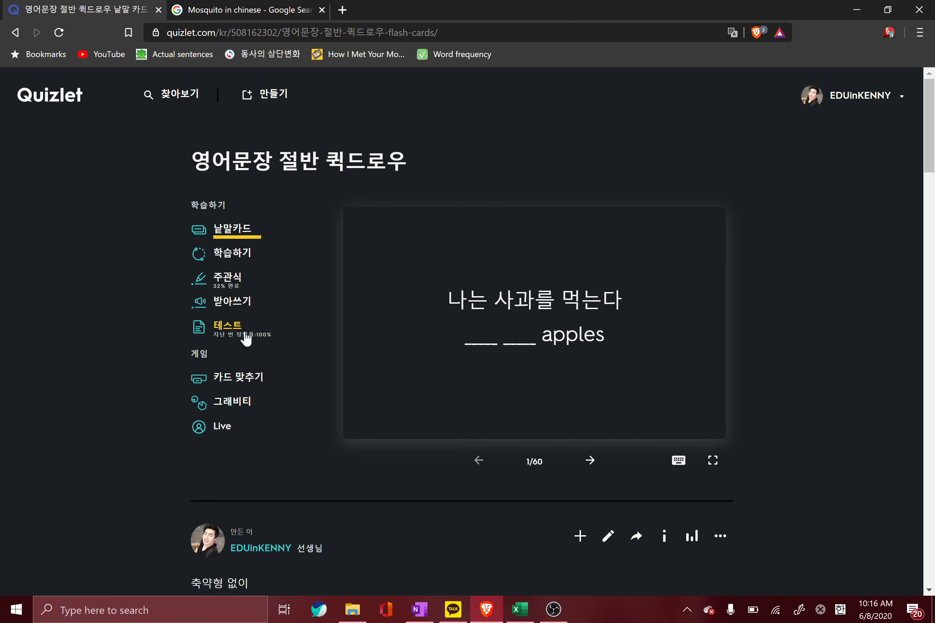
- Start the set's test (테스트) and answer question 1, "그는 멋져왔나요?", with "Has he"
{"action": "left_click", "coordinate": [245, 339]}
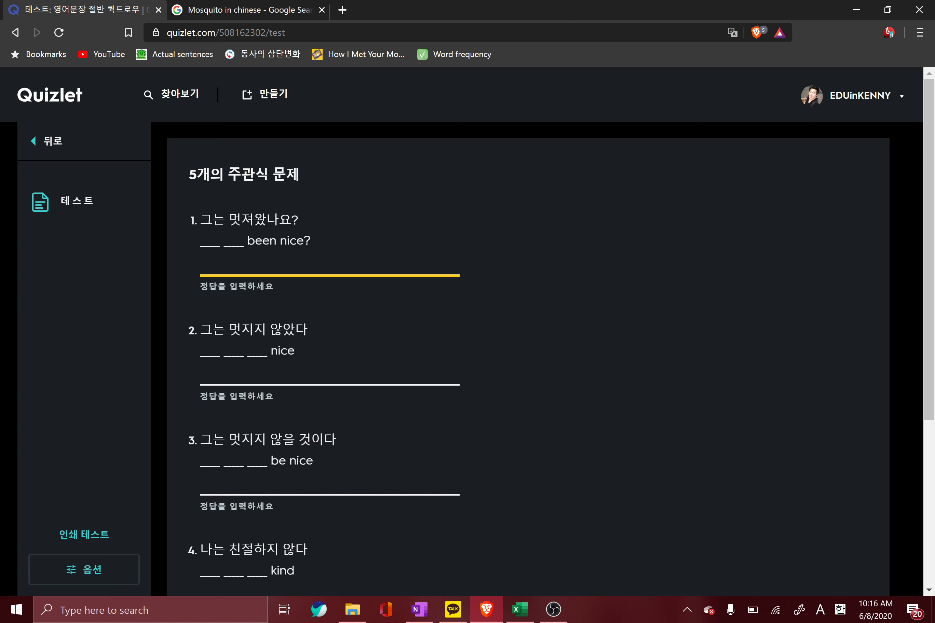
{"action": "type", "text": "Has he"}
{"action": "key", "text": "Tab"}
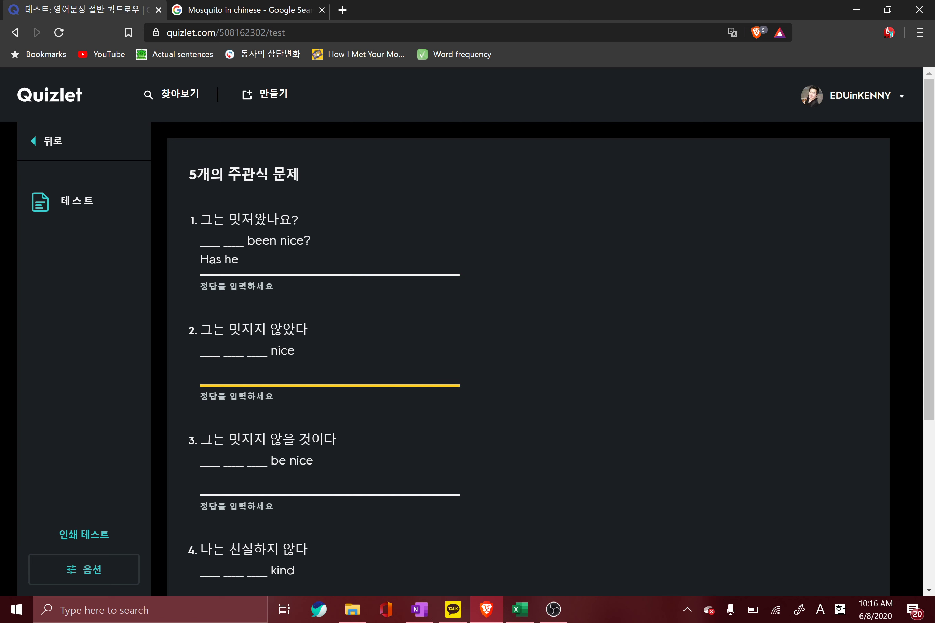